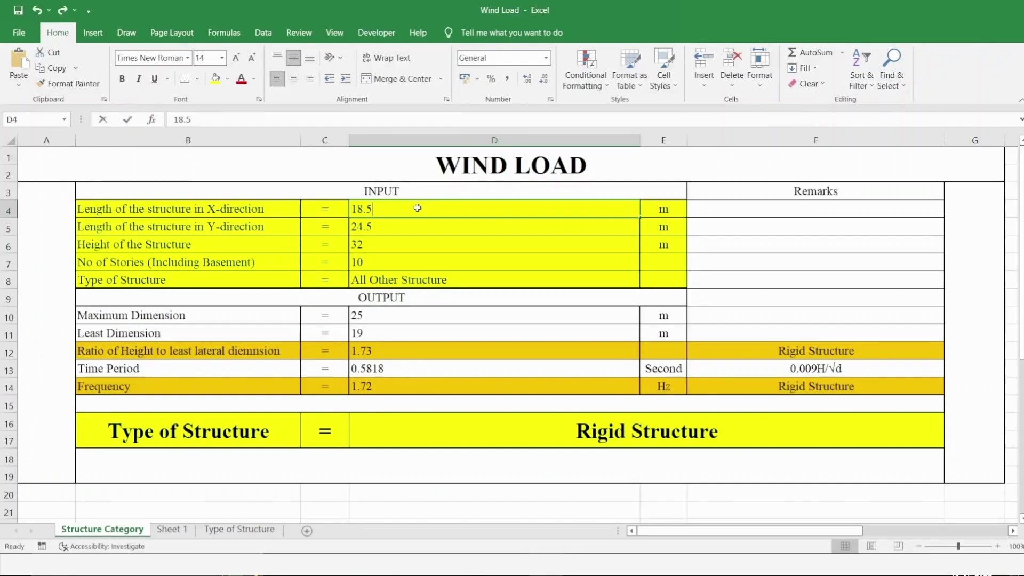
# Step: Set the structure's X-direction length to 14 m, Y-direction length to 15 m and height to 22.4 m
pyautogui.write('14')
pyautogui.press('Return')
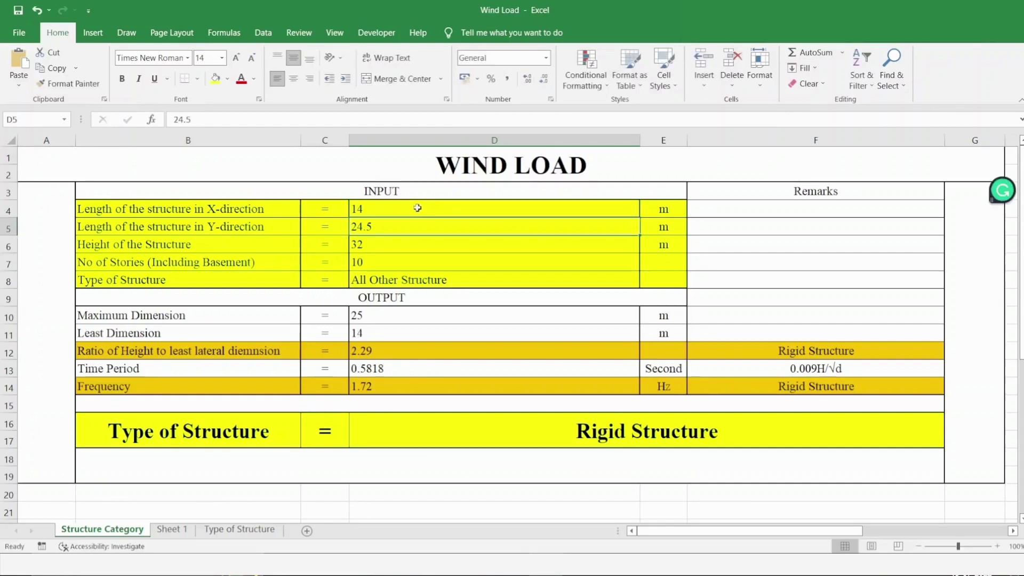
pyautogui.write('15')
pyautogui.press('Return')
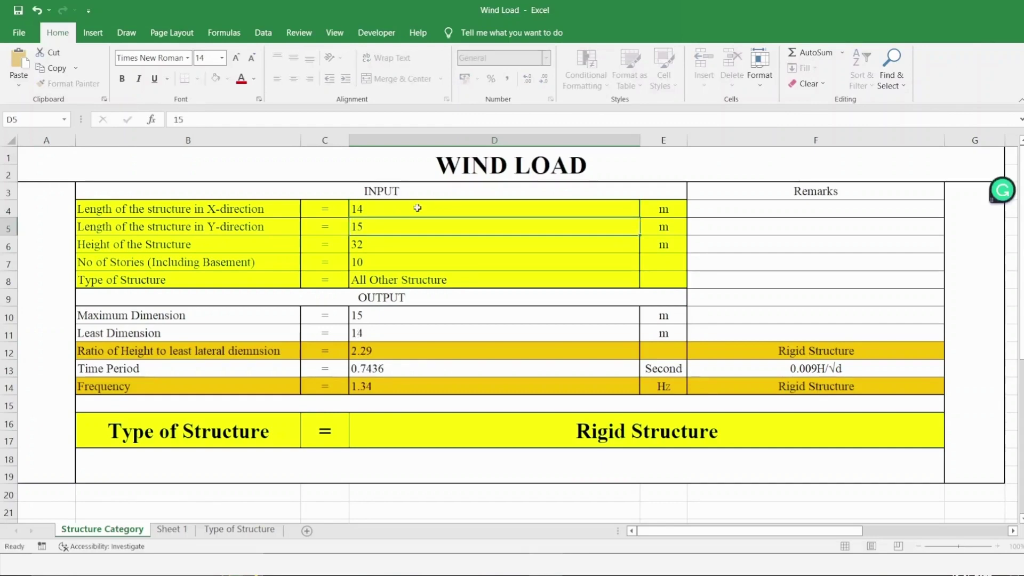
pyautogui.write('22.')
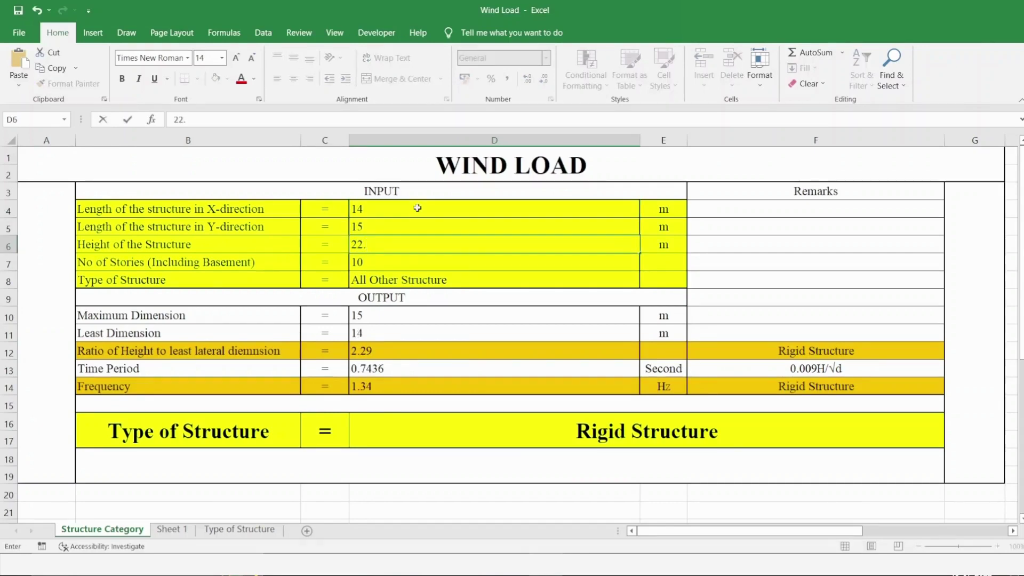
pyautogui.write('4')
pyautogui.press('Return')
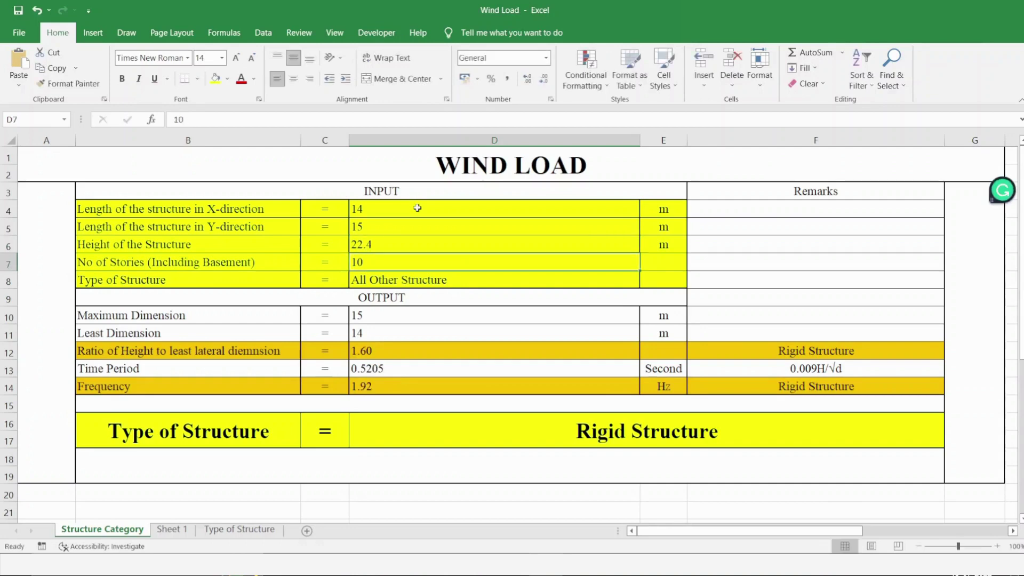
# Step: Set the number of stories to 7 and the structure type to Moment Resisting Frame without Shear walls and Braces
pyautogui.write('7')
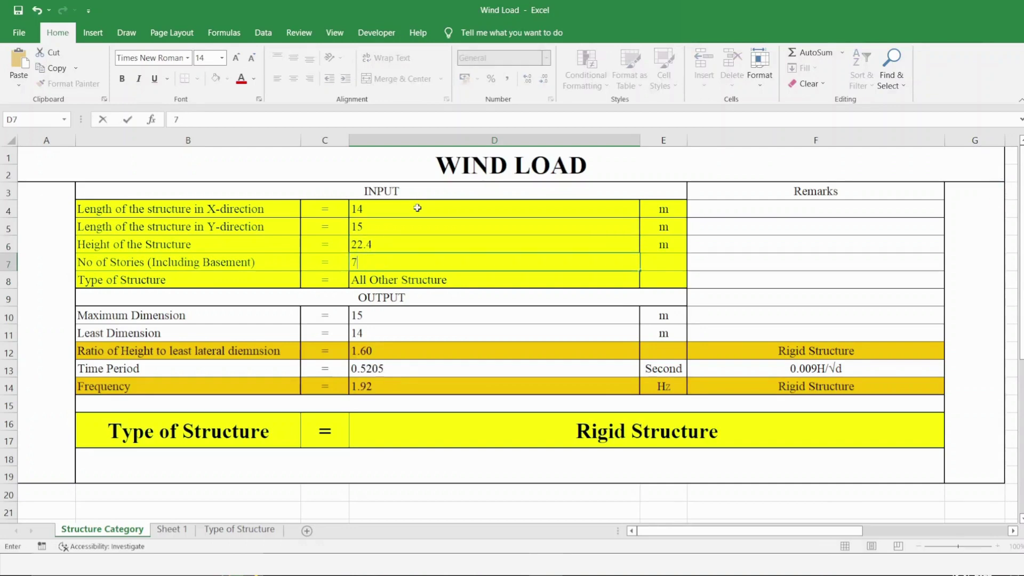
pyautogui.press('Return')
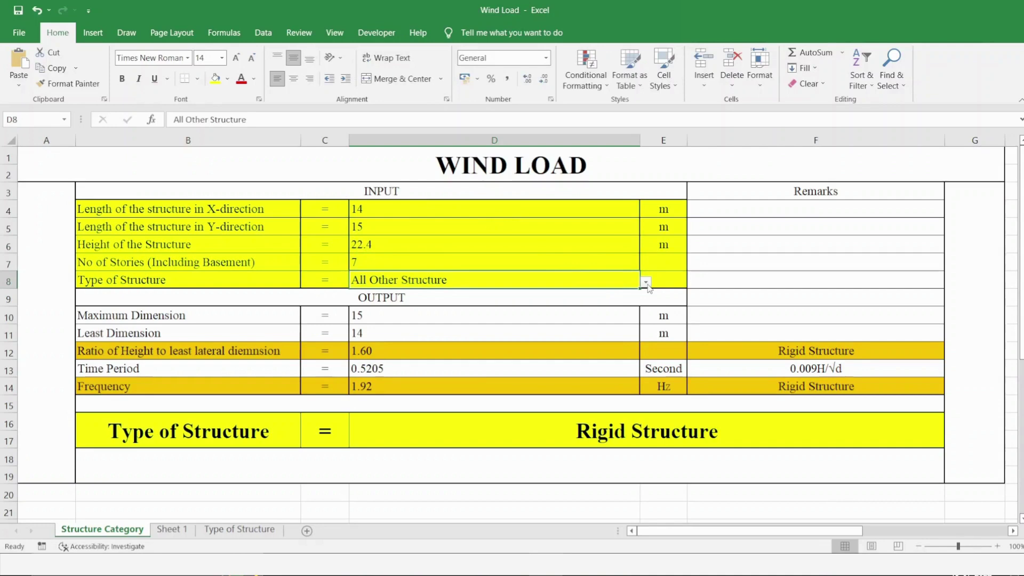
pyautogui.click(646, 282)
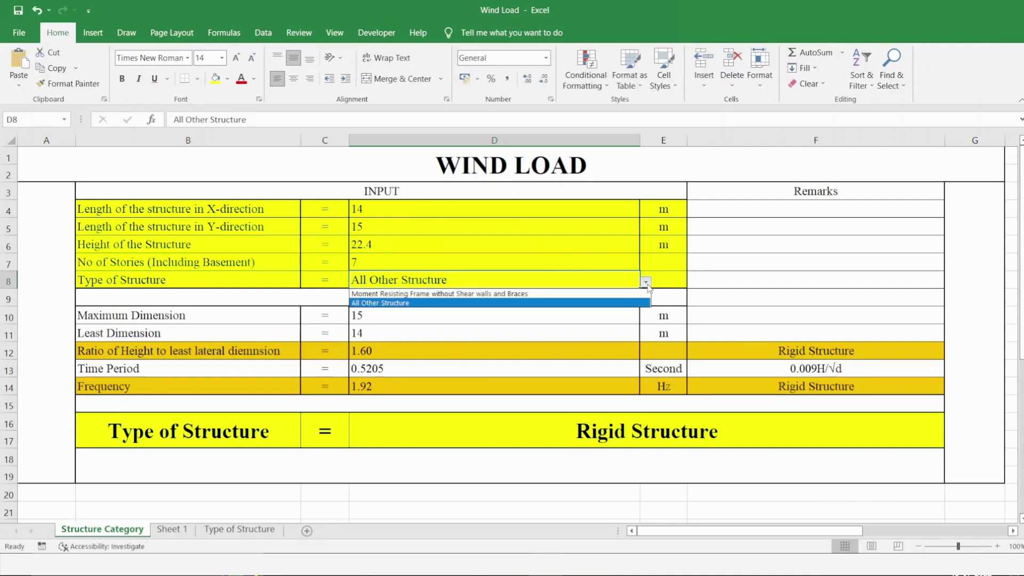
pyautogui.click(607, 295)
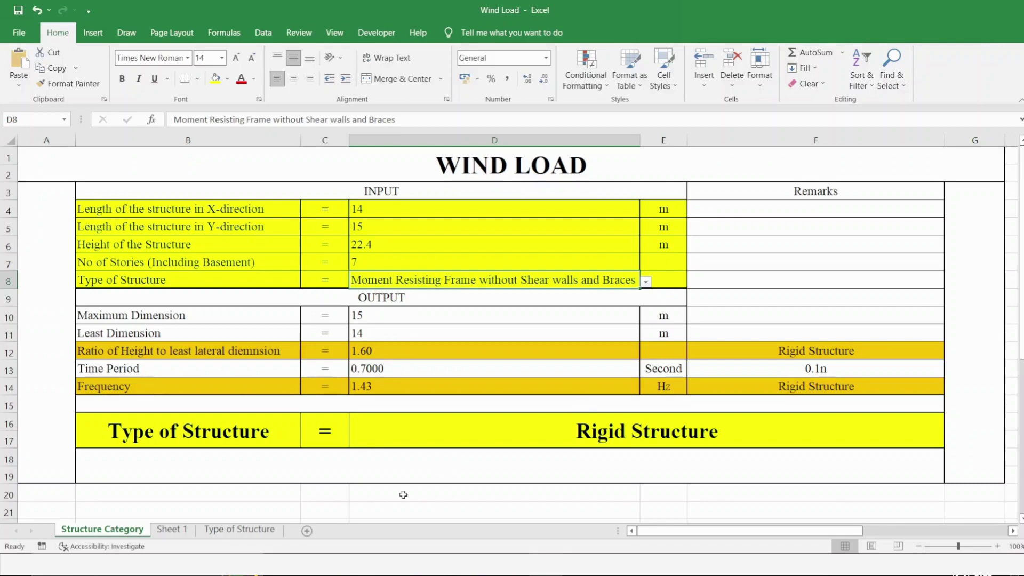
# Step: On Sheet 1, enter the section headings INPUT in row 3 and OUTPUT in row 9
pyautogui.click(172, 528)
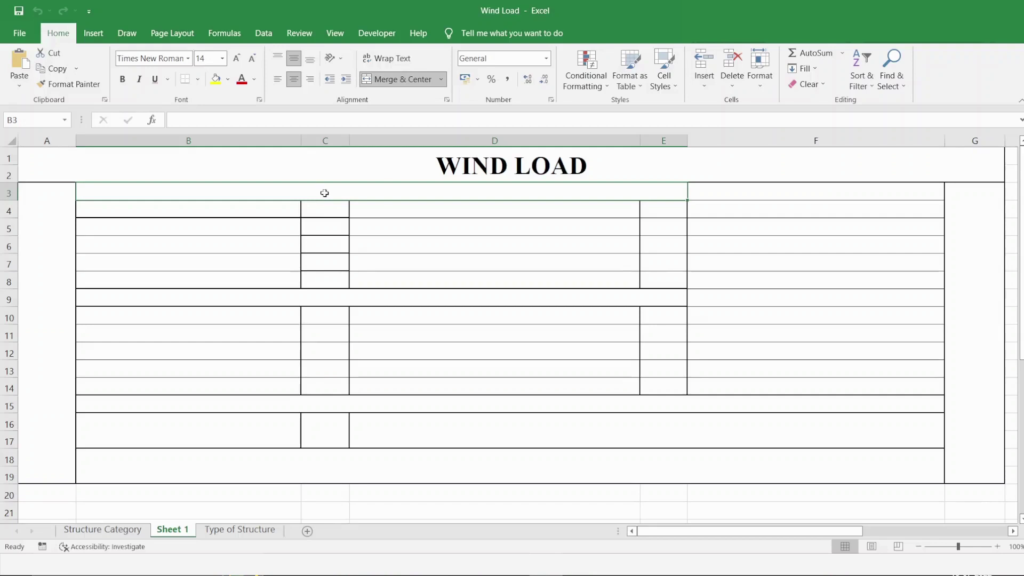
pyautogui.write('INPU')
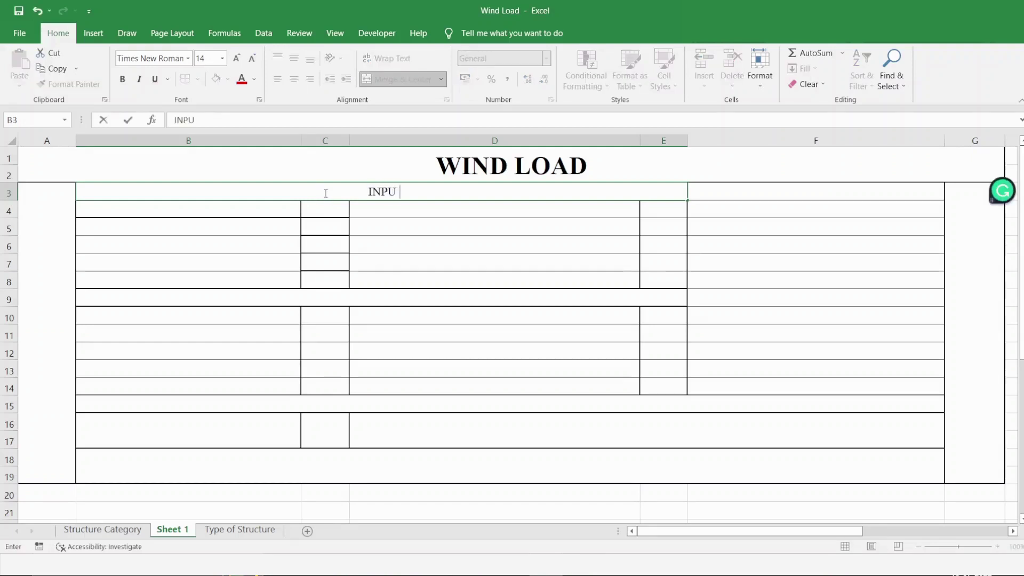
pyautogui.write('T')
pyautogui.click(354, 298)
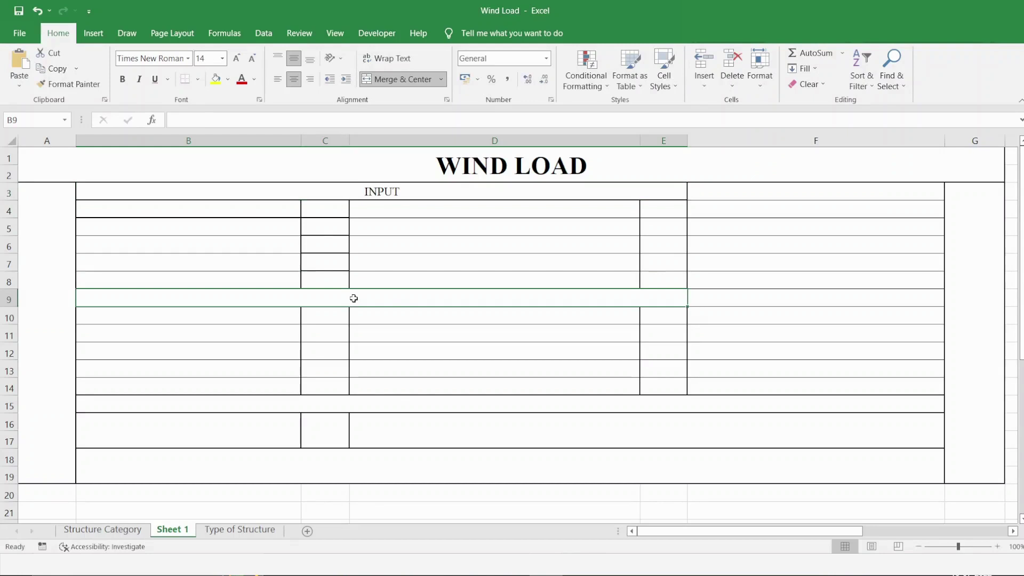
pyautogui.write('OUTPUT')
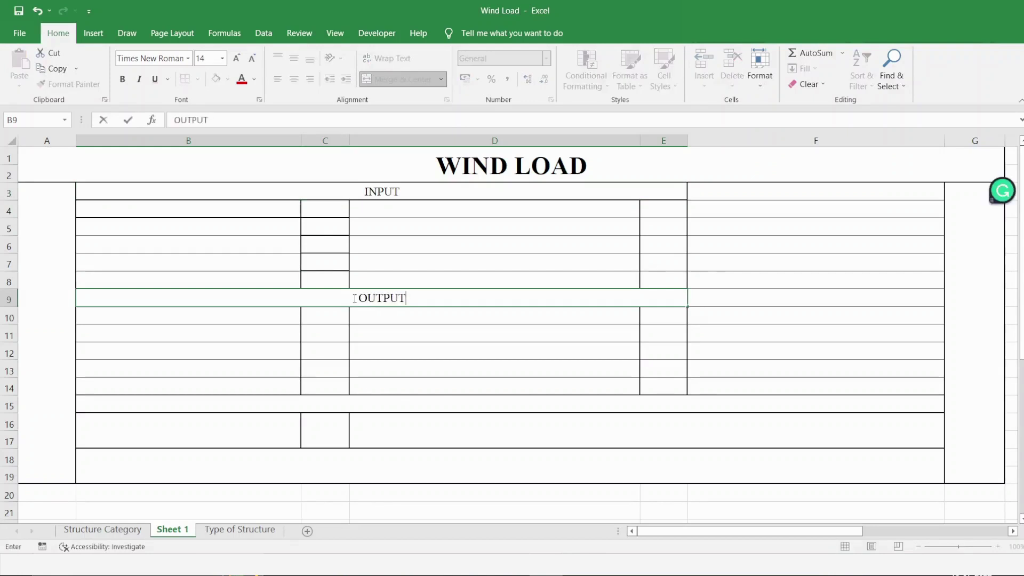
# Step: Enter the label "LENGTH OF THE STRUCTURE IN X-DIR" in cell B4
pyautogui.click(284, 210)
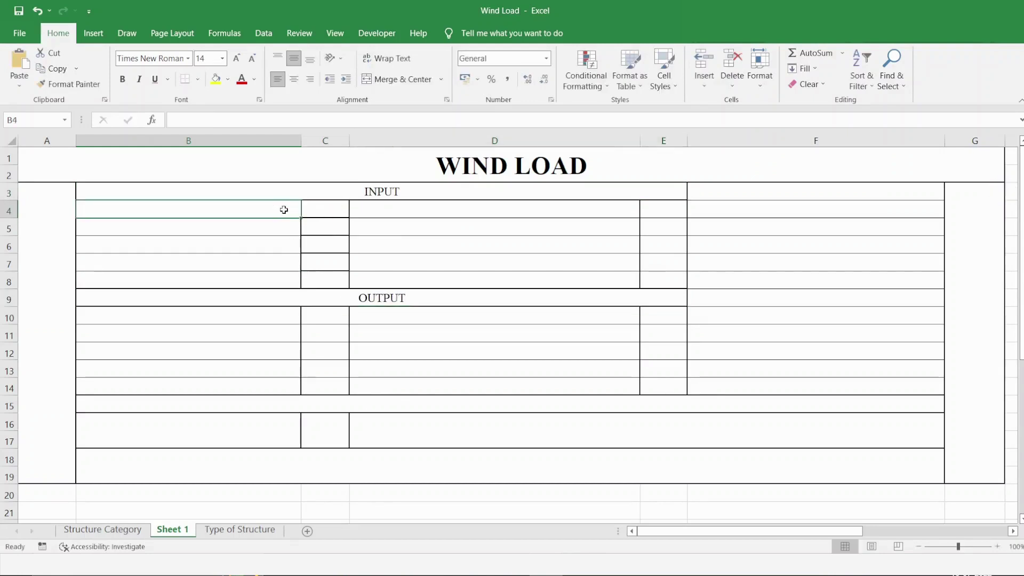
pyautogui.write('LENGTH ')
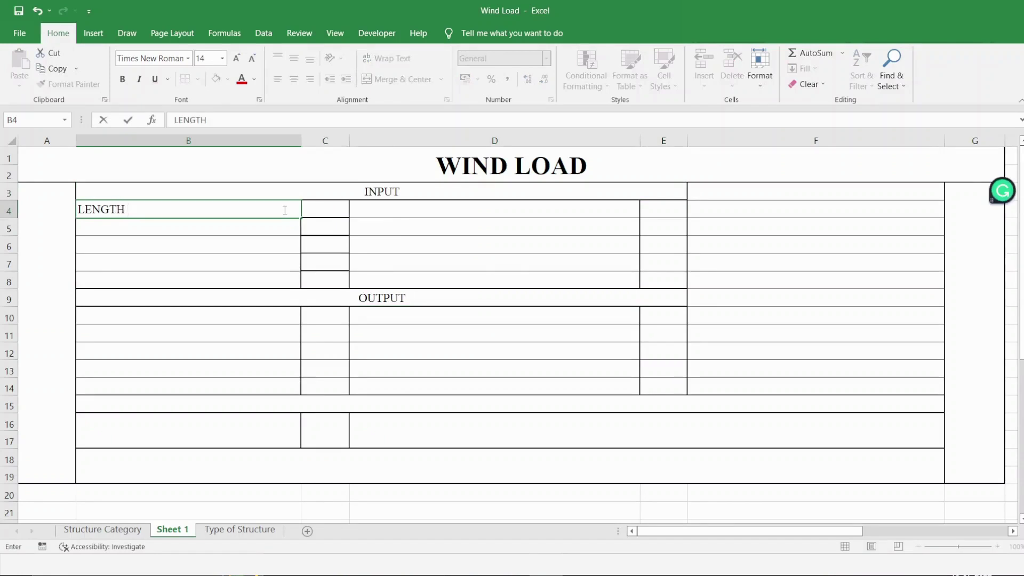
pyautogui.write('I')
pyautogui.press('BackSpace')
pyautogui.write('OF THE S')
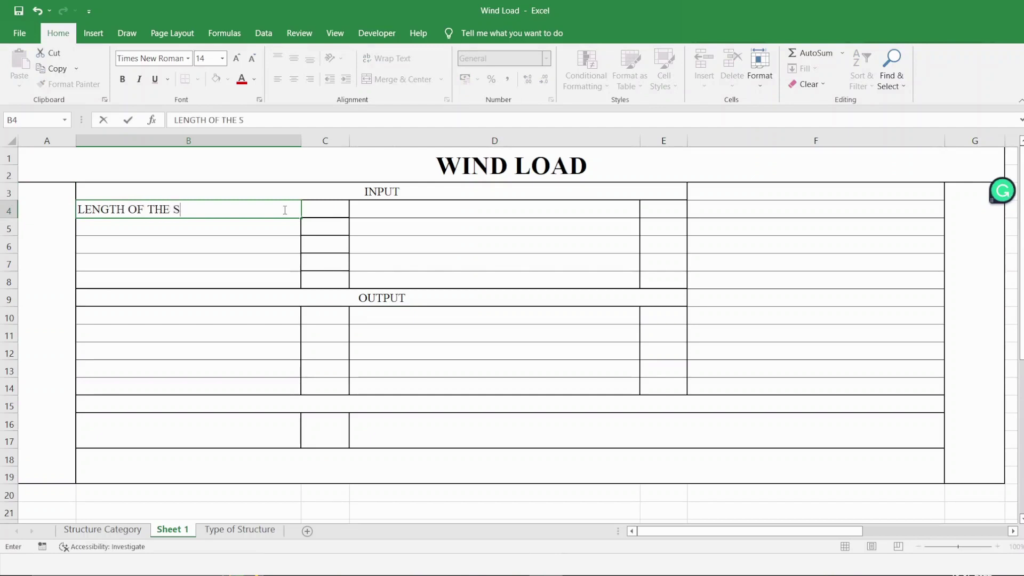
pyautogui.write('TRUCTURE ')
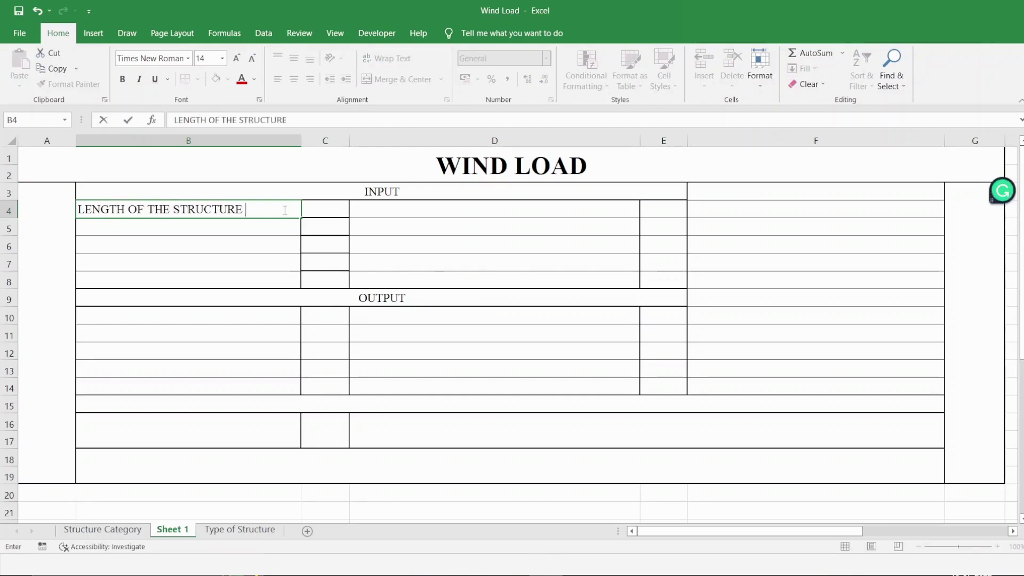
pyautogui.write('IN X')
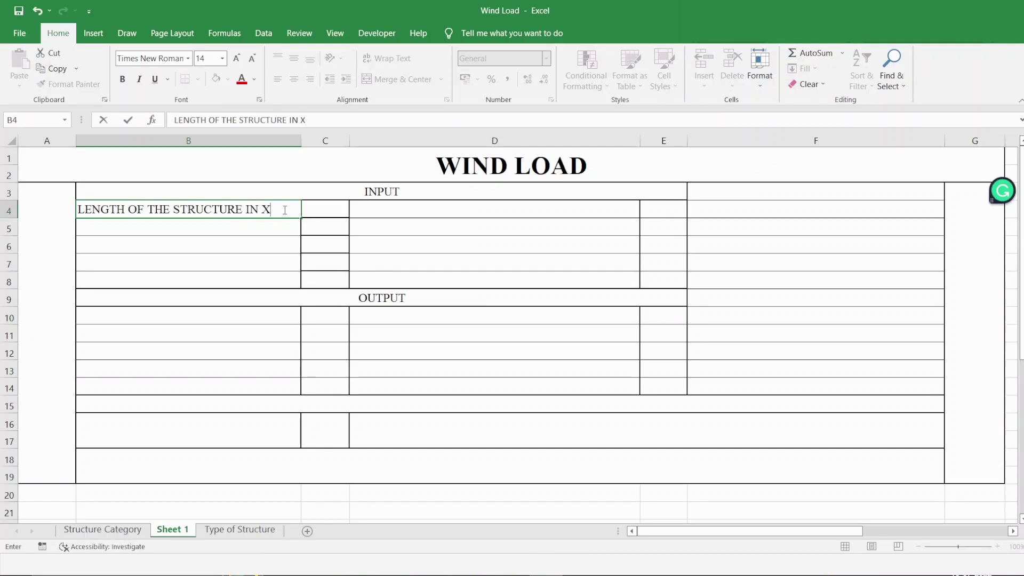
pyautogui.write('-DIR')
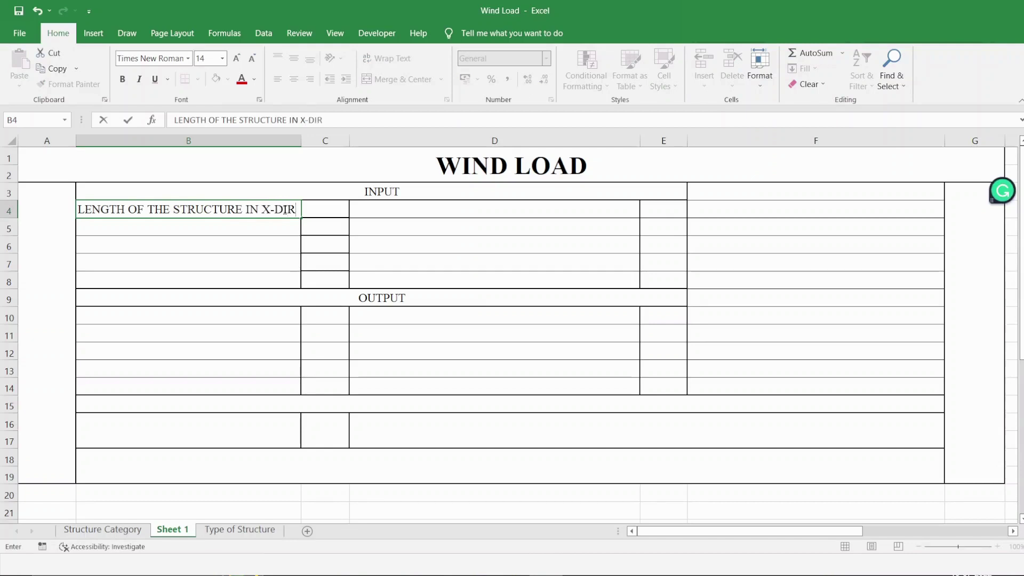
pyautogui.press('Return')
# Step: Copy the X-DIR length label from B4 down to B5 and change its direction to Y-DIR
pyautogui.click(294, 214)
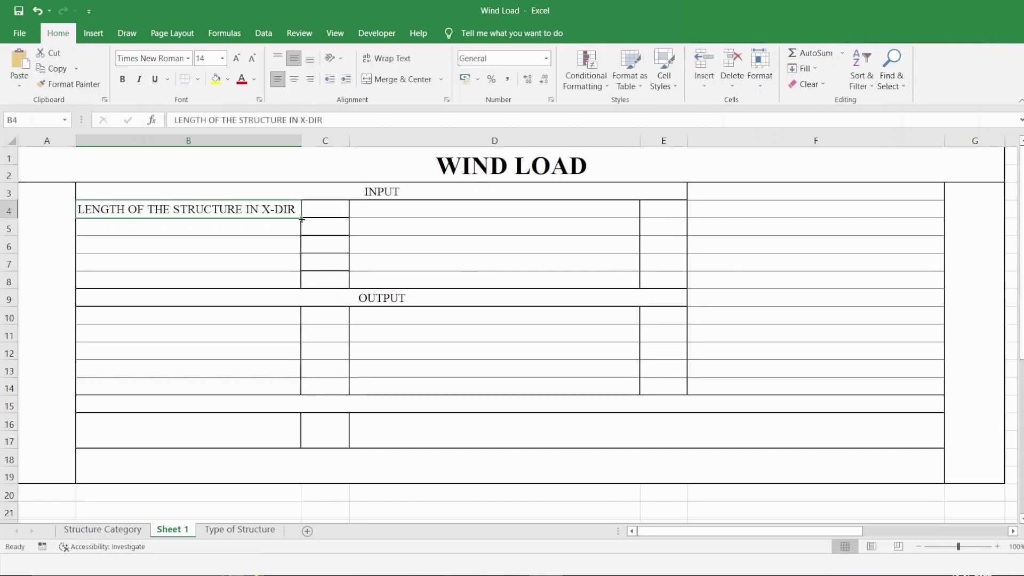
pyautogui.moveTo(302, 219); pyautogui.dragTo(293, 237)
pyautogui.doubleClick(272, 228)
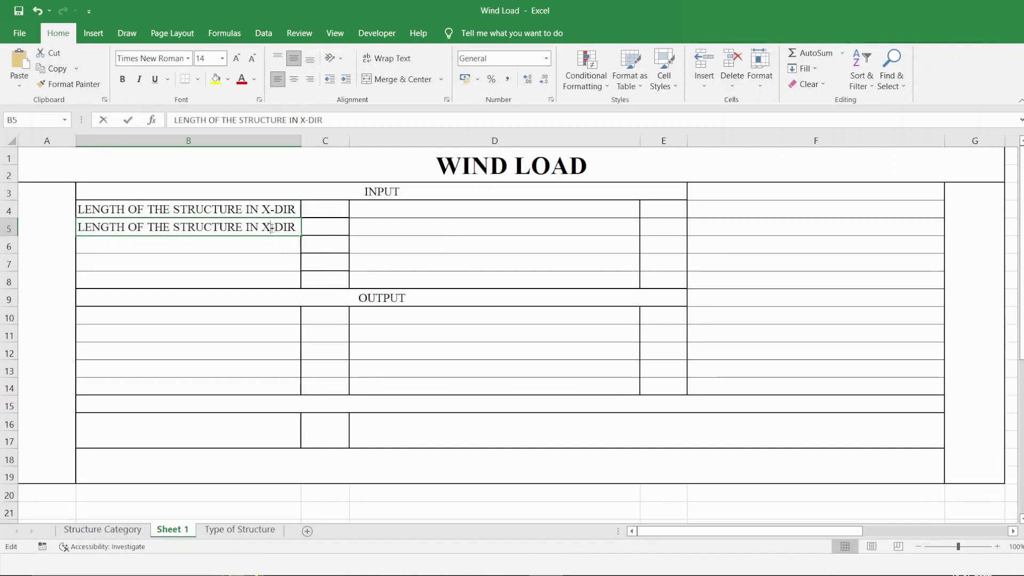
pyautogui.press('BackSpace')
pyautogui.write('Y')
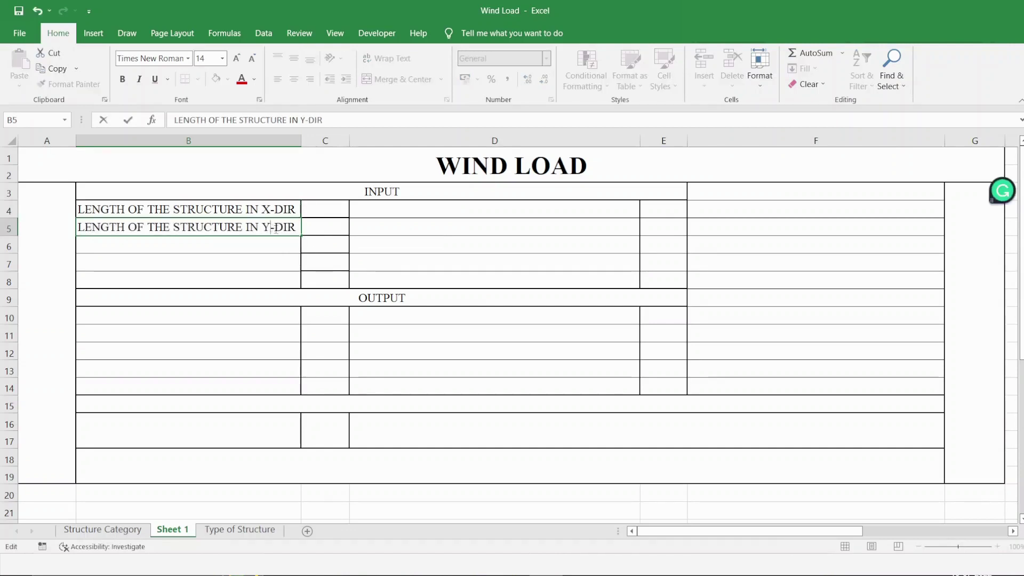
# Step: Enter the label "HEIGHT OF THE STRUCTURE" in cell B6
pyautogui.click(276, 247)
pyautogui.write('HE')
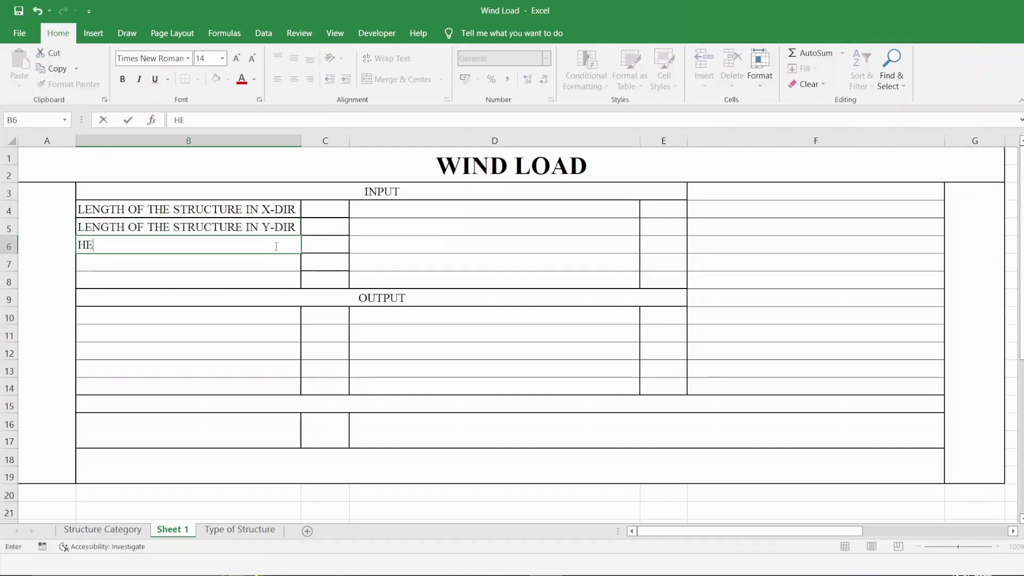
pyautogui.write('IGHT OF ')
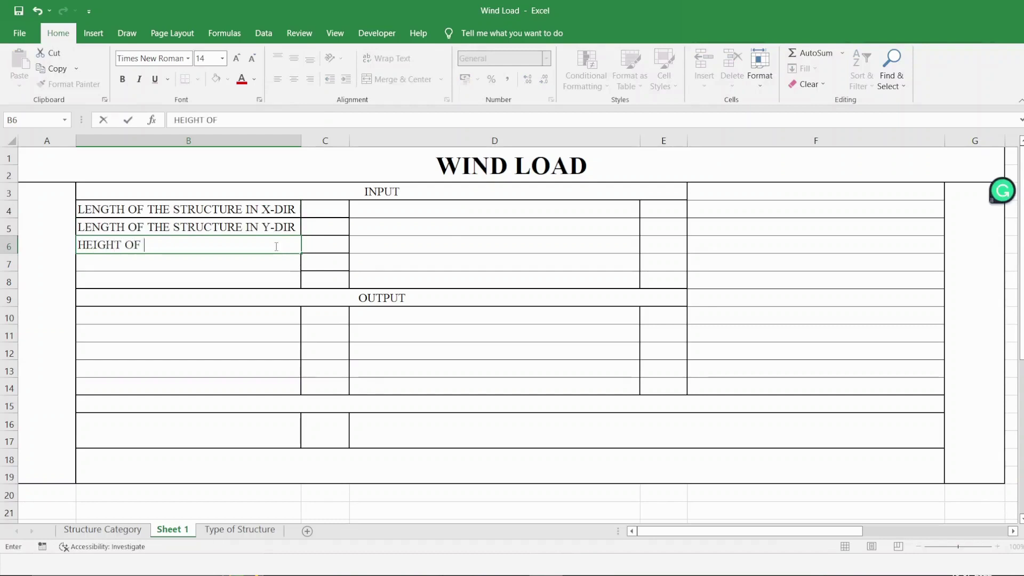
pyautogui.write('THE STRU')
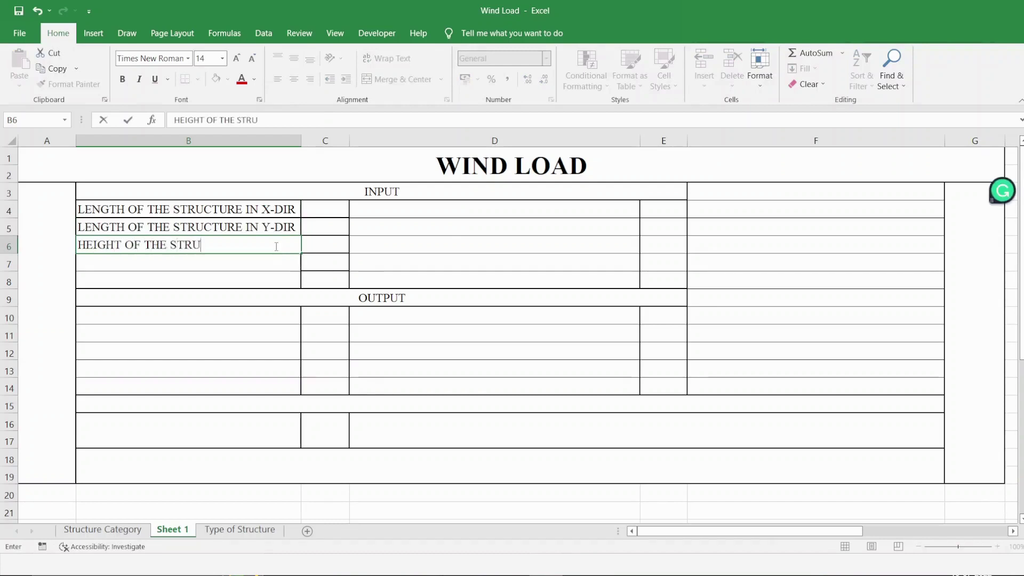
pyautogui.write('CTURE')
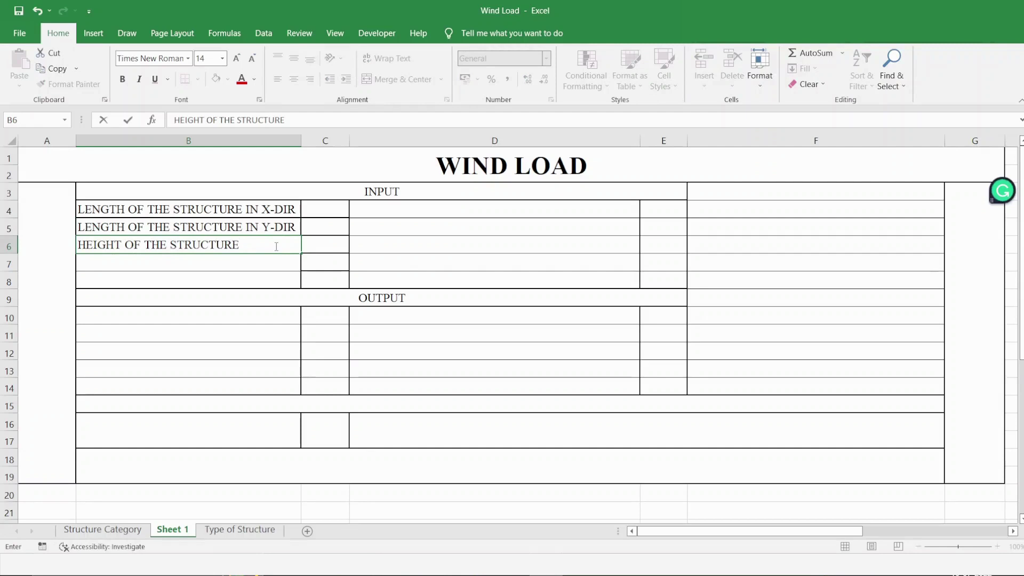
pyautogui.press('Return')
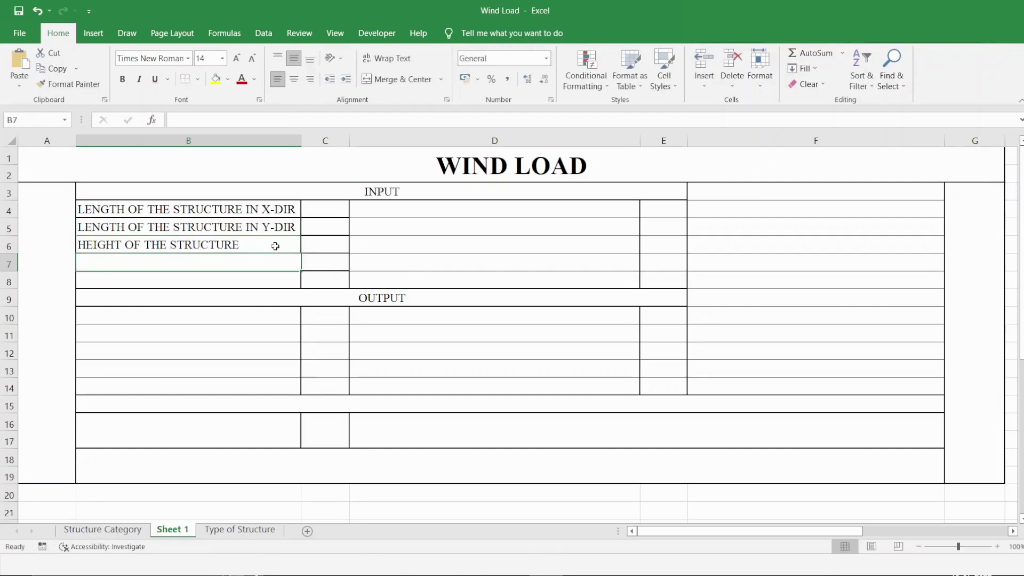
# Step: Enter the labels "NUMBER OF STORIES" in B7 and "TYPE OF THE STRUCTURE" in B8
pyautogui.write('NUMBER ')
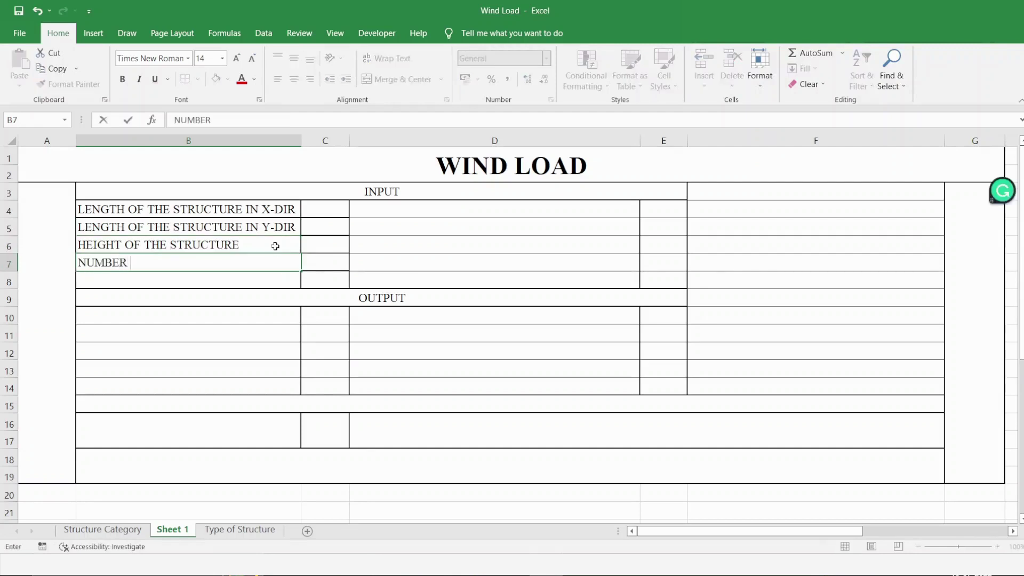
pyautogui.write('OF STORIES')
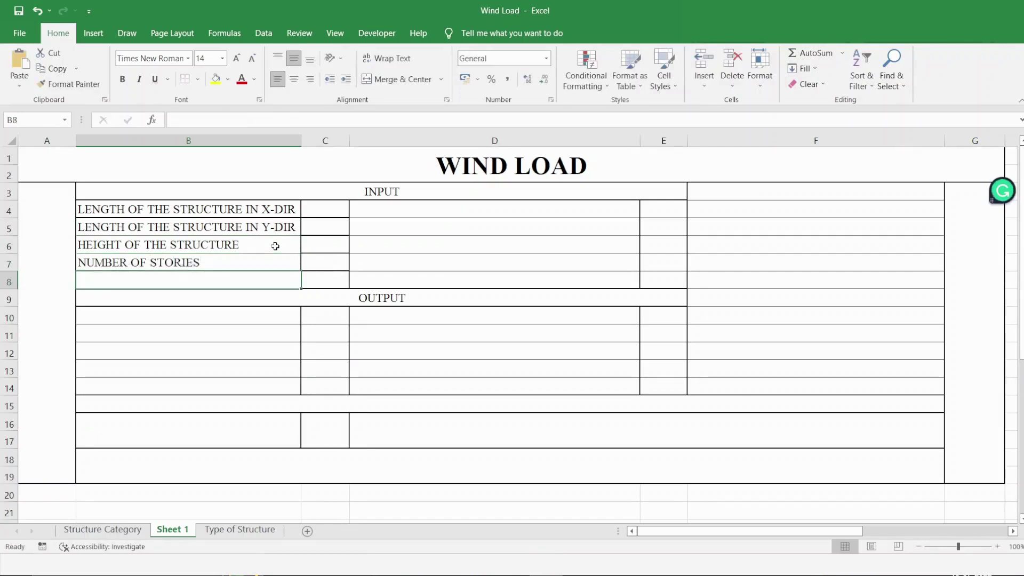
pyautogui.press('Return')
pyautogui.write('TYPE ')
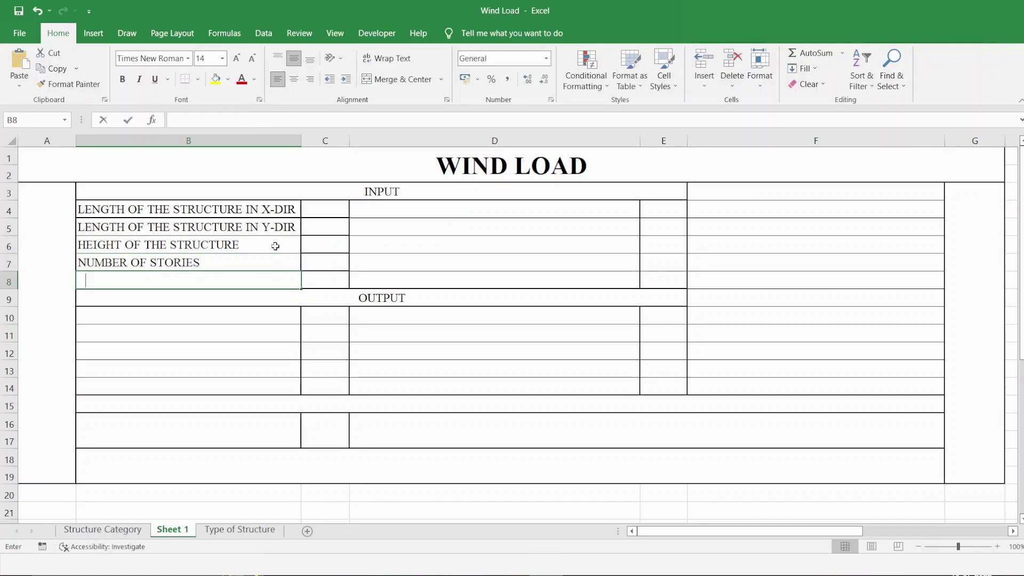
pyautogui.write('OF')
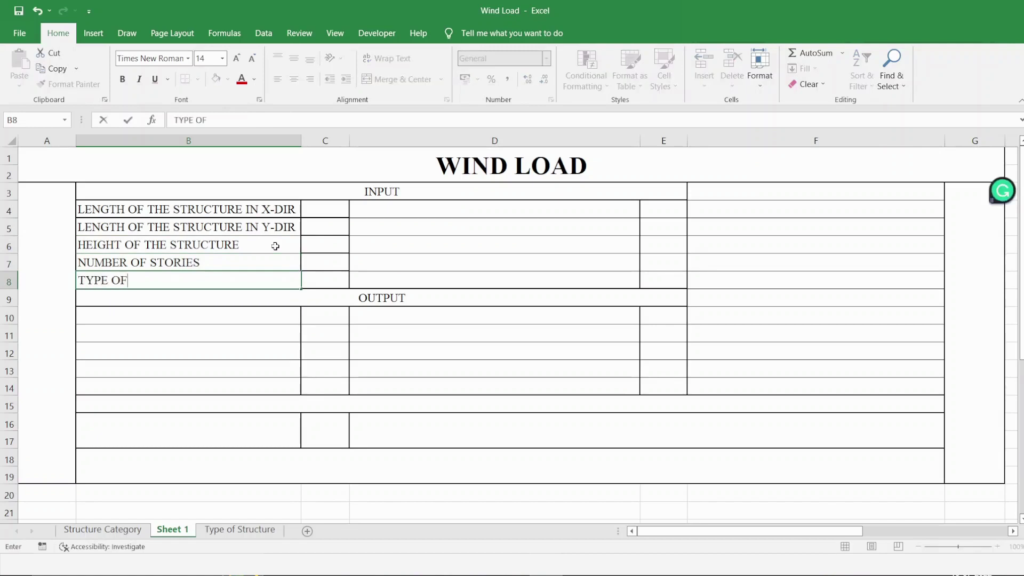
pyautogui.write(' THE STRUCTURE')
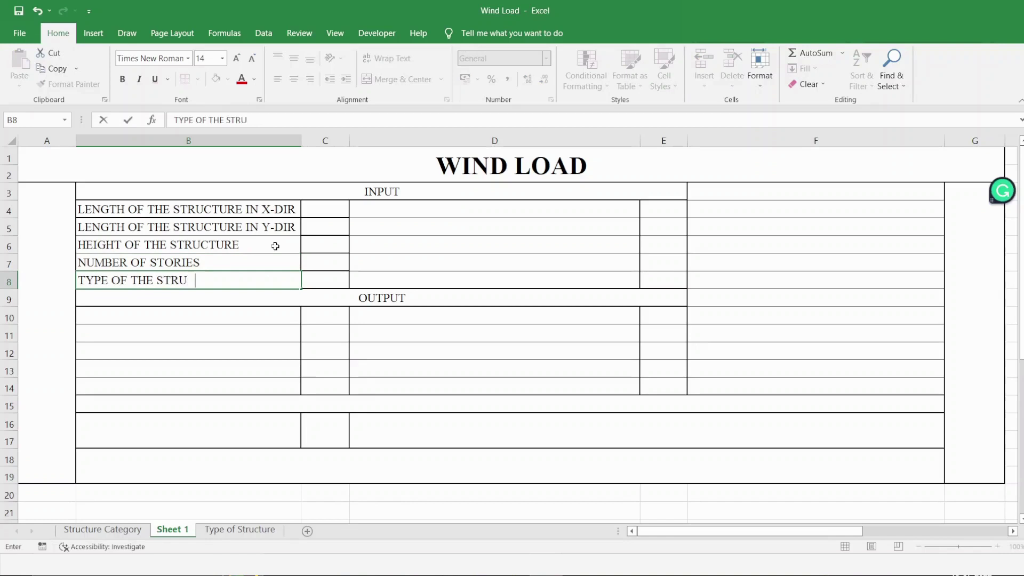
# Step: Enter an equals sign in C4 and fill it down through C8 beside the input labels
pyautogui.click(325, 210)
pyautogui.write('=')
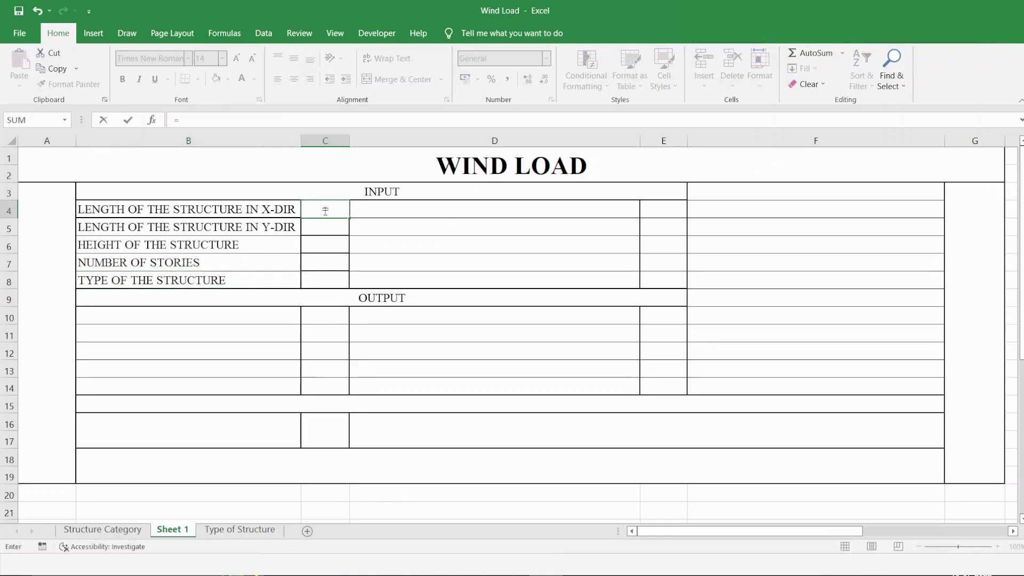
pyautogui.press('Return')
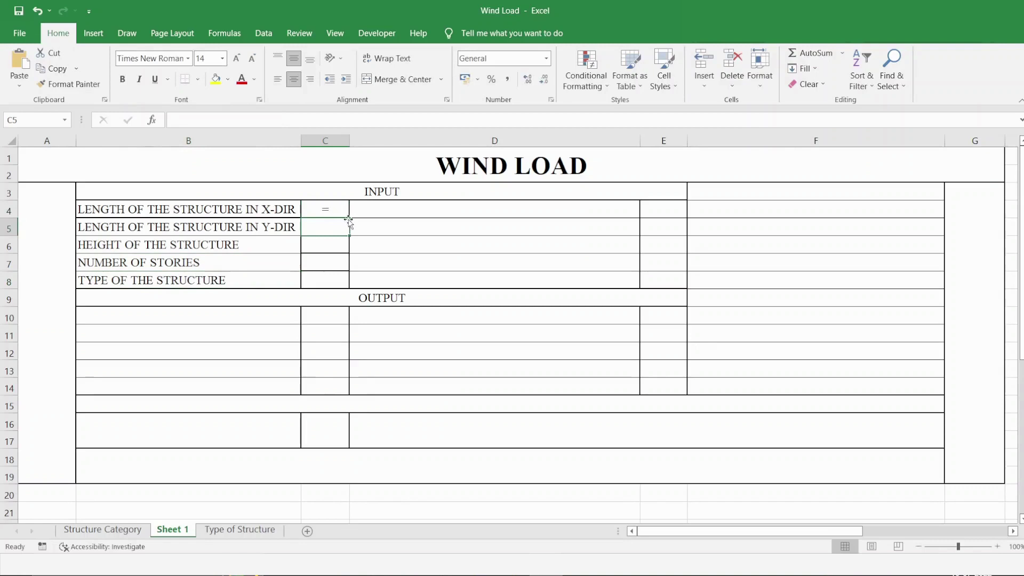
pyautogui.click(341, 209)
pyautogui.moveTo(349, 218); pyautogui.dragTo(346, 286)
# Step: Enter 14 in D4 as the structure's length in the X direction
pyautogui.click(408, 216)
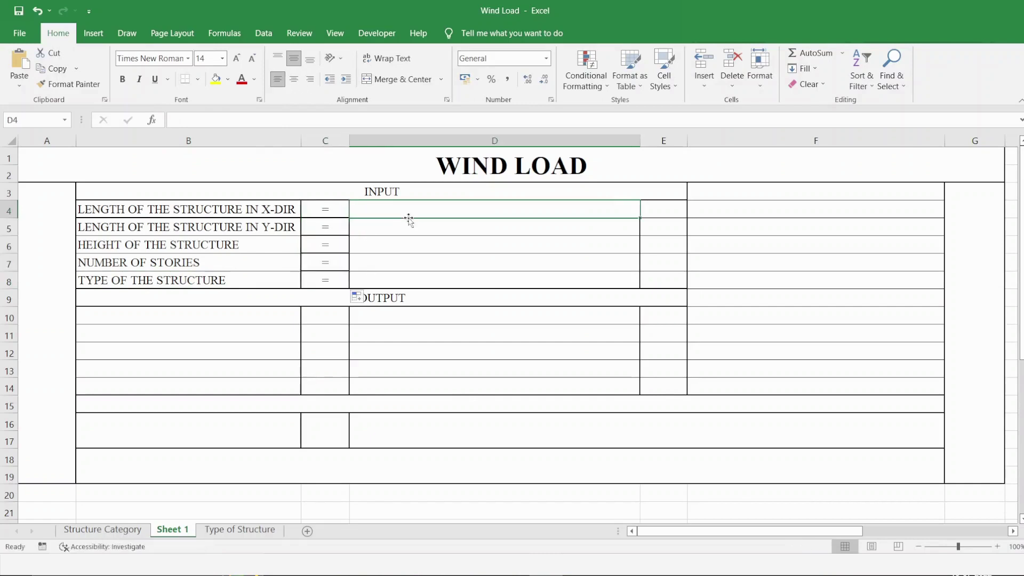
pyautogui.write('14')
pyautogui.press('Return')
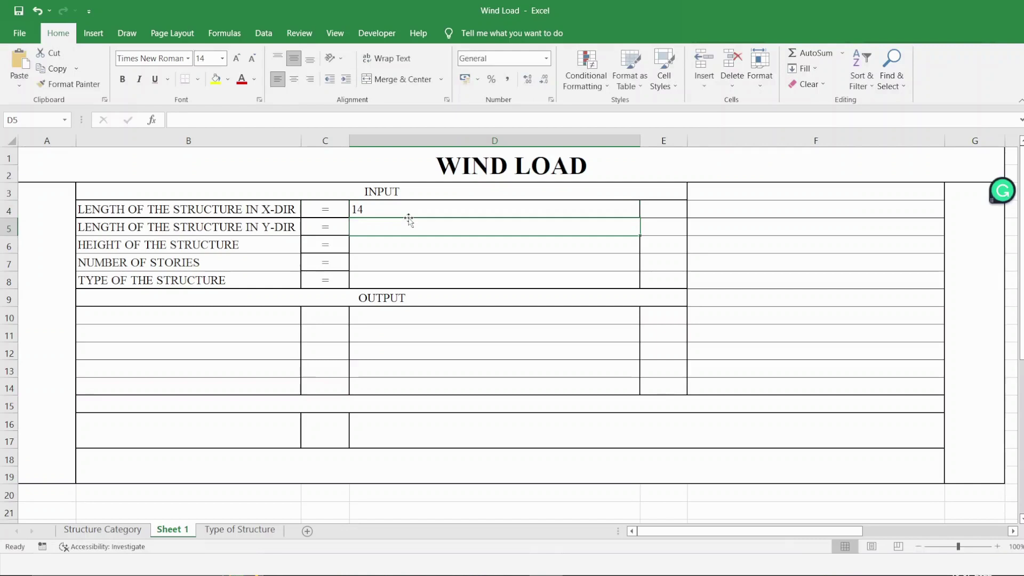
# Step: Enter the Y-direction length 15 in D5, the height 22.4 in D6 and the number of stories 7 in D7
pyautogui.write('15')
pyautogui.press('Return')
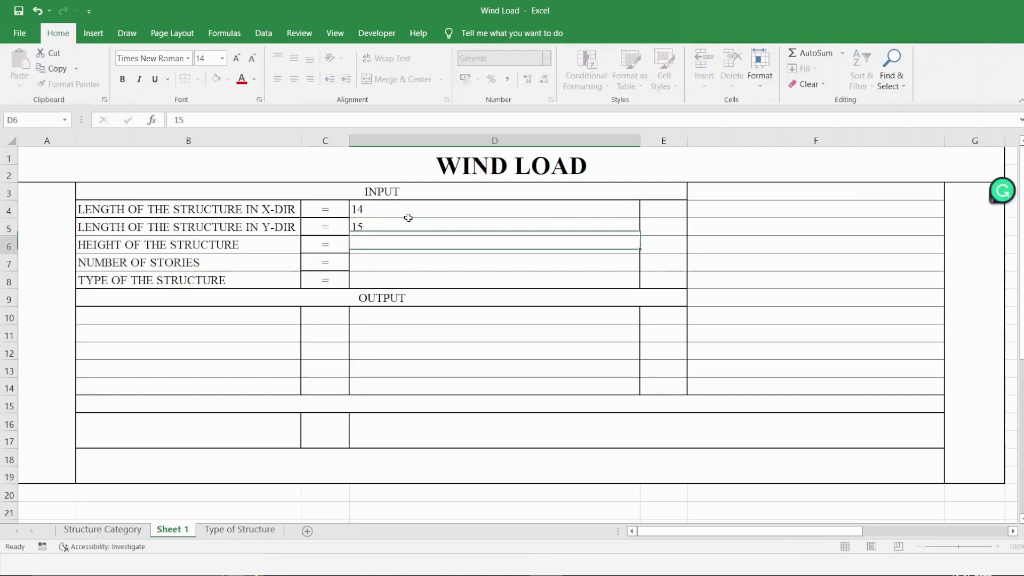
pyautogui.write('22.')
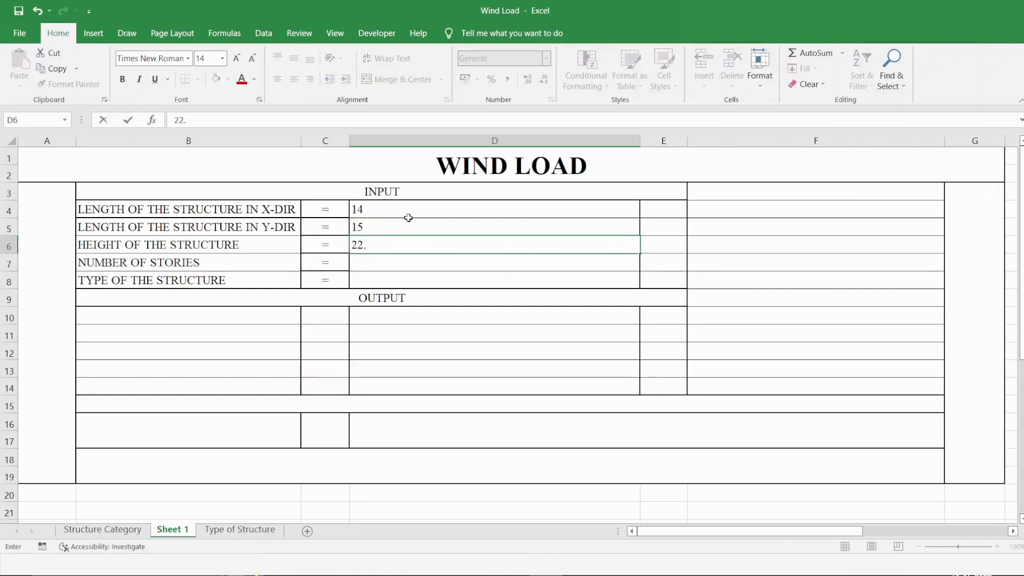
pyautogui.write('4')
pyautogui.press('Return')
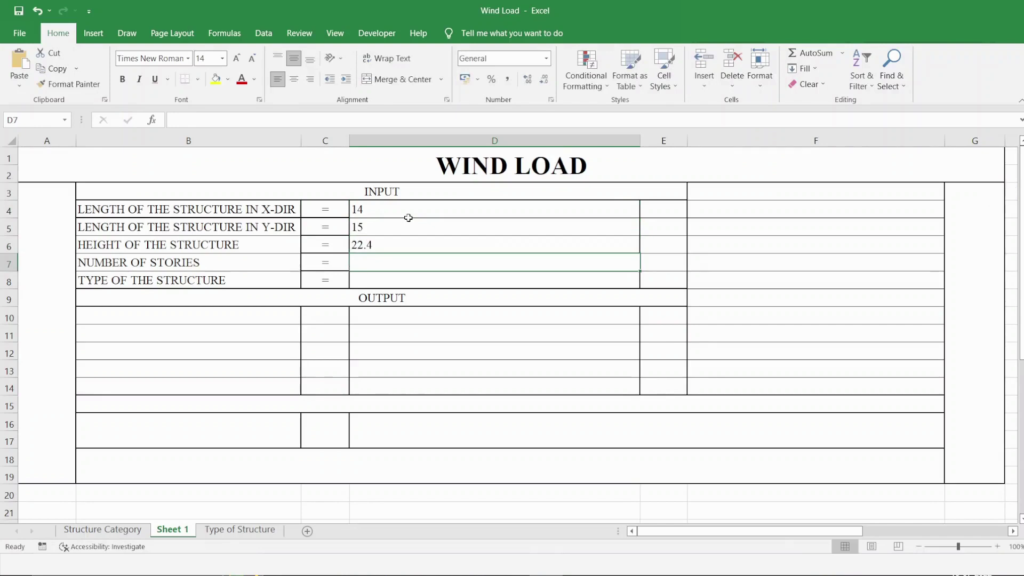
pyautogui.write('7')
pyautogui.press('Return')
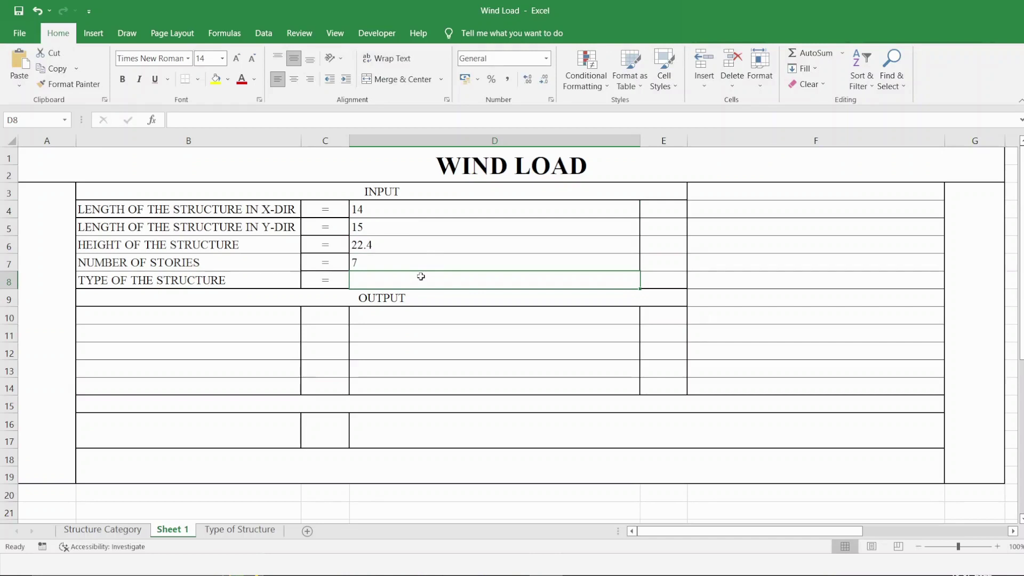
# Step: Set D8's data validation to allow a list and go to the Type of Structure sheet for its source
pyautogui.click(264, 33)
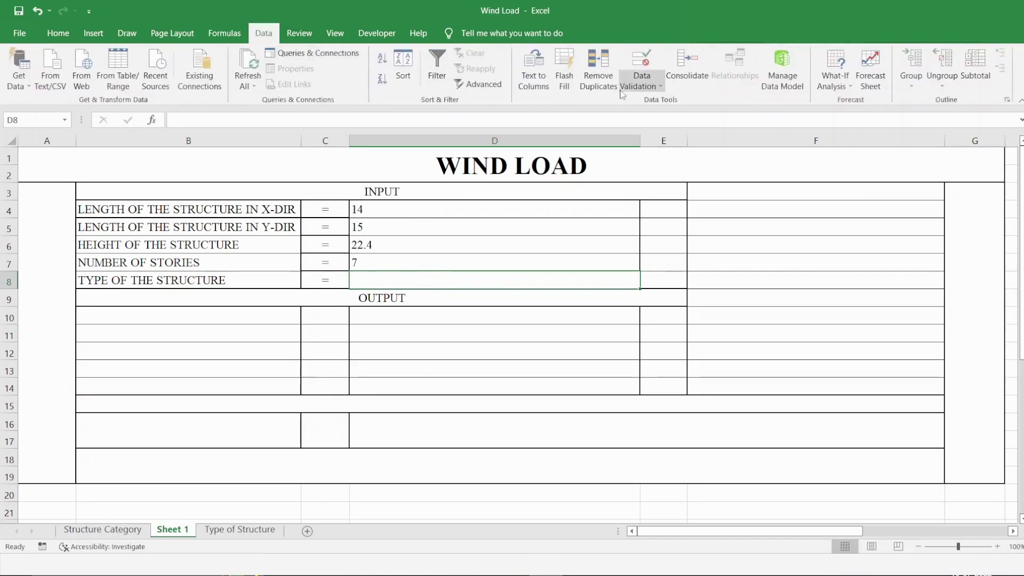
pyautogui.click(642, 87)
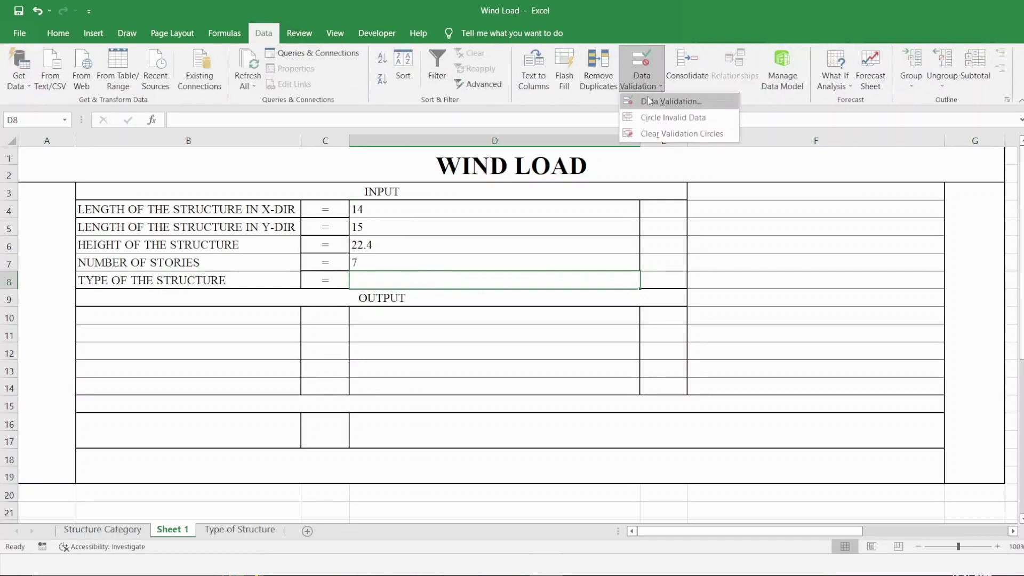
pyautogui.click(649, 102)
pyautogui.click(463, 165)
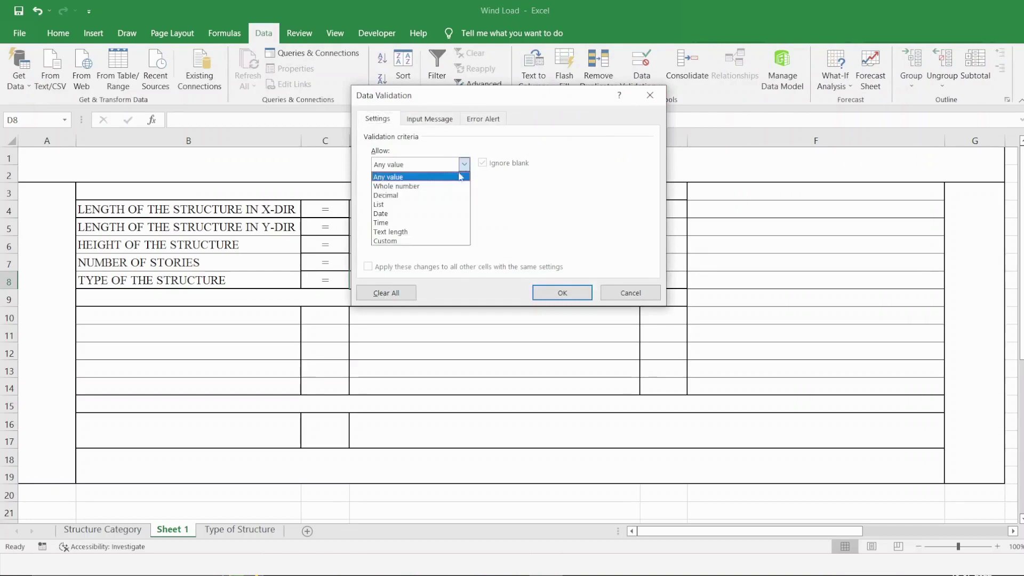
pyautogui.click(429, 205)
pyautogui.click(420, 222)
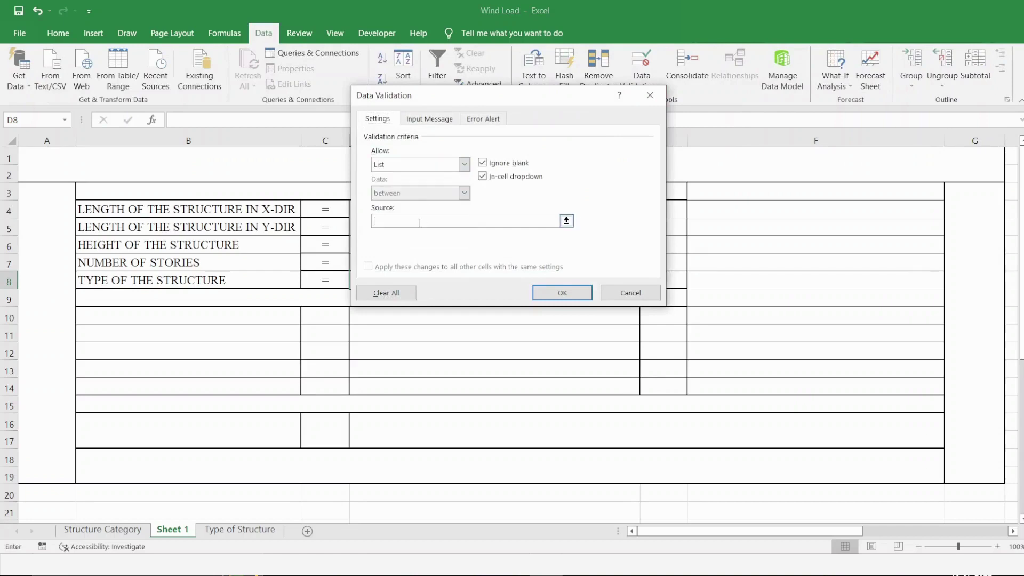
pyautogui.click(248, 534)
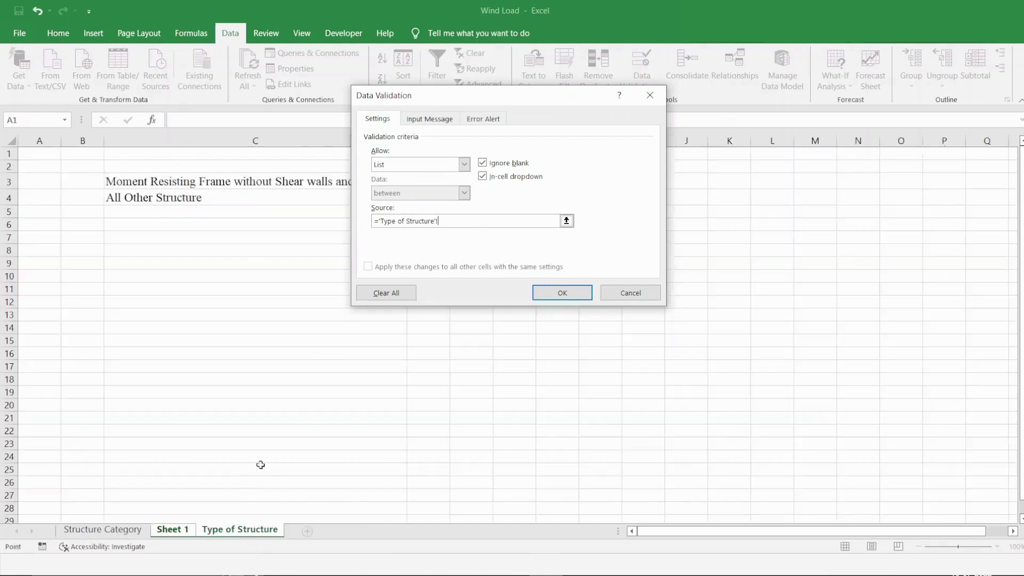
pyautogui.click(239, 183)
pyautogui.moveTo(239, 183); pyautogui.dragTo(238, 195)
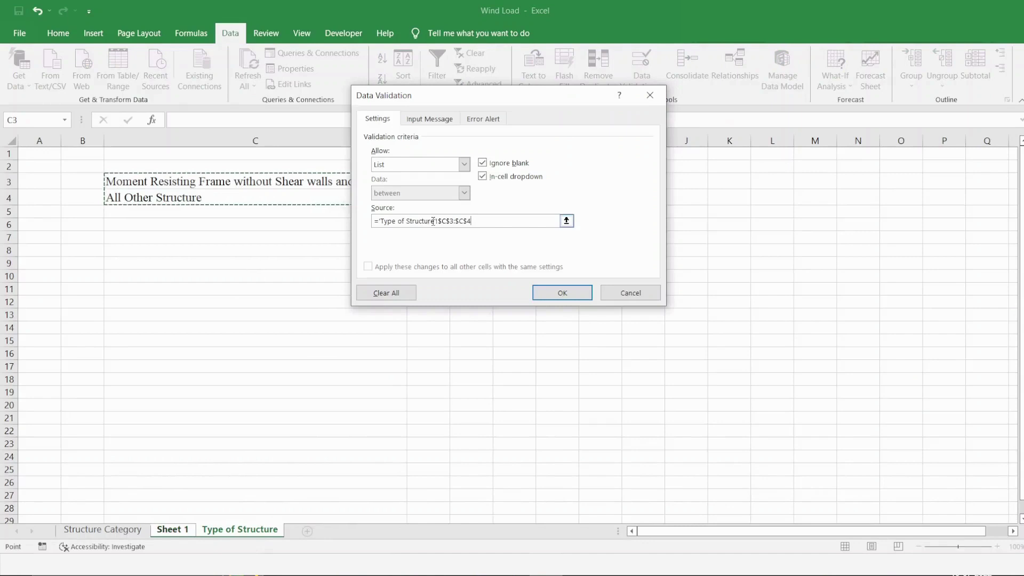
pyautogui.moveTo(471, 221); pyautogui.dragTo(371, 221)
pyautogui.press('BackSpace')
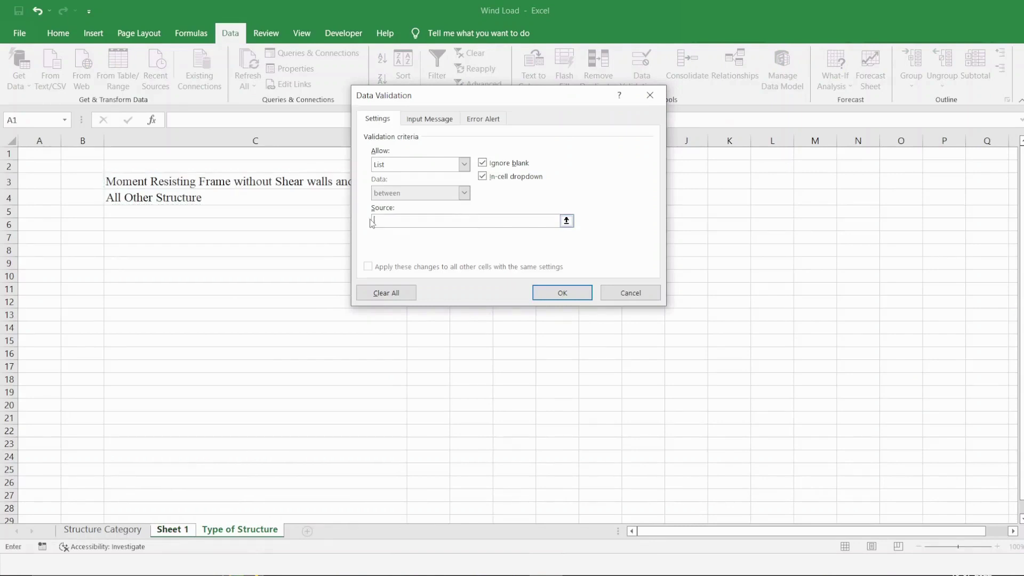
# Step: Use C3:C4 of the Type of Structure sheet as the list source and choose "Moment Resisting Frame without Shear walls and Braces" in D8
pyautogui.moveTo(307, 181); pyautogui.dragTo(305, 193)
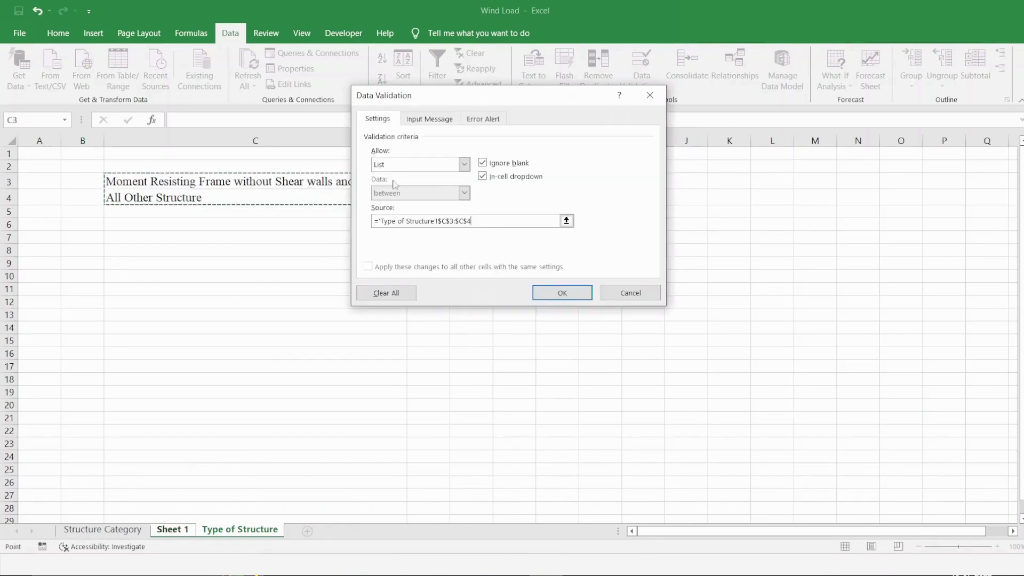
pyautogui.click(554, 290)
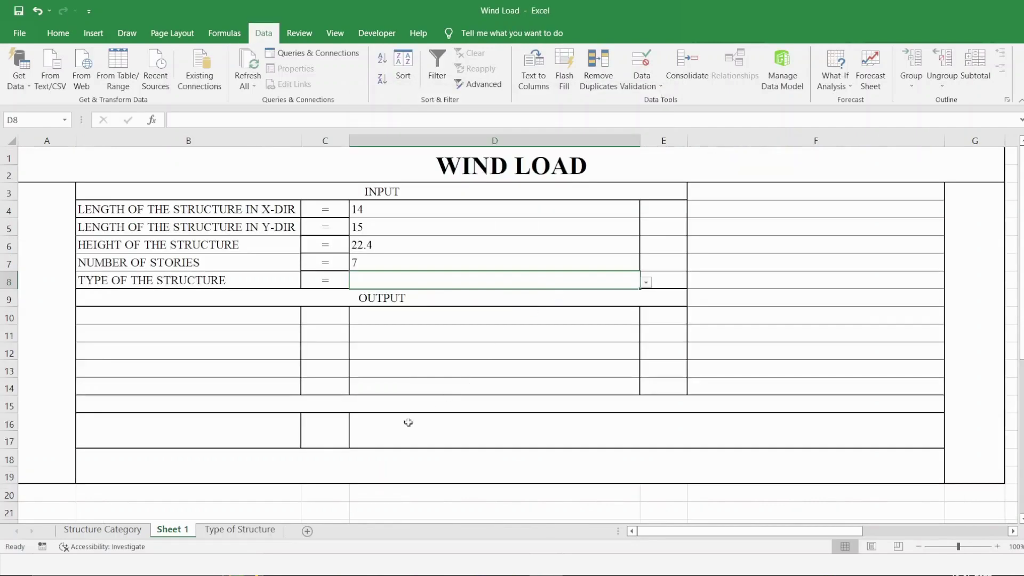
pyautogui.click(646, 282)
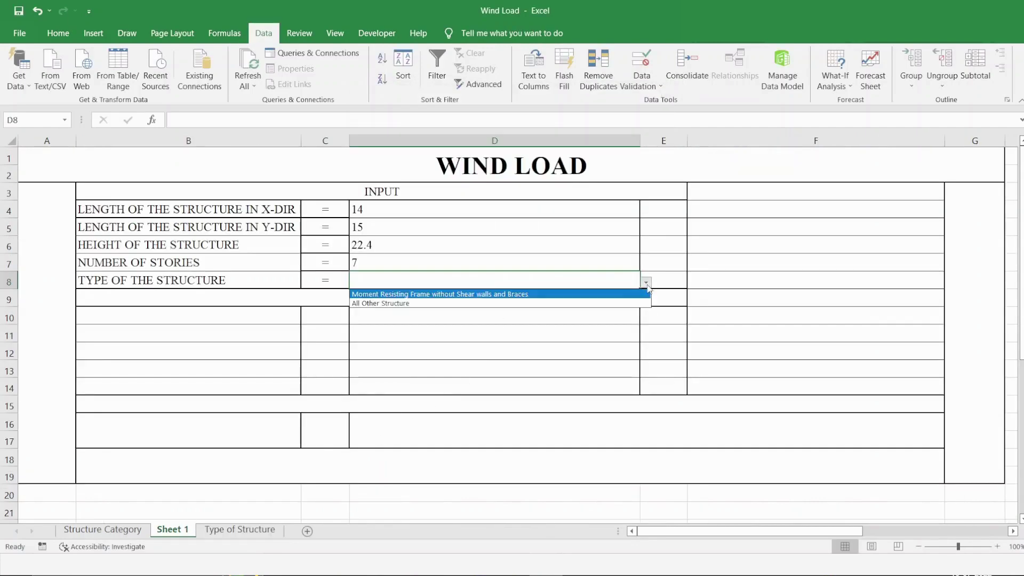
pyautogui.click(607, 293)
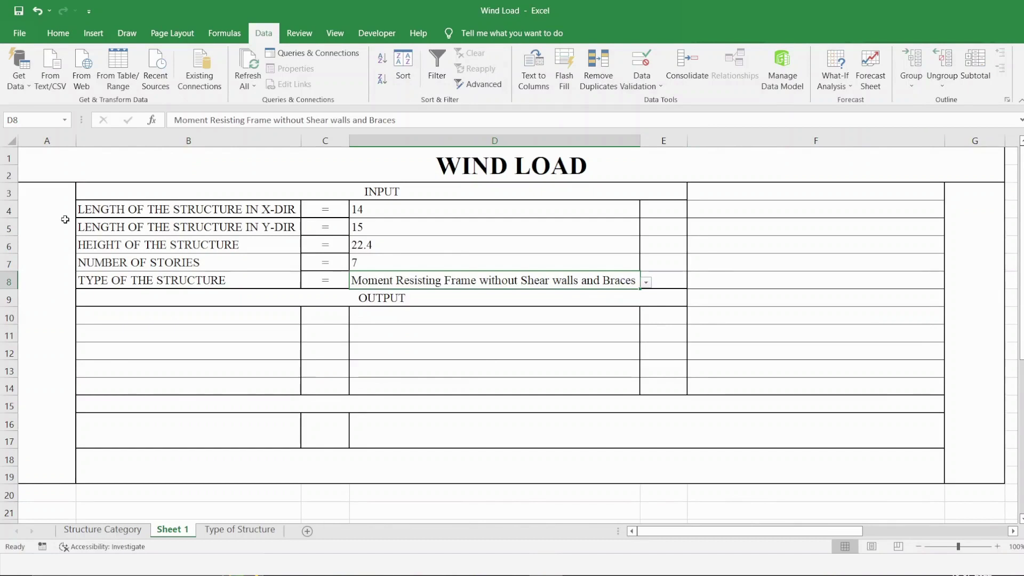
# Step: Fill the input rows B4:F8 with yellow
pyautogui.moveTo(87, 211); pyautogui.dragTo(739, 285)
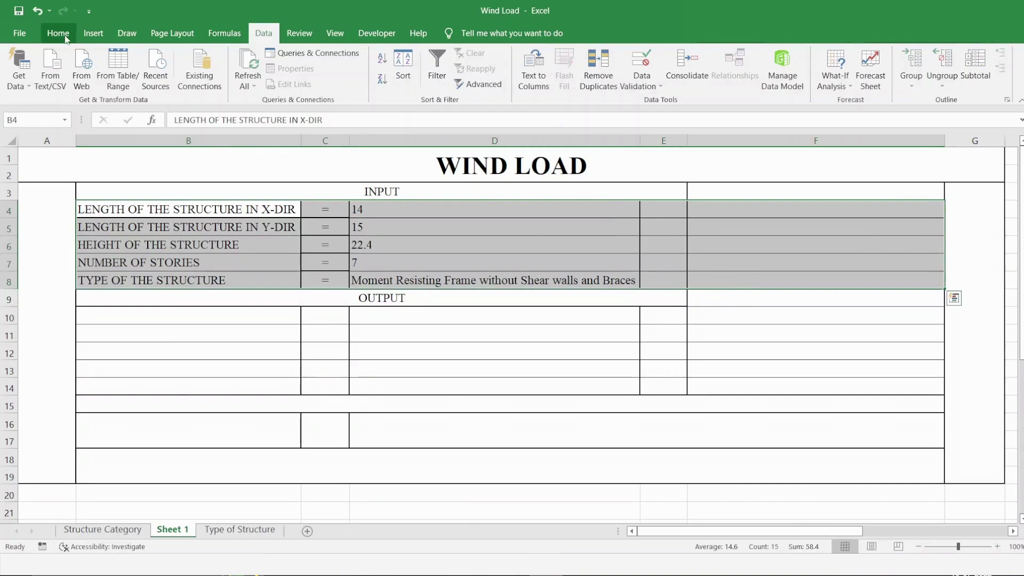
pyautogui.click(57, 33)
pyautogui.click(216, 79)
# Step: Enter the heading "REMARKS" in cell F3
pyautogui.click(737, 190)
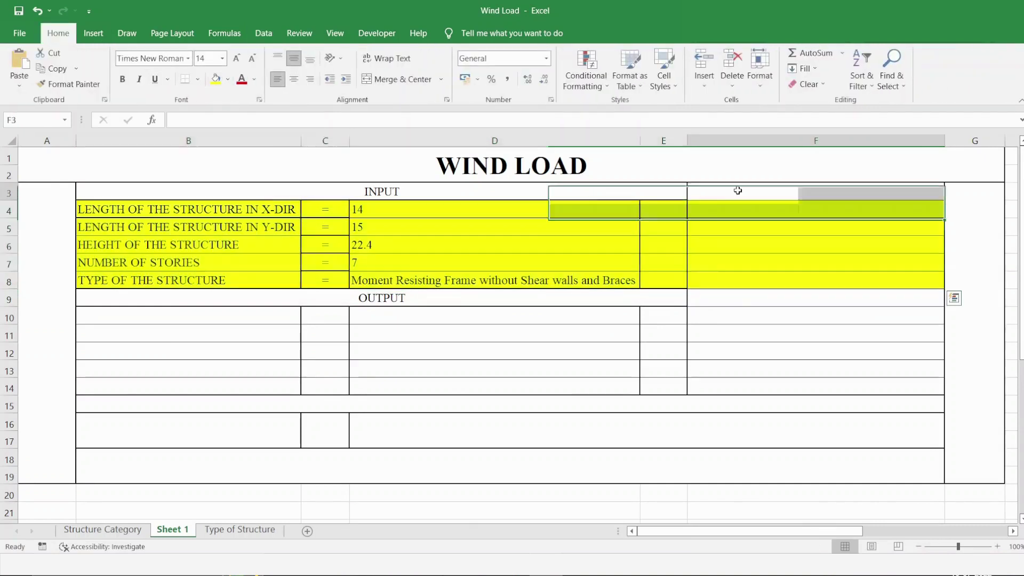
pyautogui.write('RE')
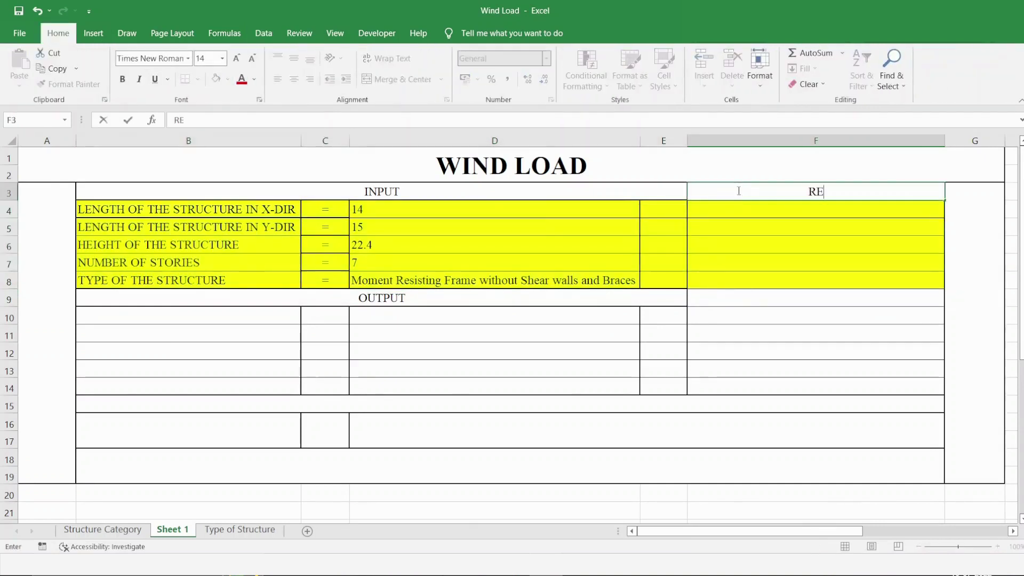
pyautogui.write('MARKS')
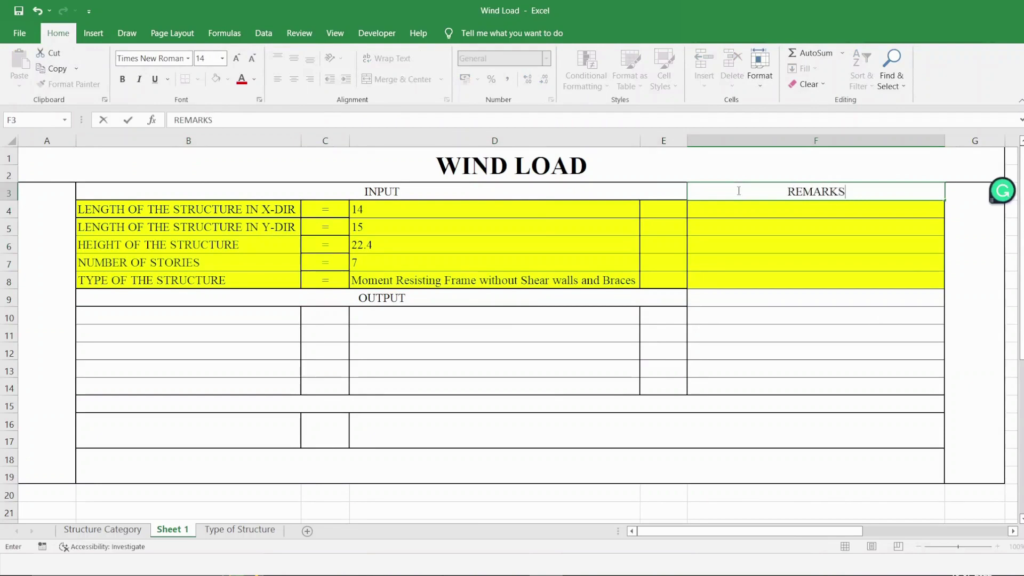
# Step: Enter the unit "m" in E4 and fill it down through E6
pyautogui.click(662, 218)
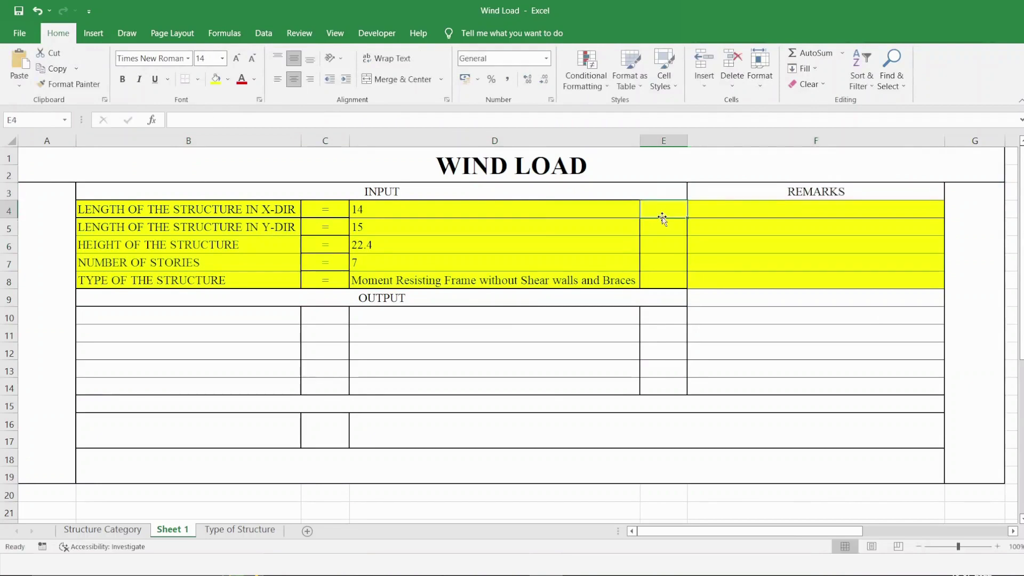
pyautogui.write('m')
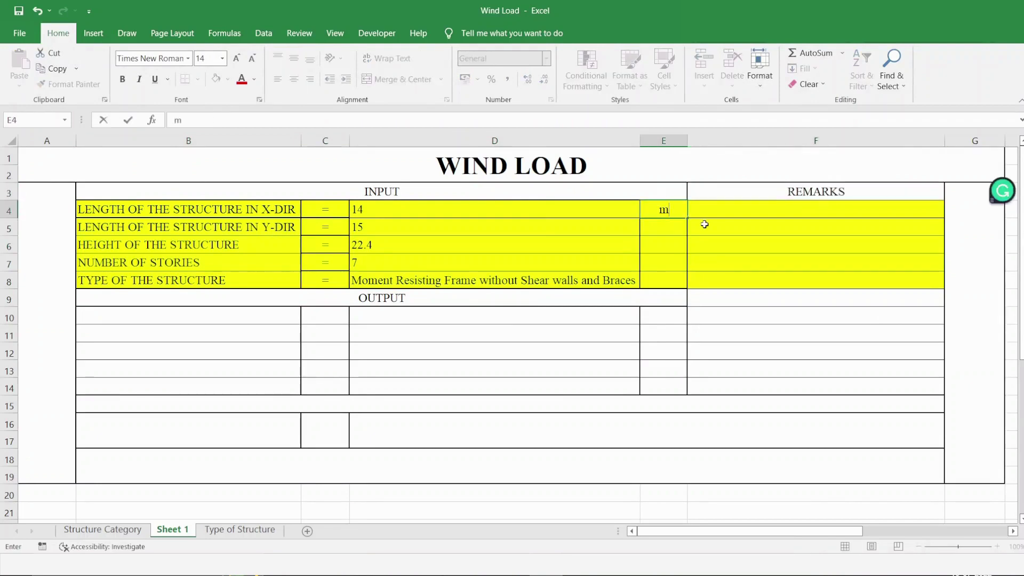
pyautogui.moveTo(686, 220); pyautogui.dragTo(685, 252)
# Step: Enter the label "MAXIMUM DIMENSION" in B10 as the first output row
pyautogui.click(238, 313)
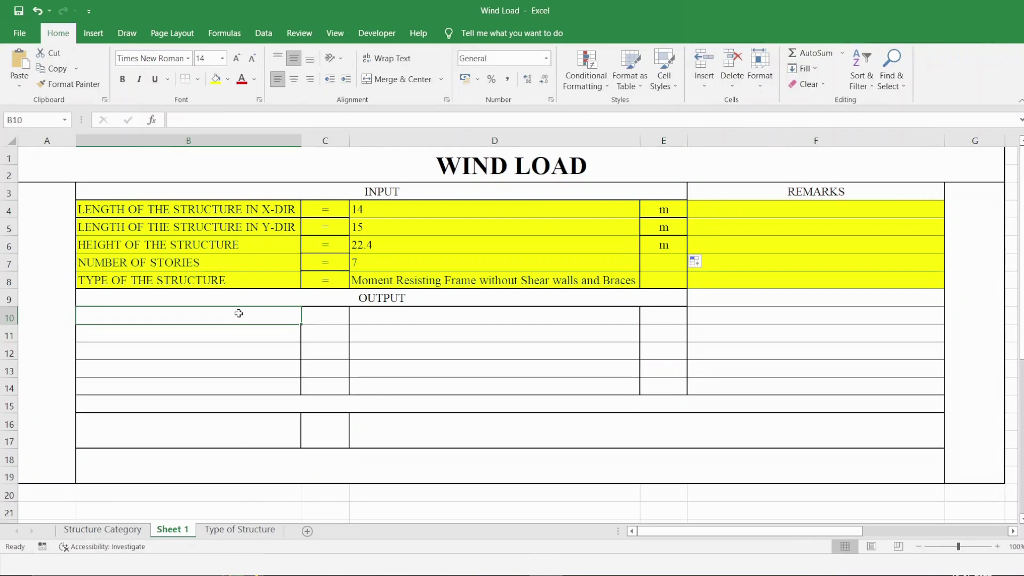
pyautogui.write('DI')
pyautogui.press('BackSpace')
pyautogui.press('BackSpace')
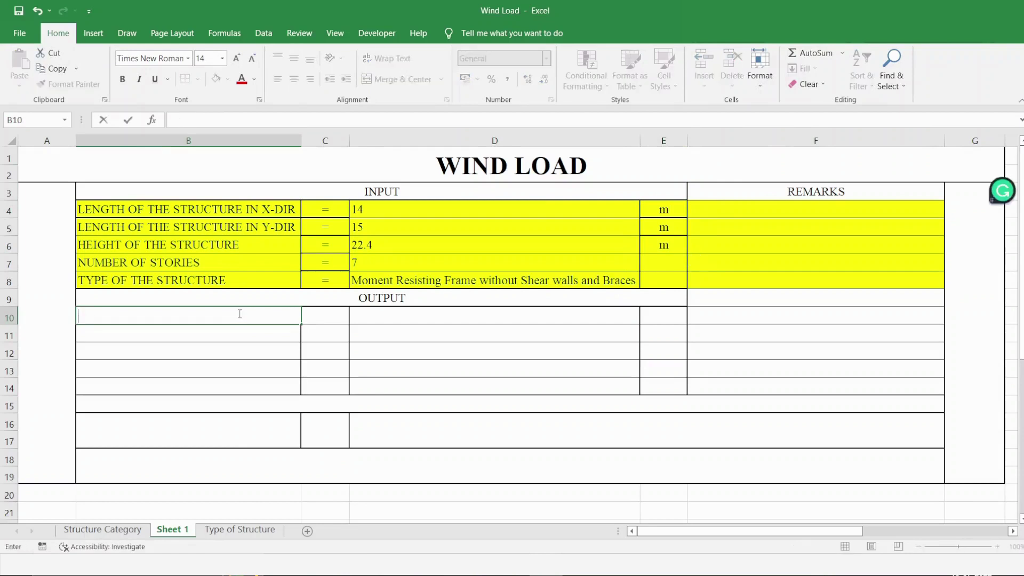
pyautogui.write('MAXIMUM DI')
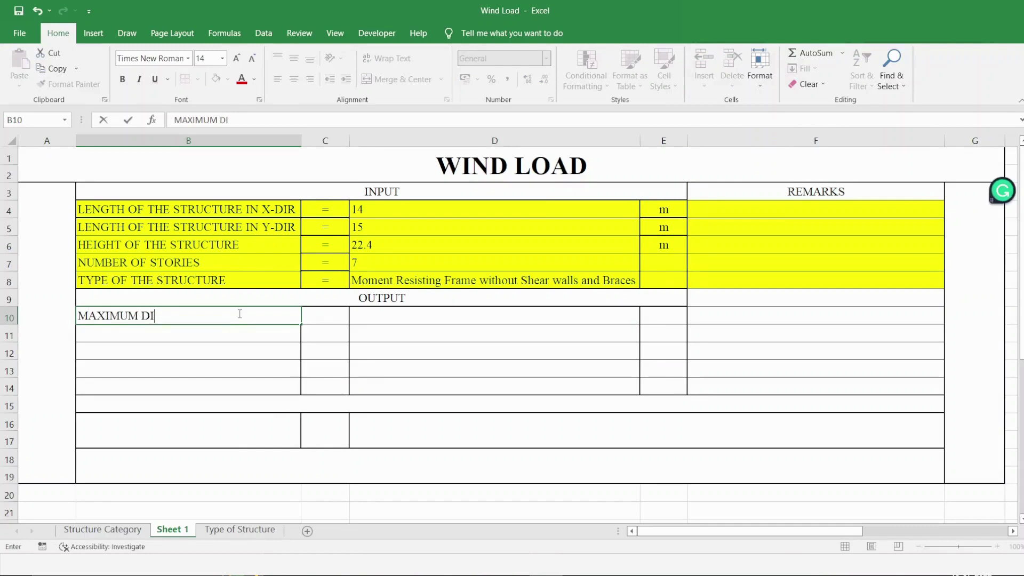
pyautogui.write('MENSION')
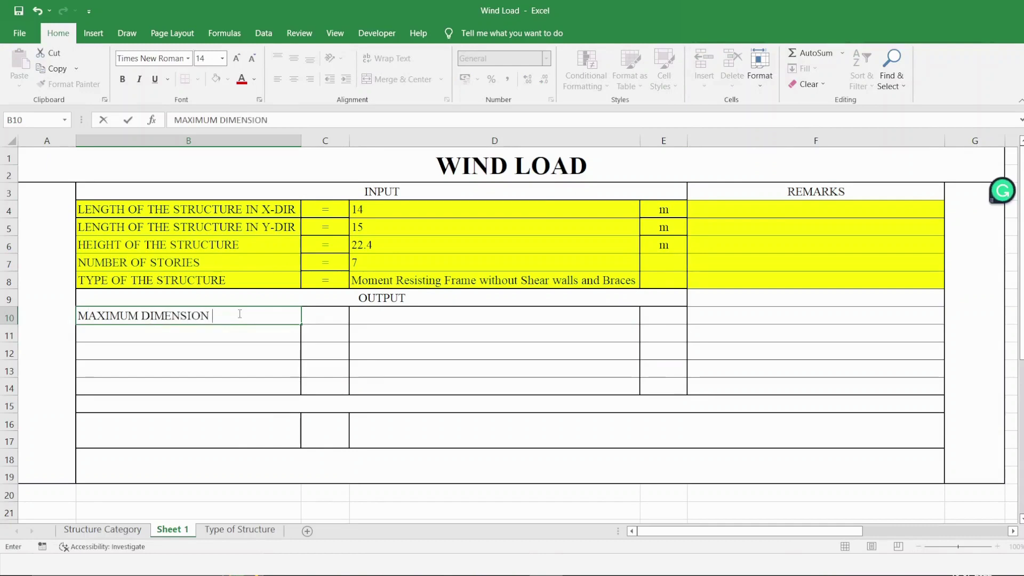
# Step: Enter an equals sign in C10 and fill it down through C14 in the output section
pyautogui.click(323, 315)
pyautogui.write('=')
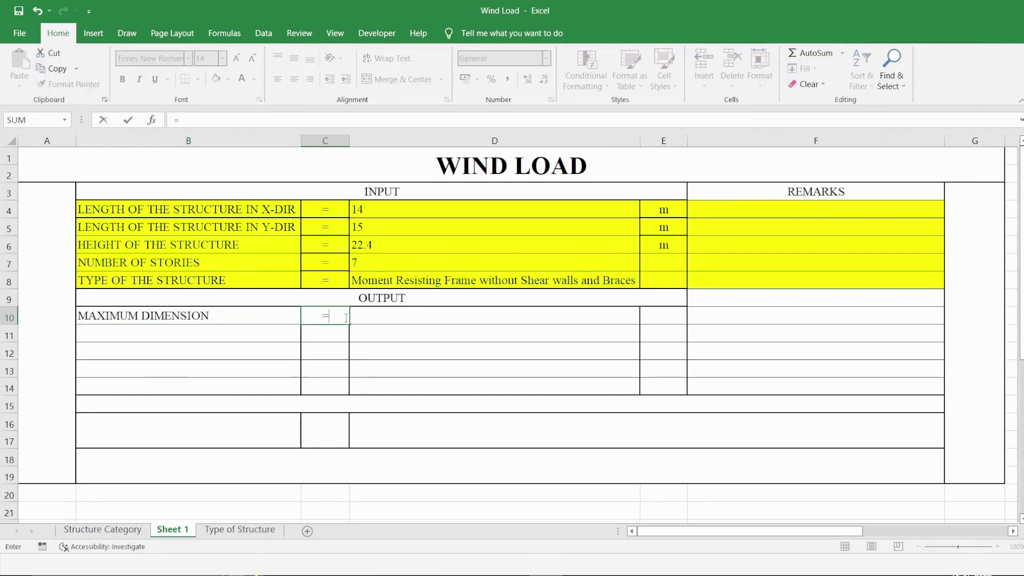
pyautogui.press('Escape')
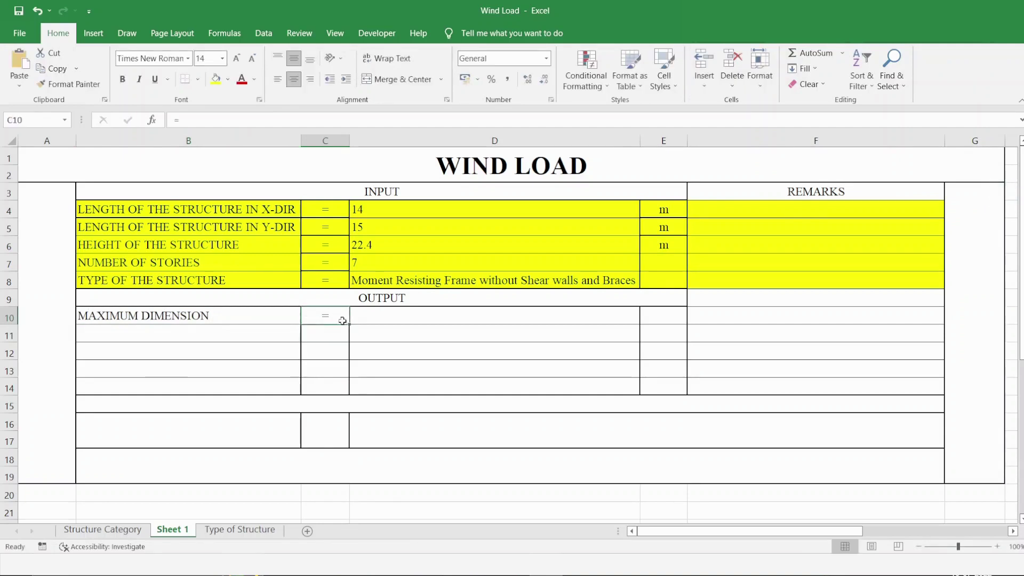
pyautogui.moveTo(348, 324); pyautogui.dragTo(344, 393)
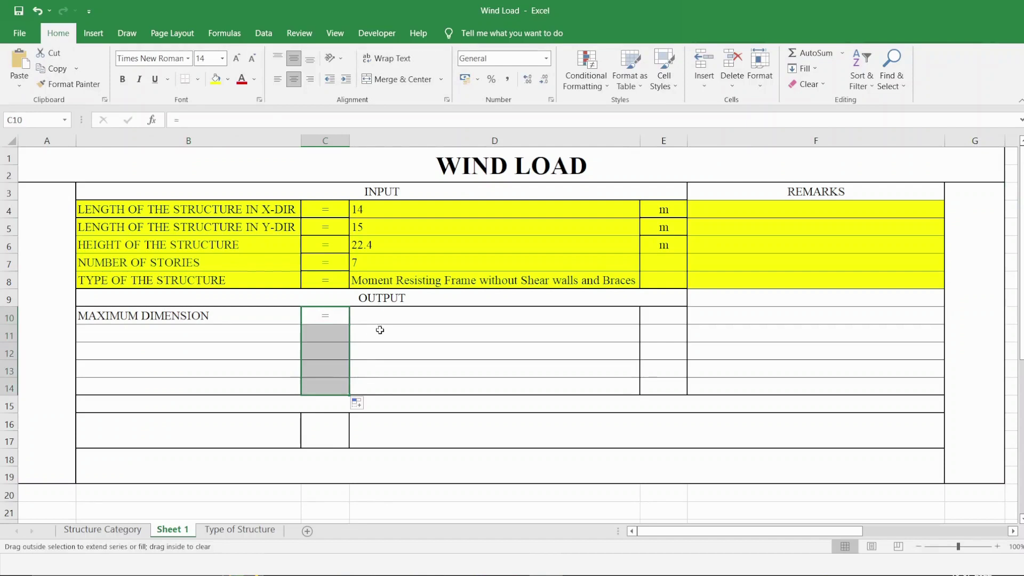
# Step: Enter the formula =IF(D4>D5,D4,D5) in D10 to return the larger plan length as the maximum dimension
pyautogui.click(398, 317)
pyautogui.write('=I')
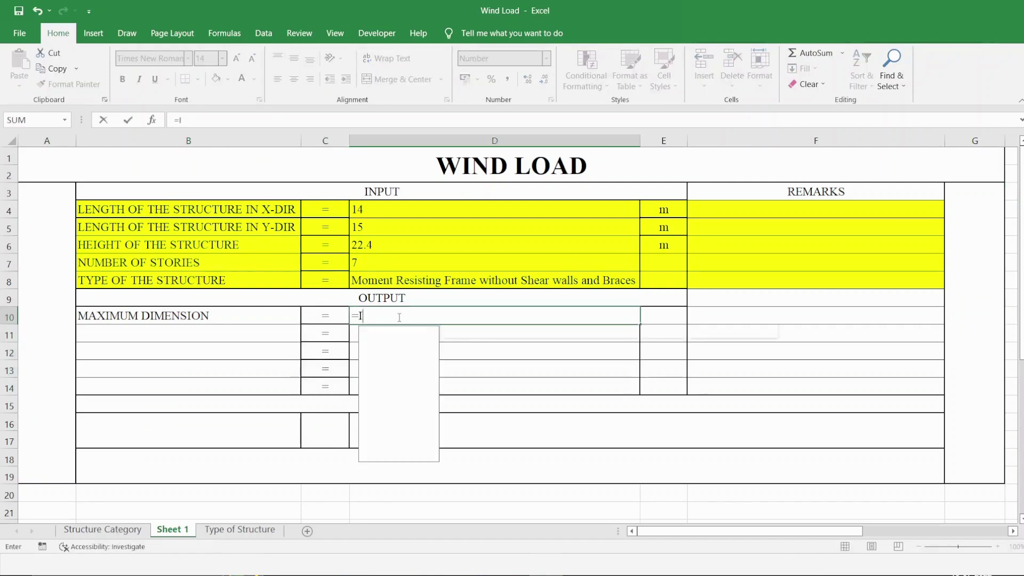
pyautogui.write('F(')
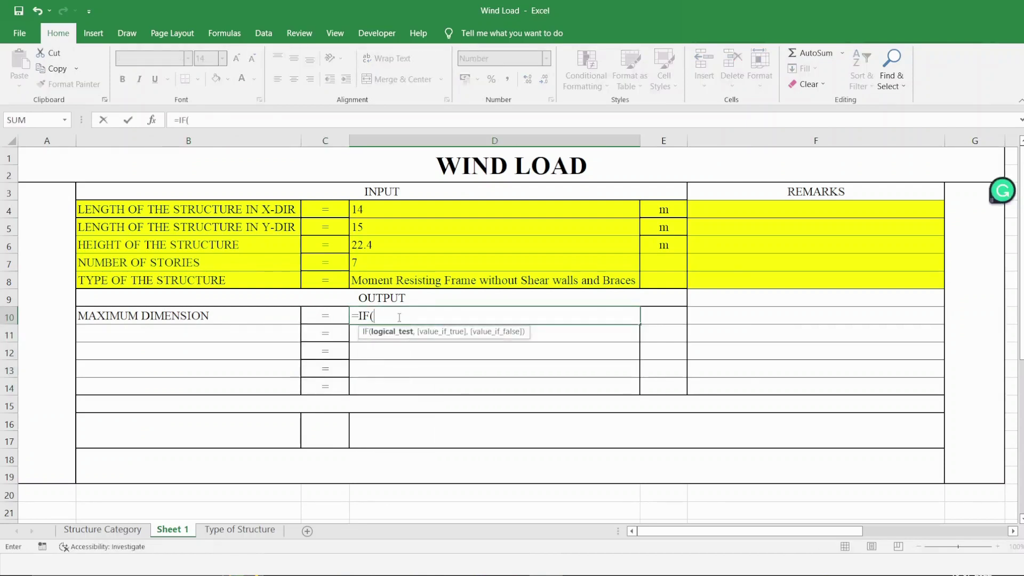
pyautogui.click(382, 210)
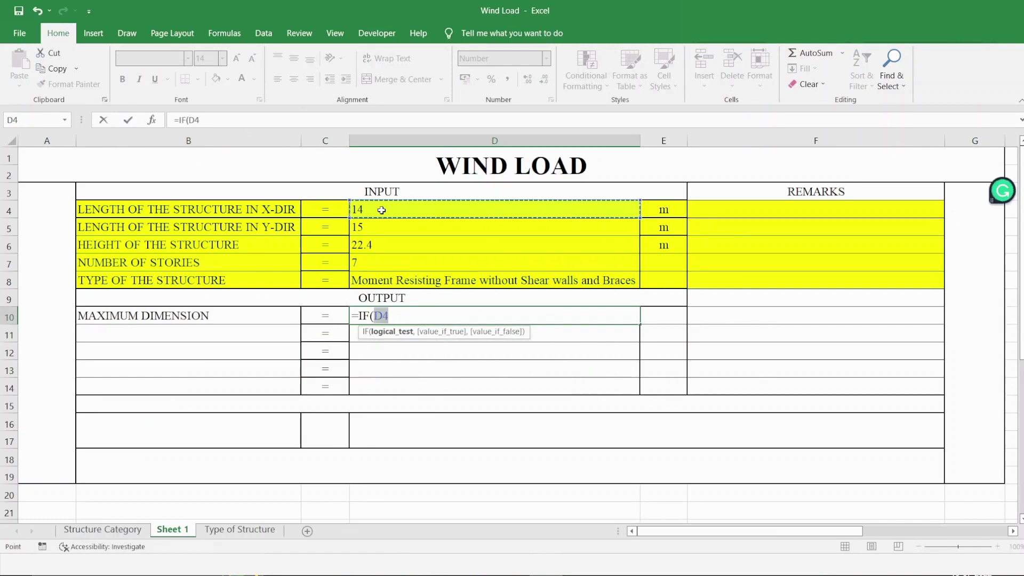
pyautogui.write('>')
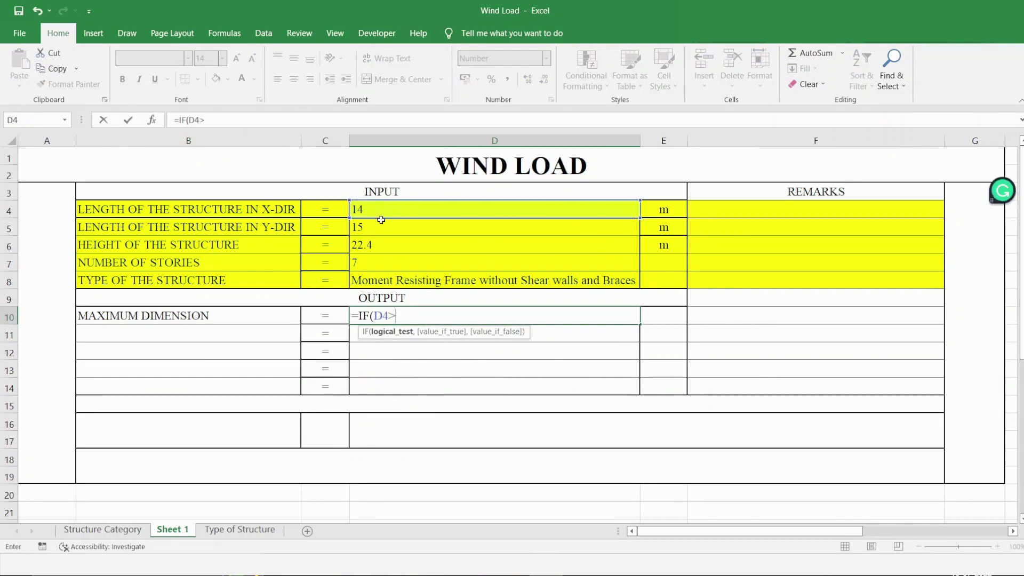
pyautogui.click(379, 230)
pyautogui.write(',')
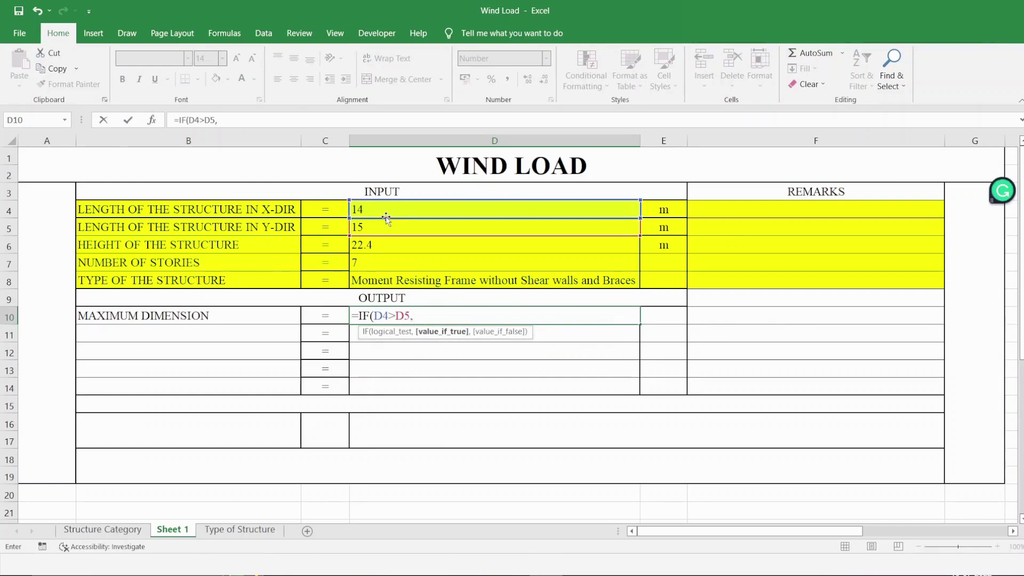
pyautogui.click(388, 211)
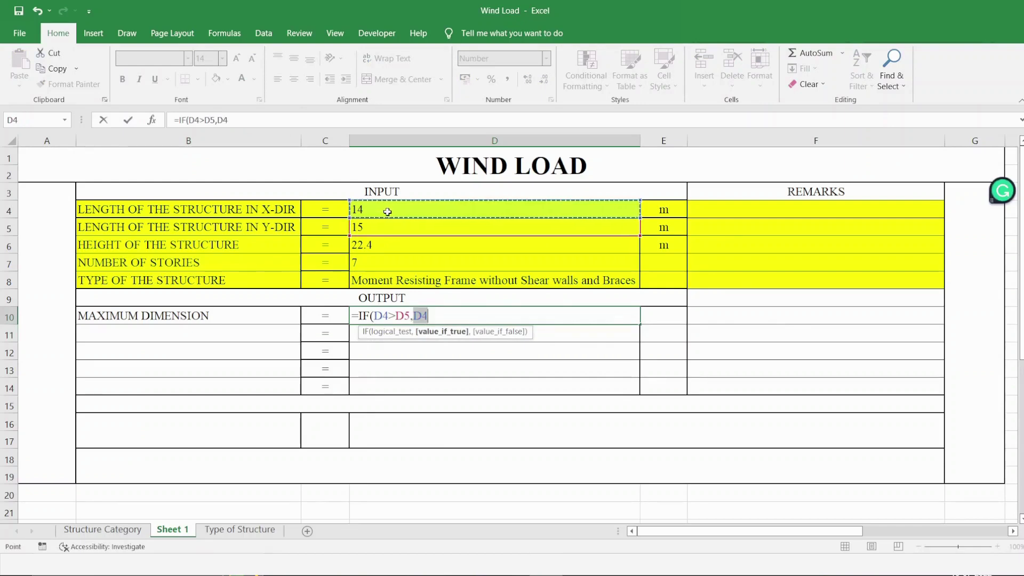
pyautogui.write(',')
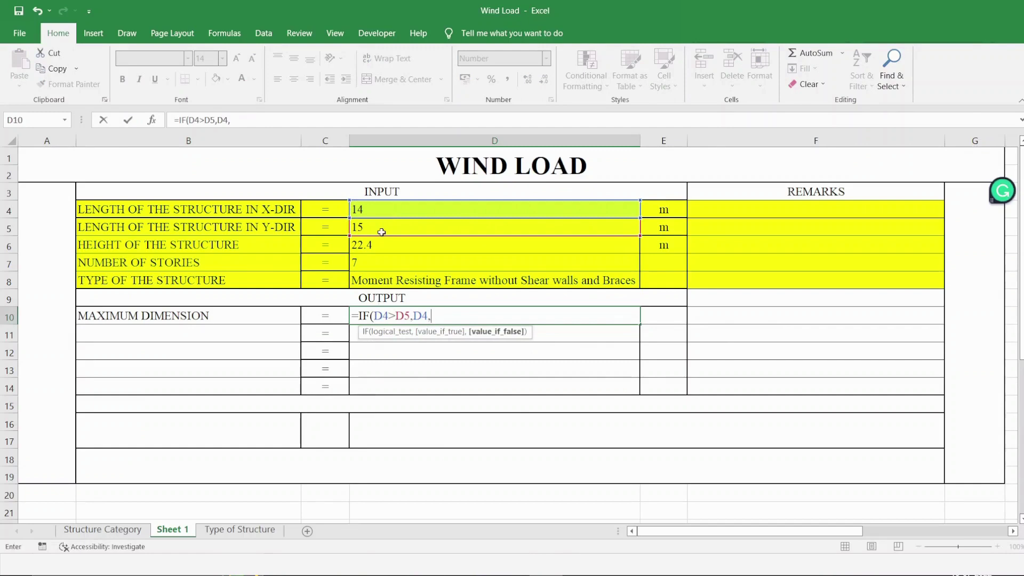
pyautogui.click(382, 231)
pyautogui.write(')')
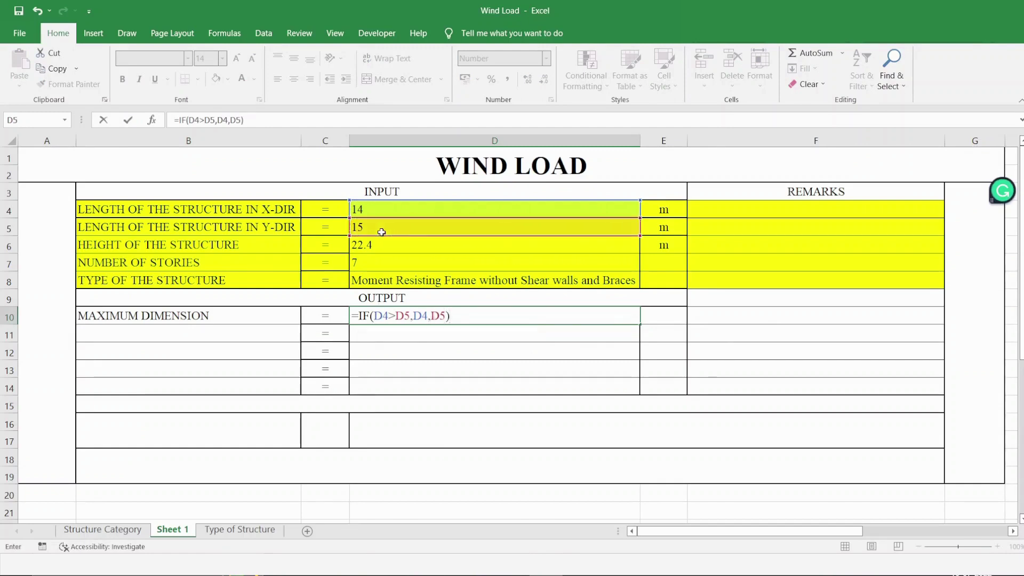
pyautogui.press('Return')
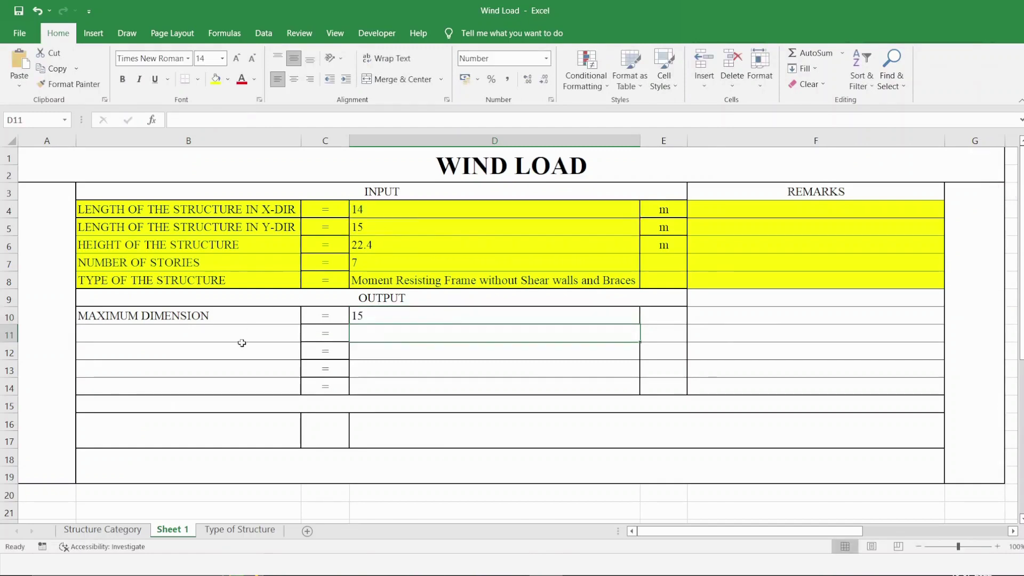
# Step: Enter the label "Least lateral DIMENSION" in B11 as the second output row
pyautogui.click(242, 336)
pyautogui.write('lEAST')
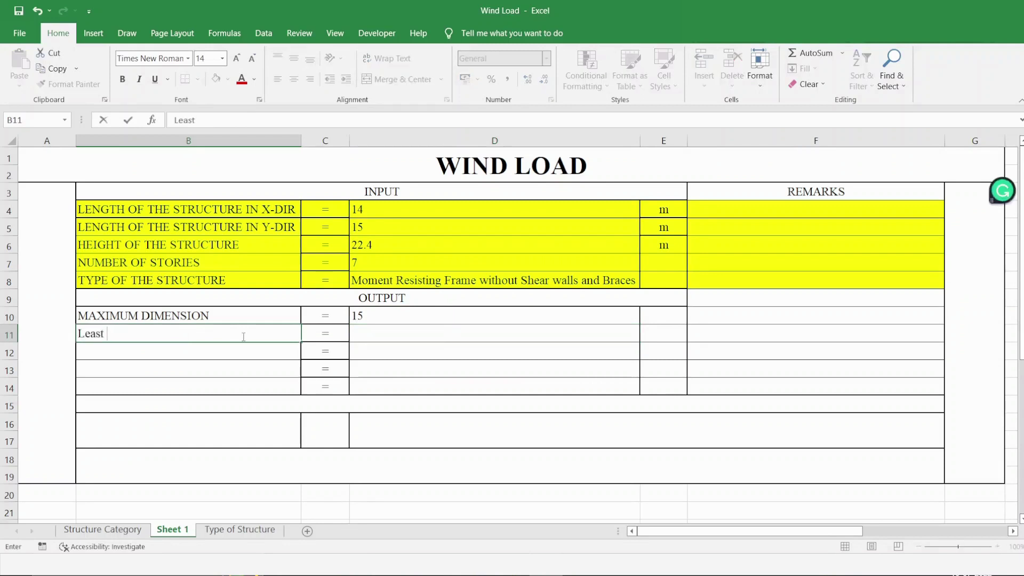
pyautogui.write(' lateral ')
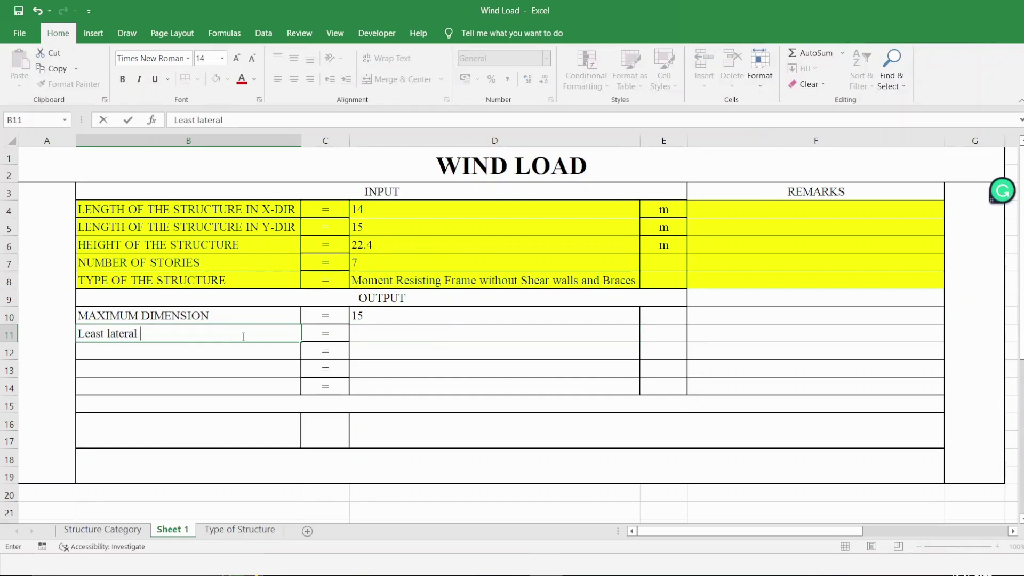
pyautogui.write('DIMENS')
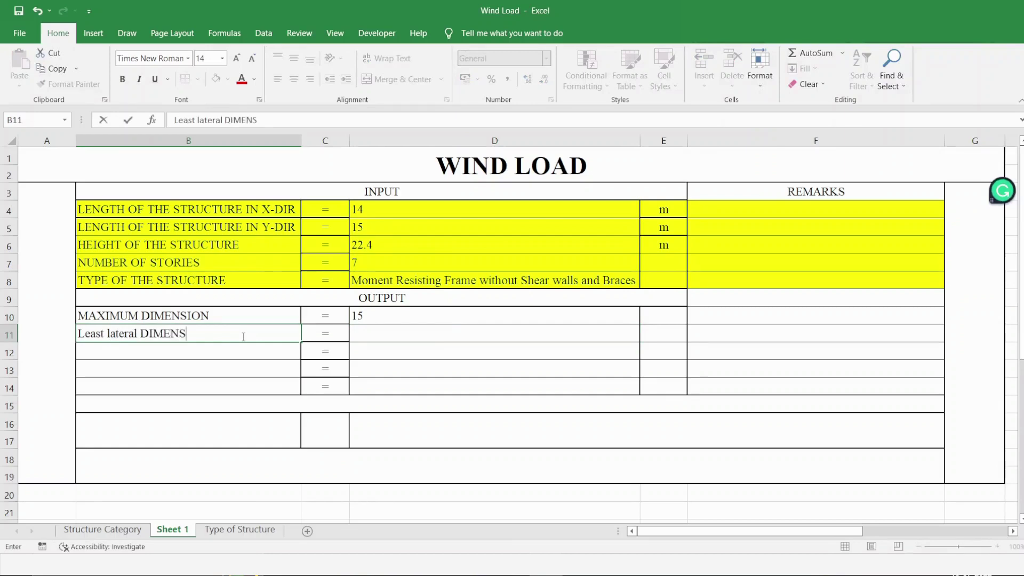
pyautogui.write('ION')
# Step: Enter the formula =IF(D5>D4,D4,D5) in D11 to return the smaller plan length as the least lateral dimension
pyautogui.click(370, 334)
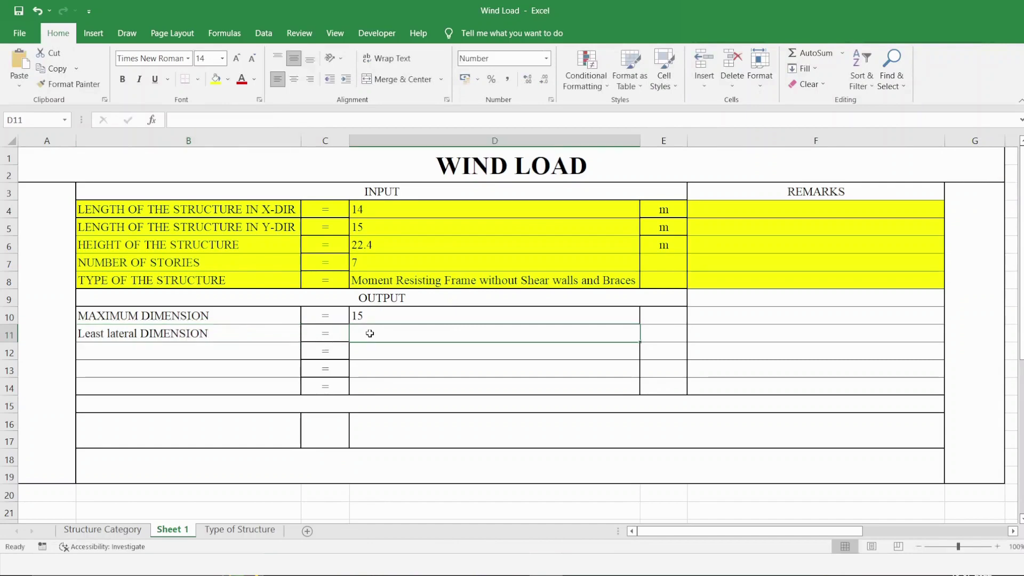
pyautogui.write('=IF')
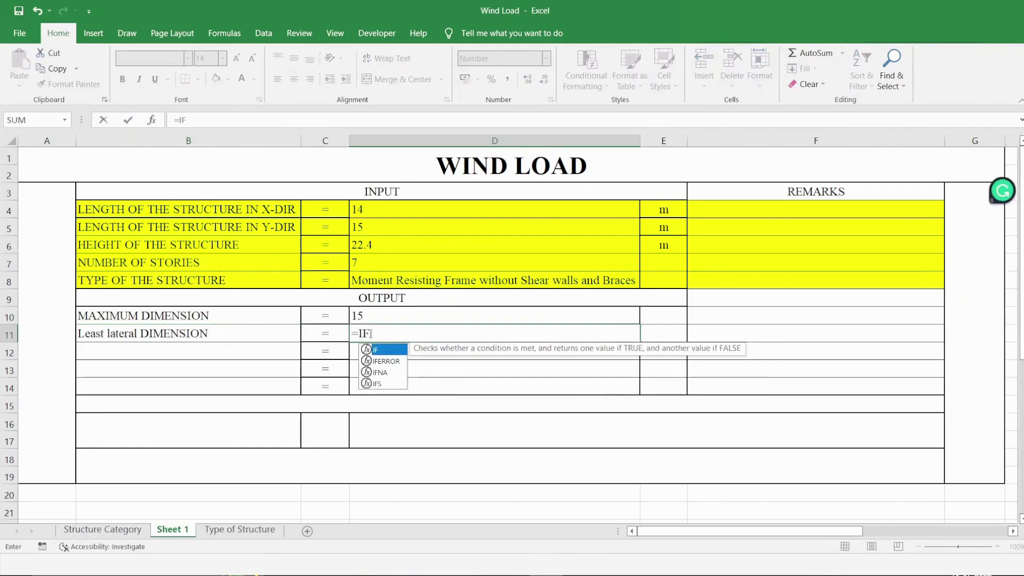
pyautogui.write('(')
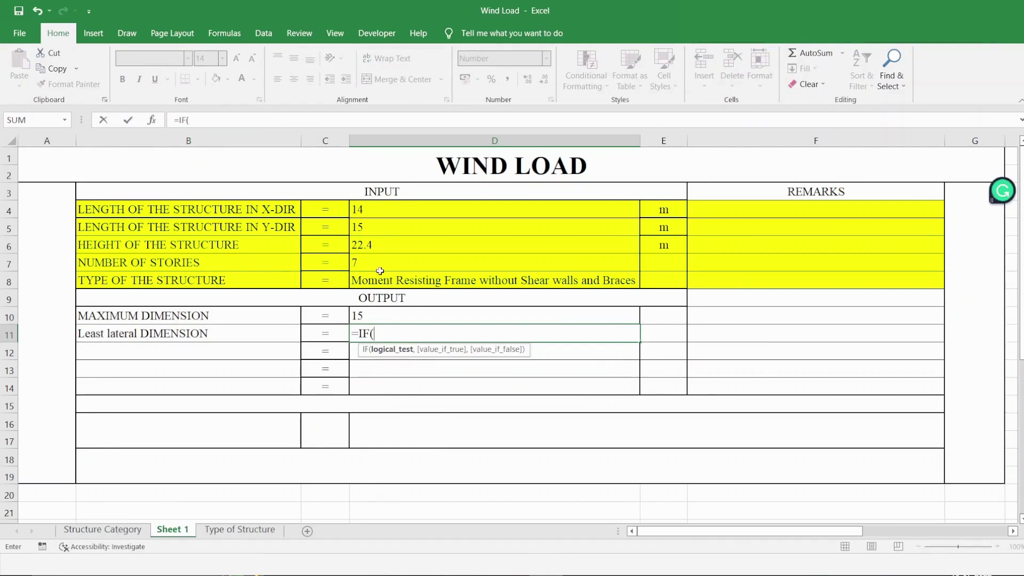
pyautogui.click(387, 221)
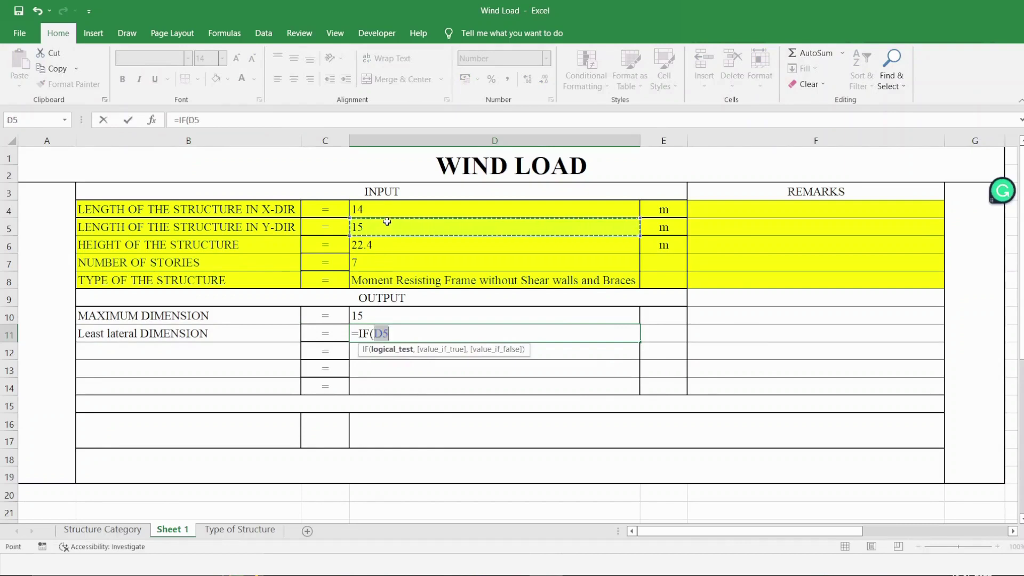
pyautogui.write('>')
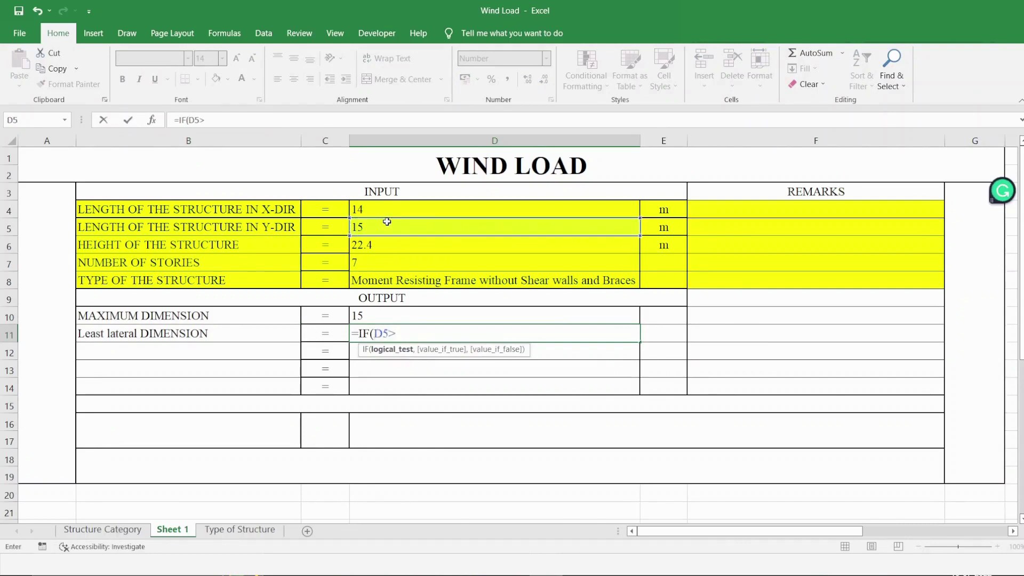
pyautogui.click(396, 209)
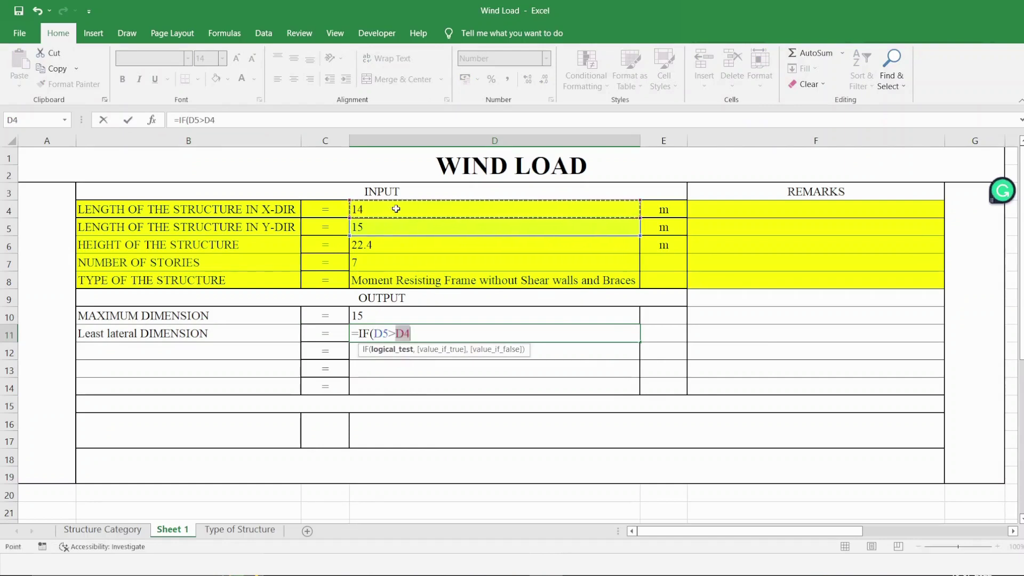
pyautogui.write(',')
pyautogui.click(396, 208)
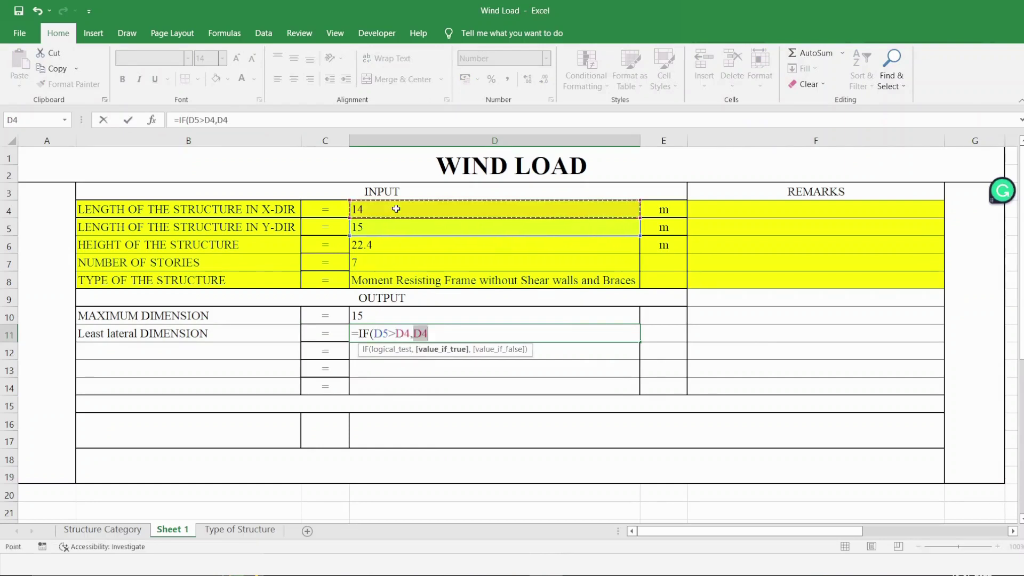
pyautogui.write(',')
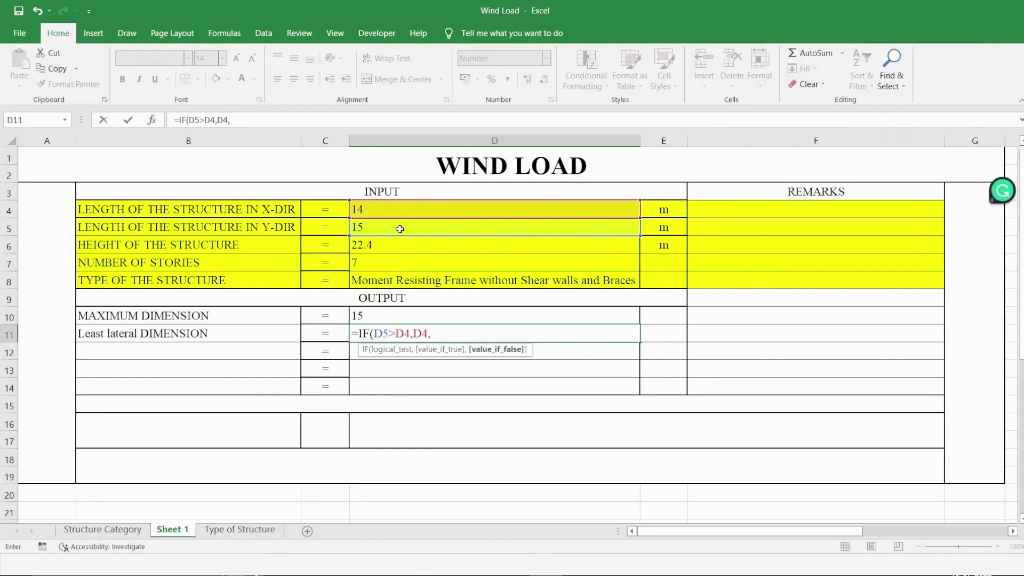
pyautogui.click(400, 228)
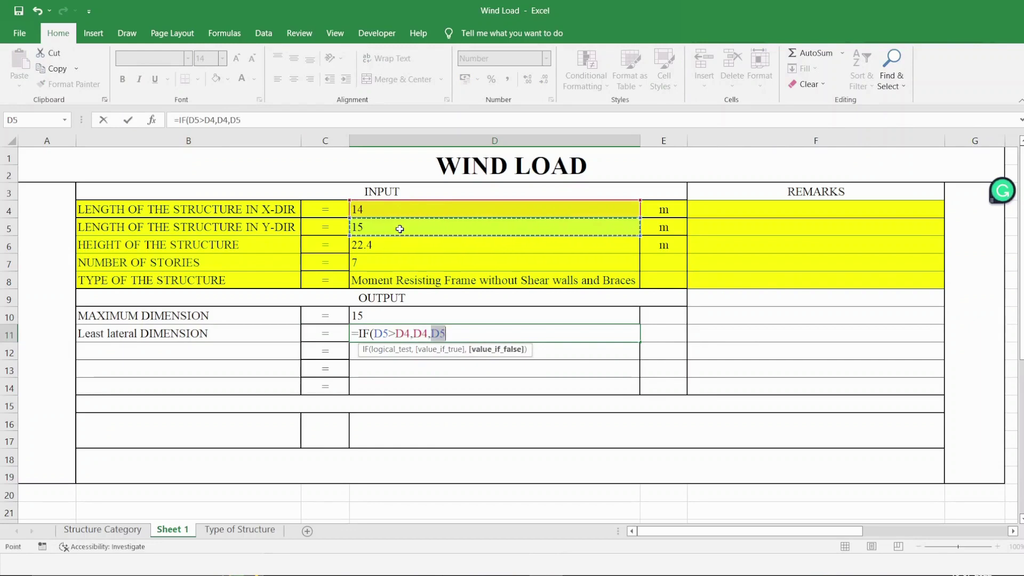
pyautogui.write(')')
pyautogui.press('Return')
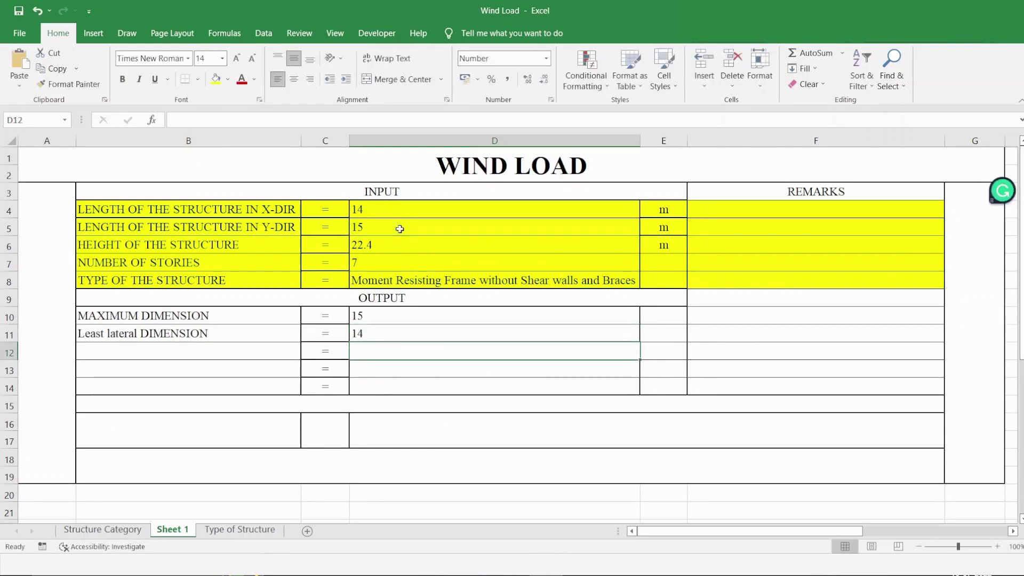
# Step: Enter the label "RATIO OF HEIGHT TO LLD" in B12 as the third output row
pyautogui.click(211, 348)
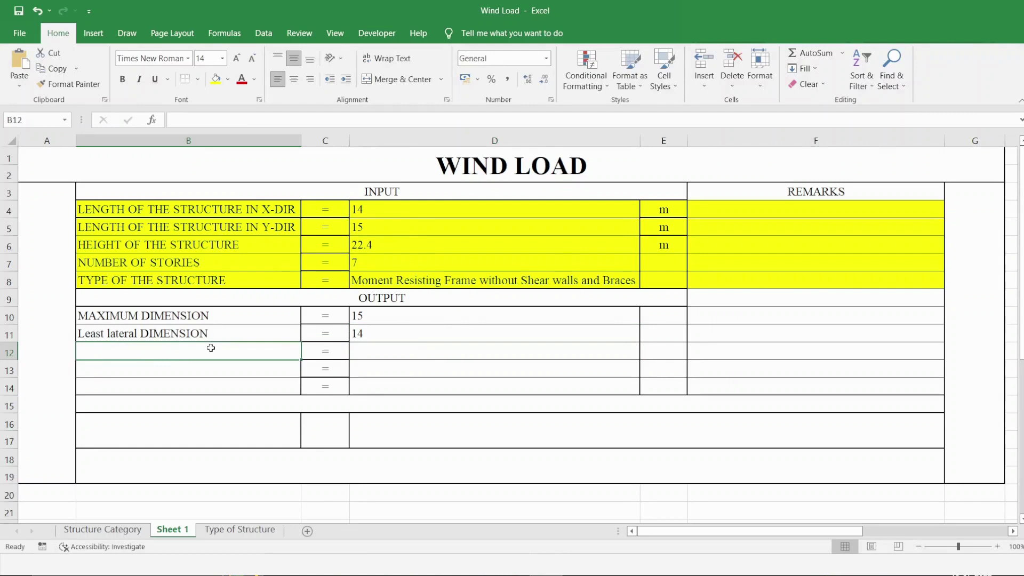
pyautogui.write('RATIO')
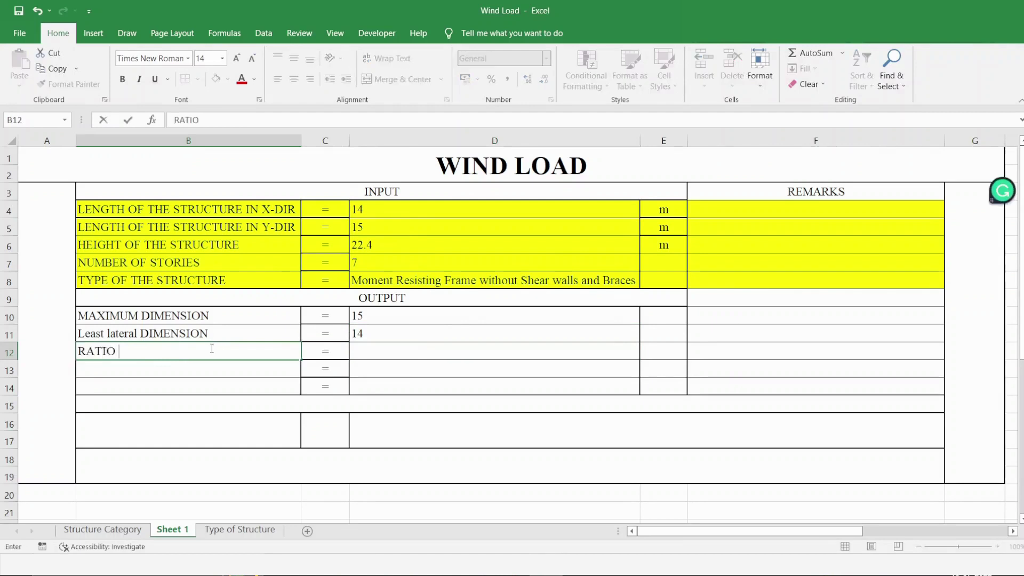
pyautogui.write(' OF ')
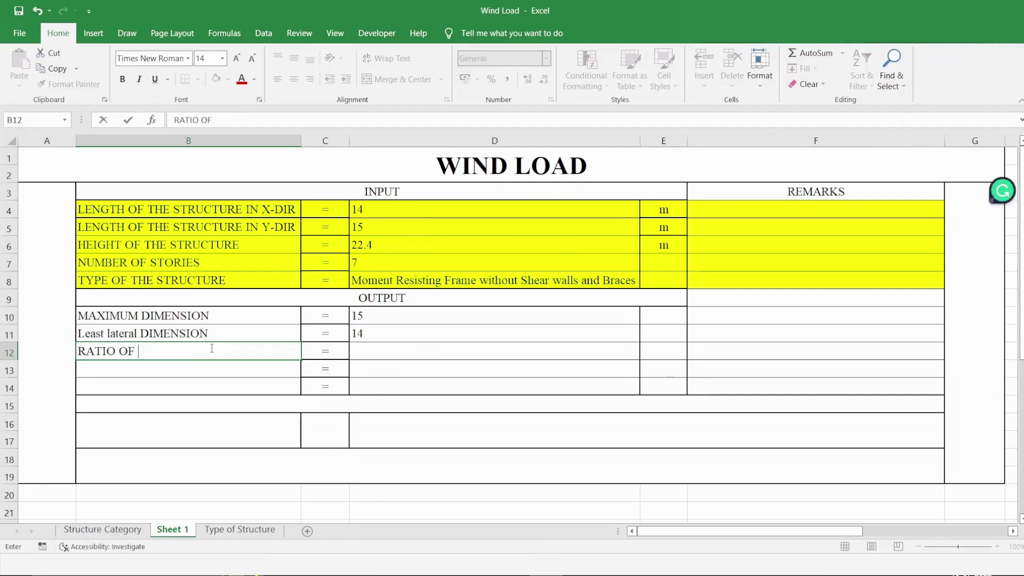
pyautogui.write('HEIGHT TO')
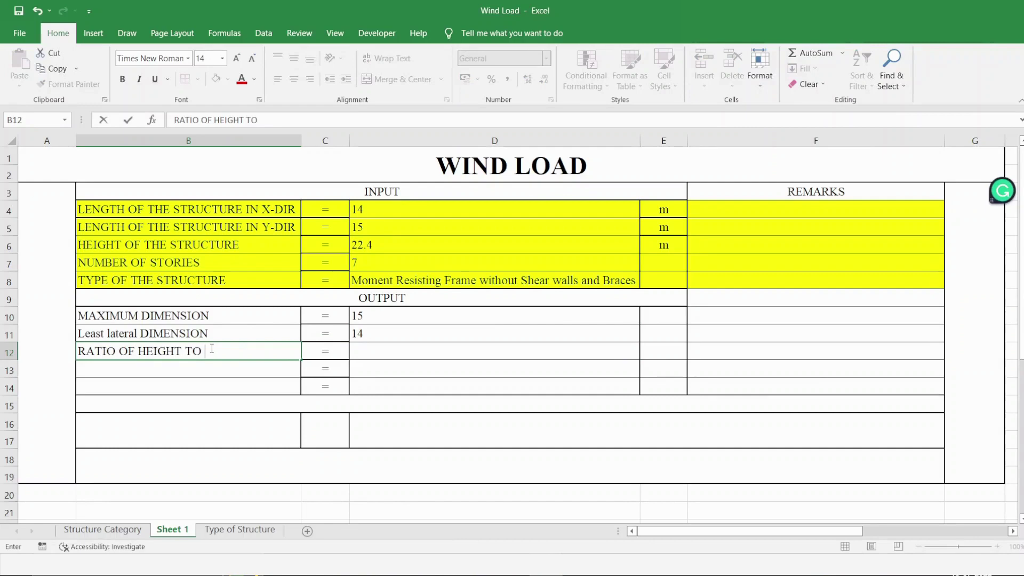
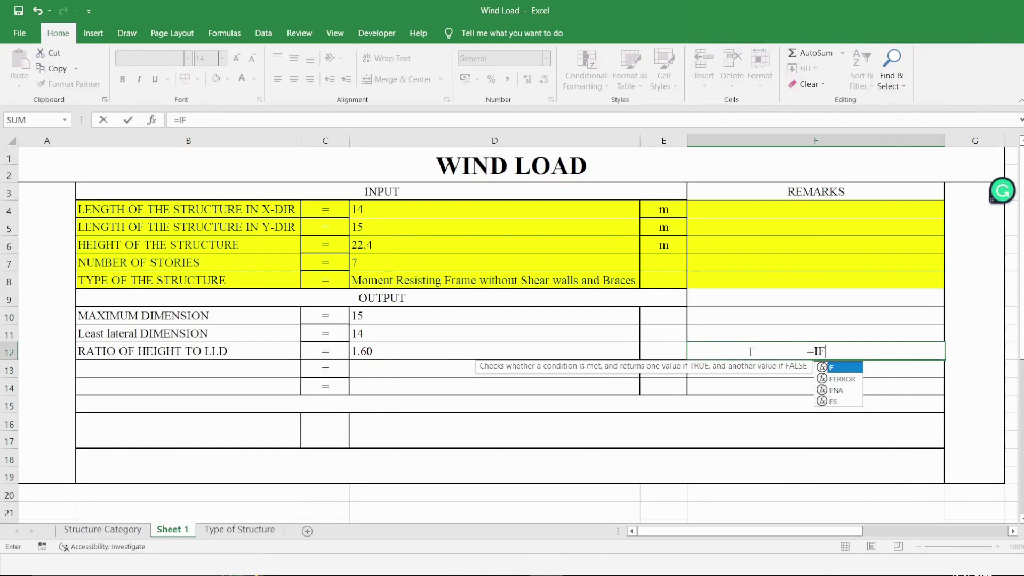
# Step: Complete the remark formula in F12 as =IF(D12<5,"RIGID STRUCTURE","DYNAMICALLY WIND SENSITIVE")
pyautogui.write('(')
pyautogui.click(611, 348)
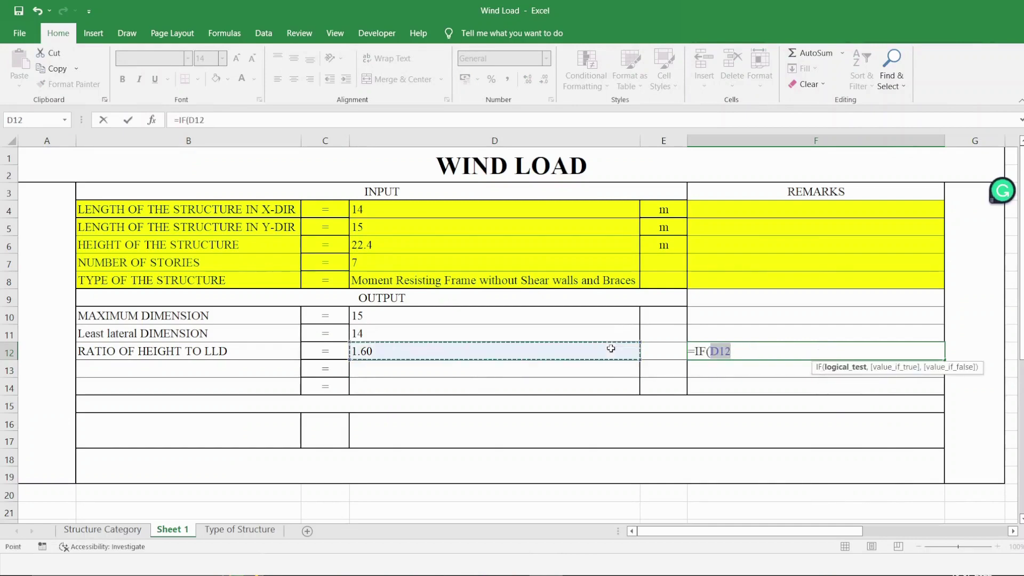
pyautogui.write('<')
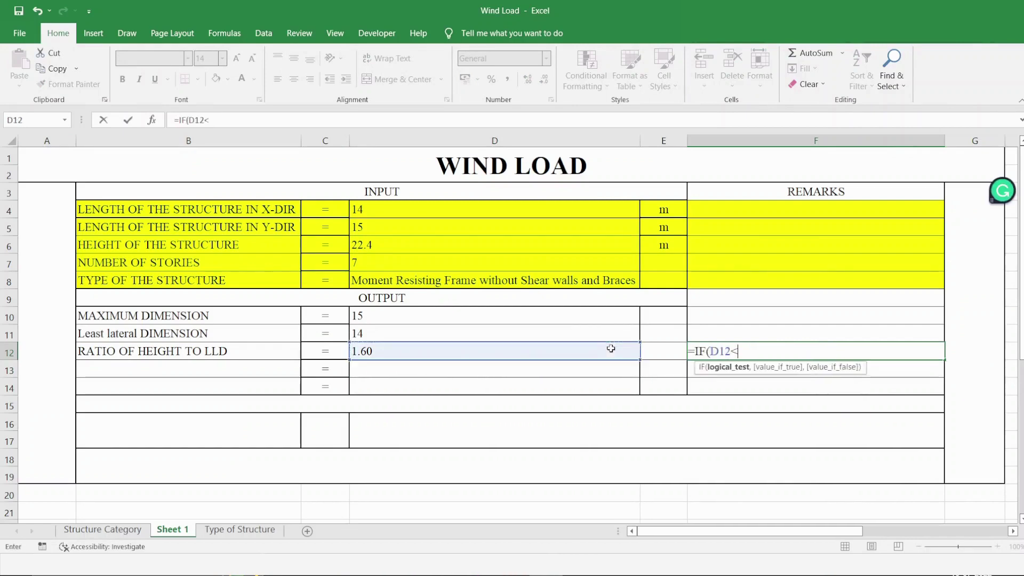
pyautogui.write('5,"')
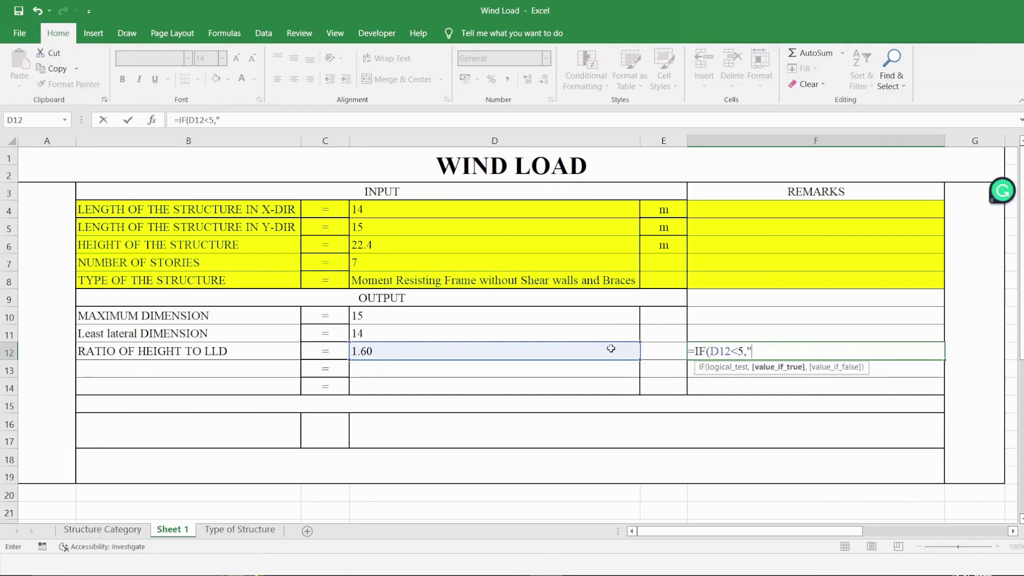
pyautogui.write('RIGID STRU')
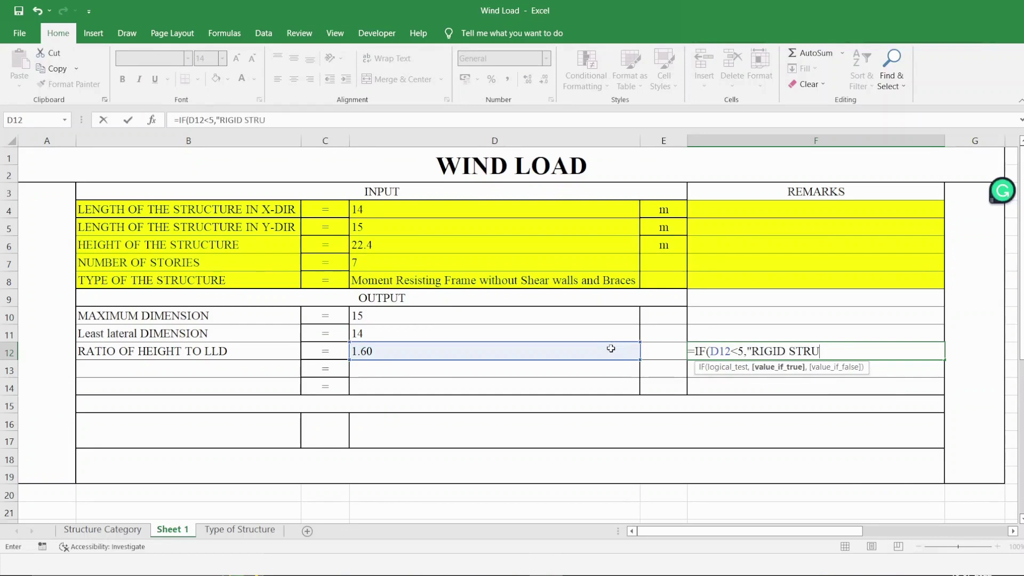
pyautogui.write('CTURE","')
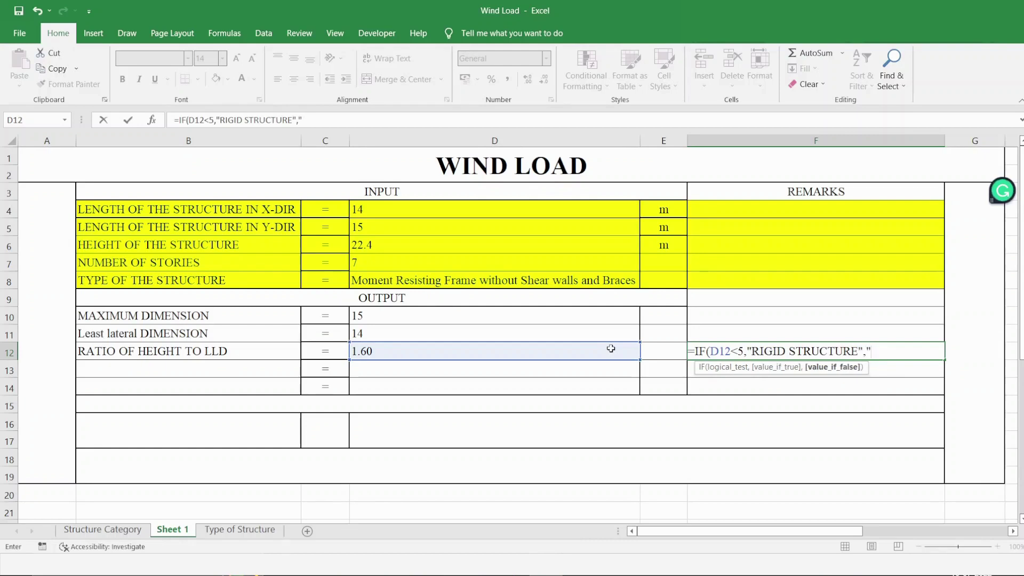
pyautogui.write('D')
pyautogui.write('YNAMICALL')
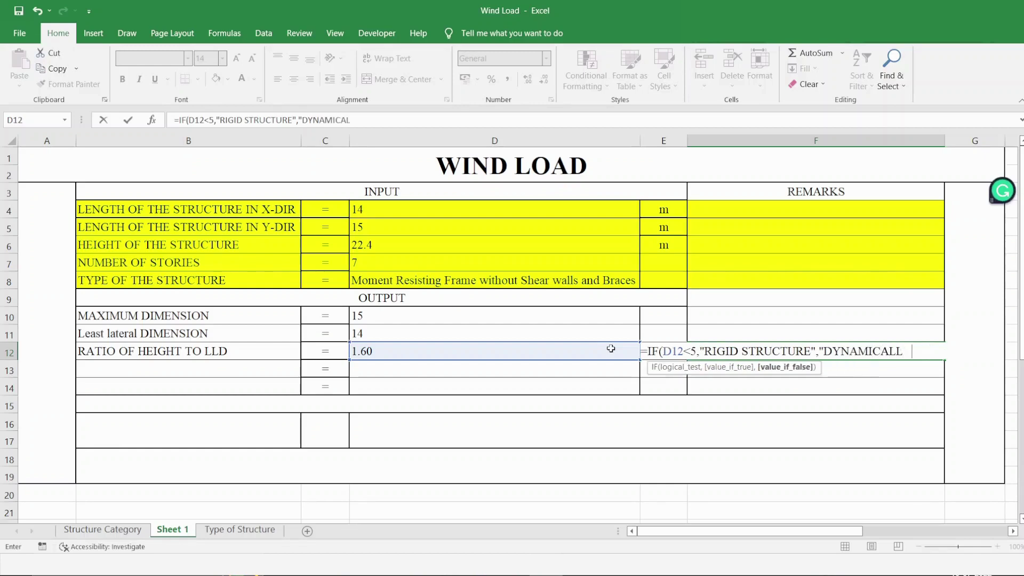
pyautogui.write('Y WIND SENSITIVE')
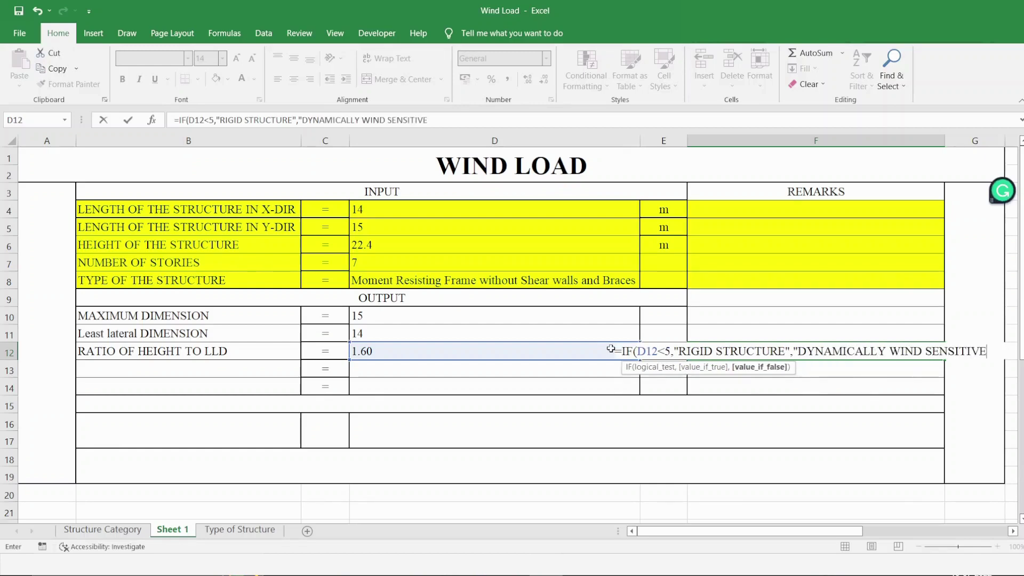
pyautogui.write('")')
pyautogui.press('Return')
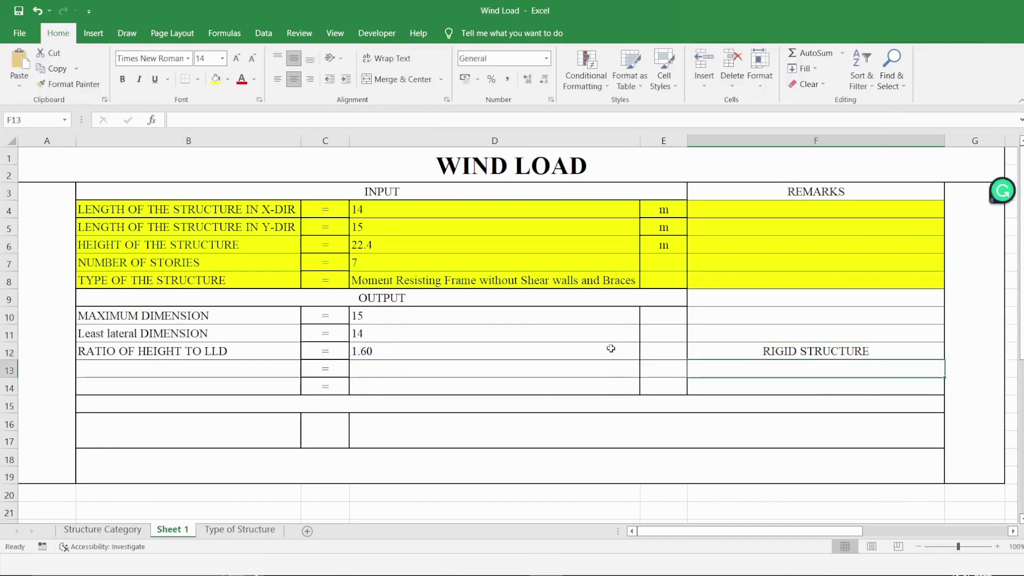
# Step: Enter the label "TIME PERIOD" in B13 as the fourth output row
pyautogui.click(280, 368)
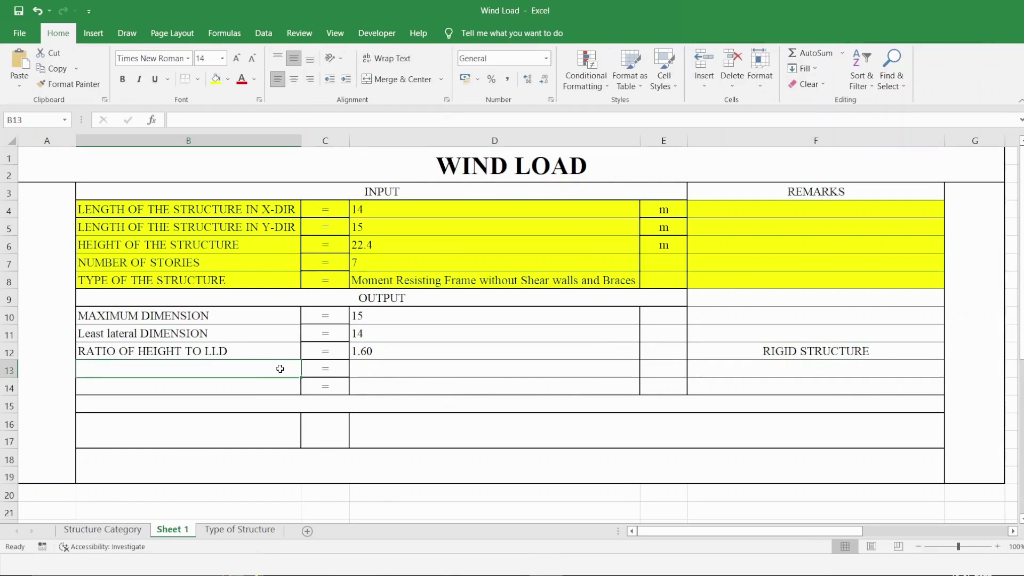
pyautogui.write('TIME PERIOD')
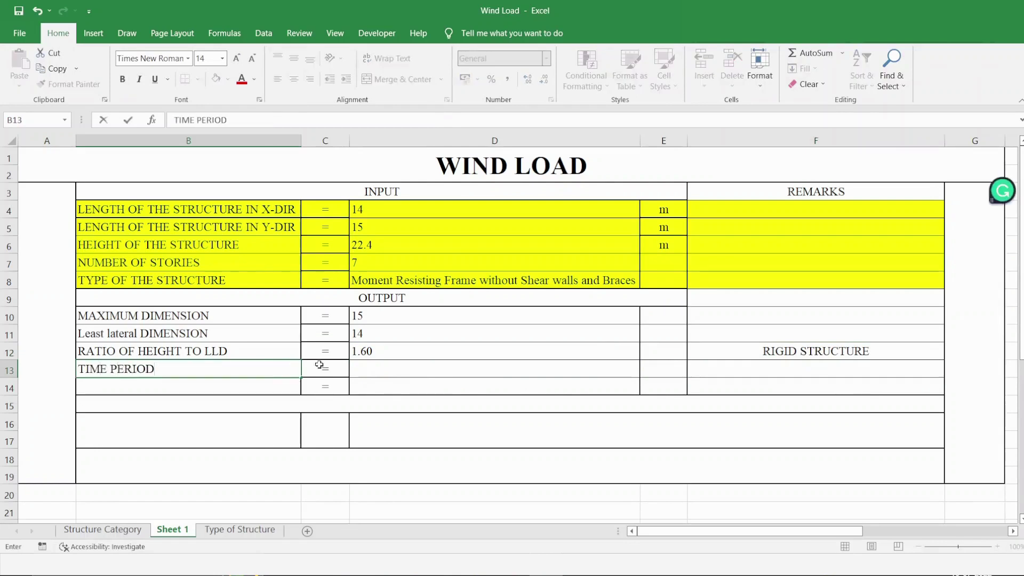
# Step: Start the time period formula in D13 as an IF function testing whether D8="All Other Structure"
pyautogui.click(417, 374)
pyautogui.write('=')
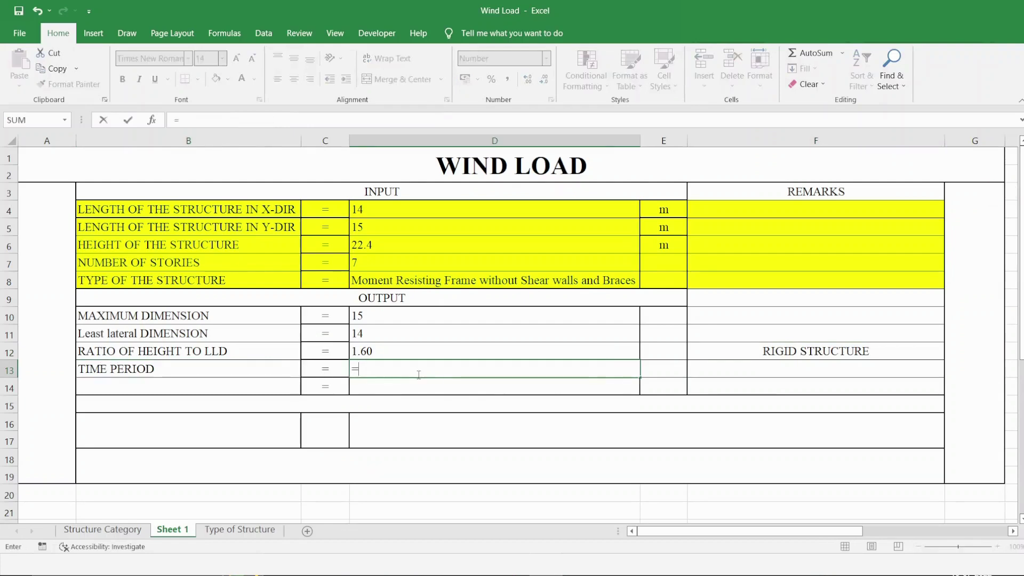
pyautogui.write('IF')
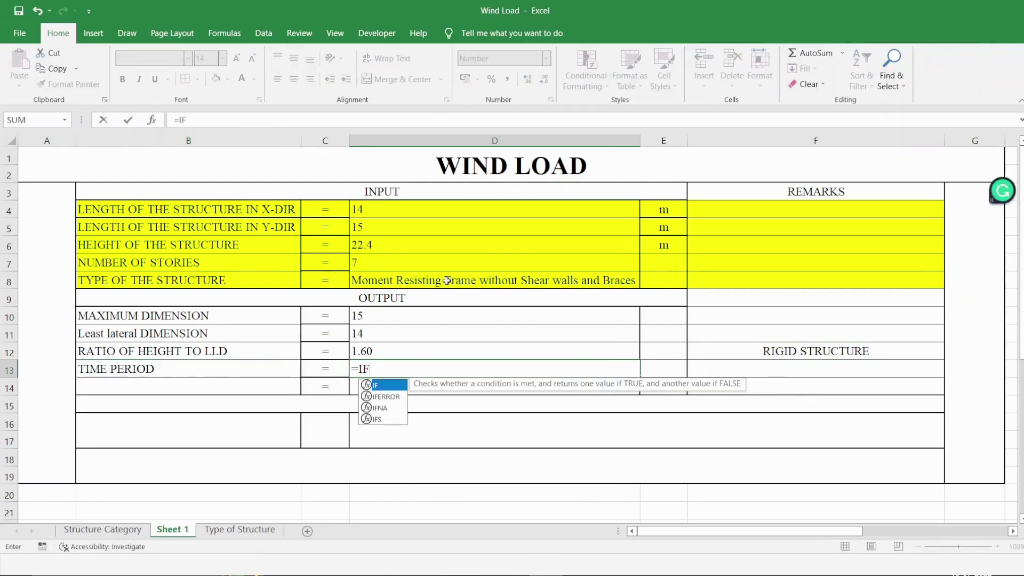
pyautogui.click(445, 286)
pyautogui.click(414, 364)
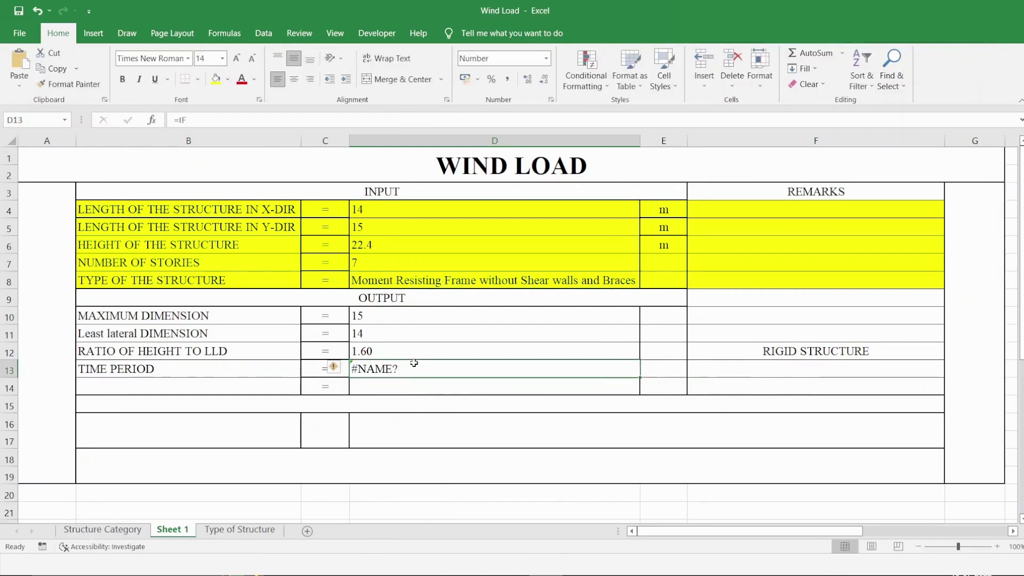
pyautogui.doubleClick(414, 363)
pyautogui.write('(')
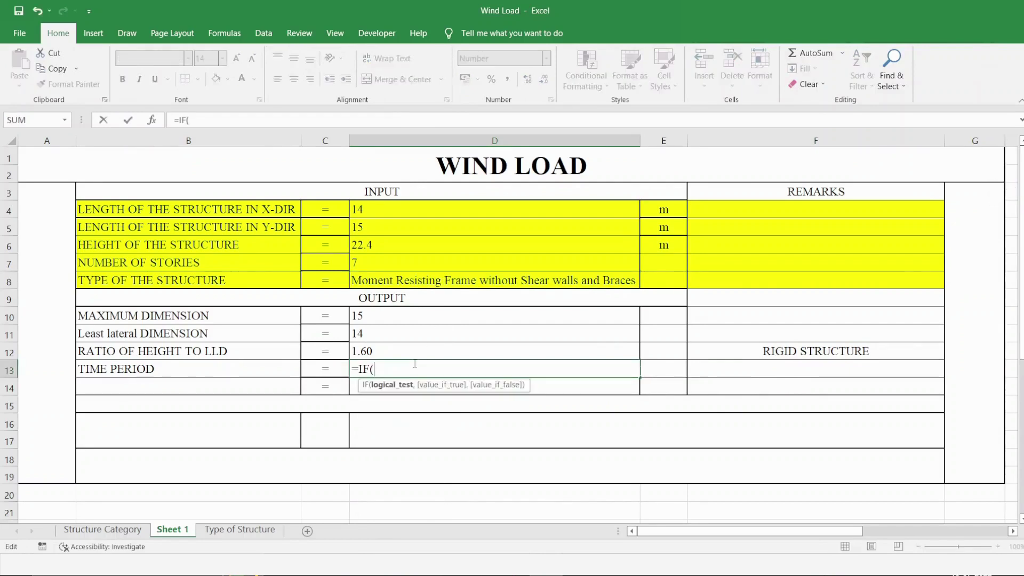
pyautogui.click(418, 281)
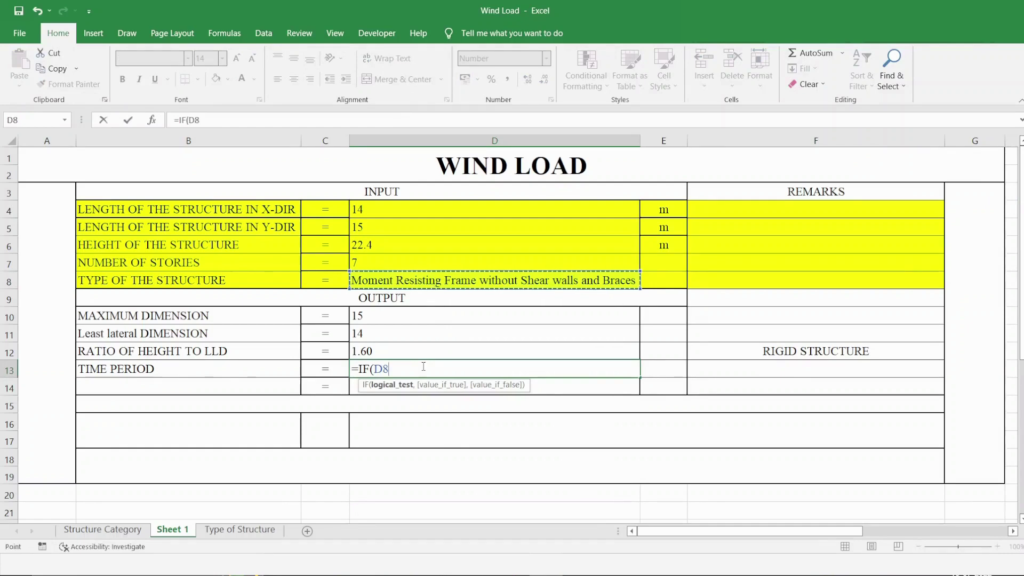
pyautogui.write('="')
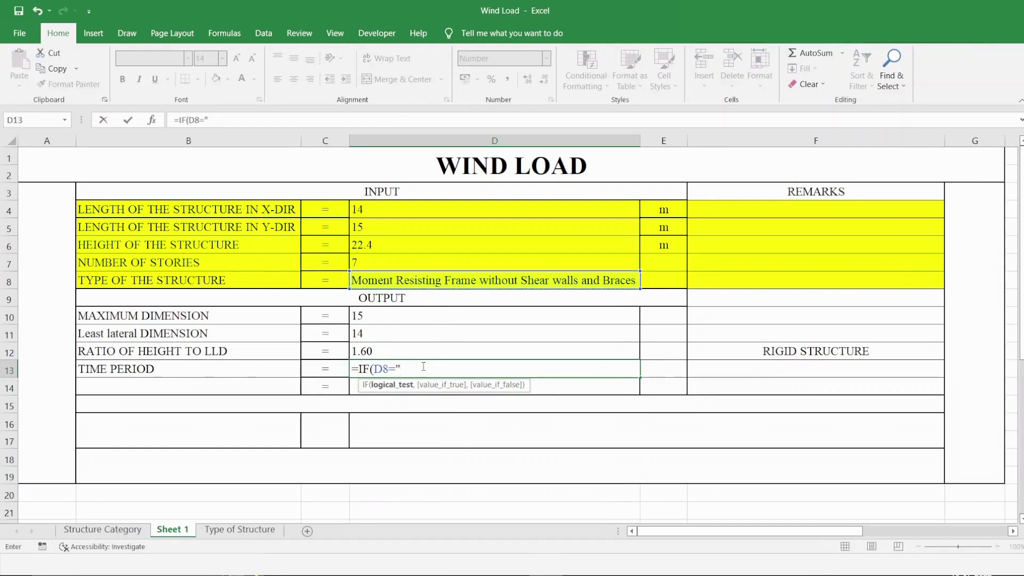
pyautogui.write('All Other Struc')
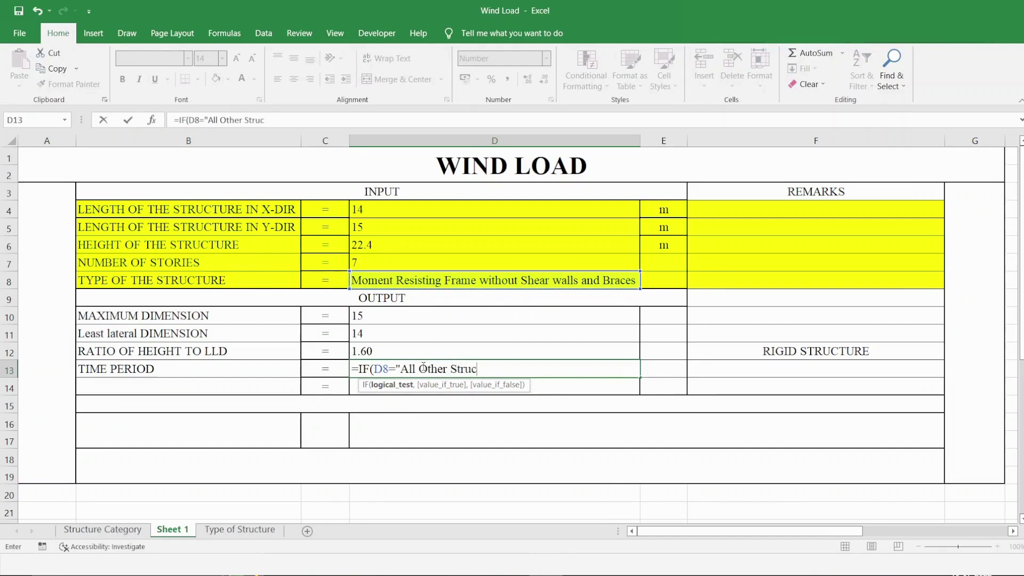
pyautogui.write('ture", ')
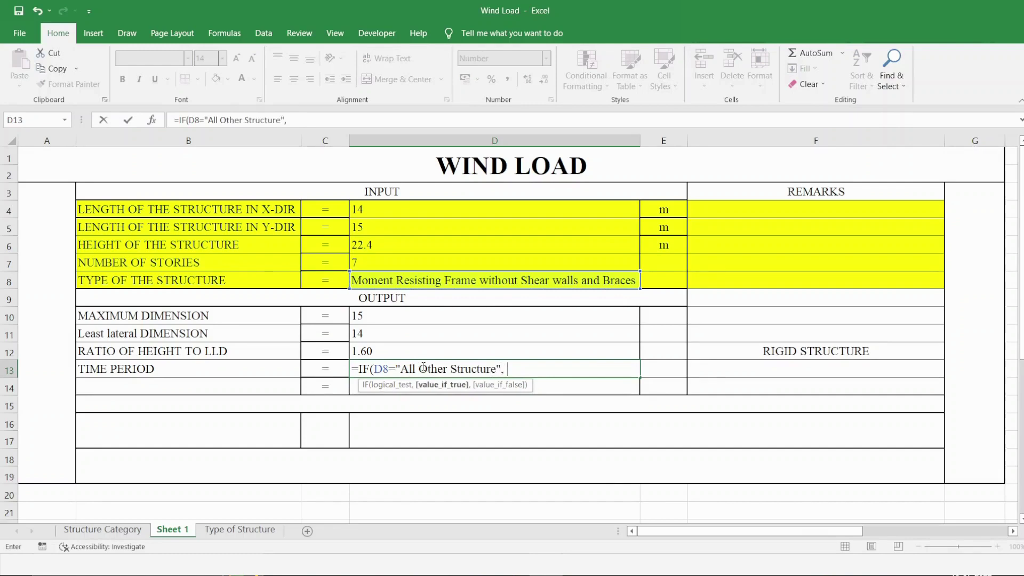
# Step: Add ((0.09*D6/sqrt(D10))) as the value-if-true of the time period formula in D13
pyautogui.write('0')
pyautogui.press('BackSpace')
pyautogui.press('BackSpace')
pyautogui.write('((0.09*')
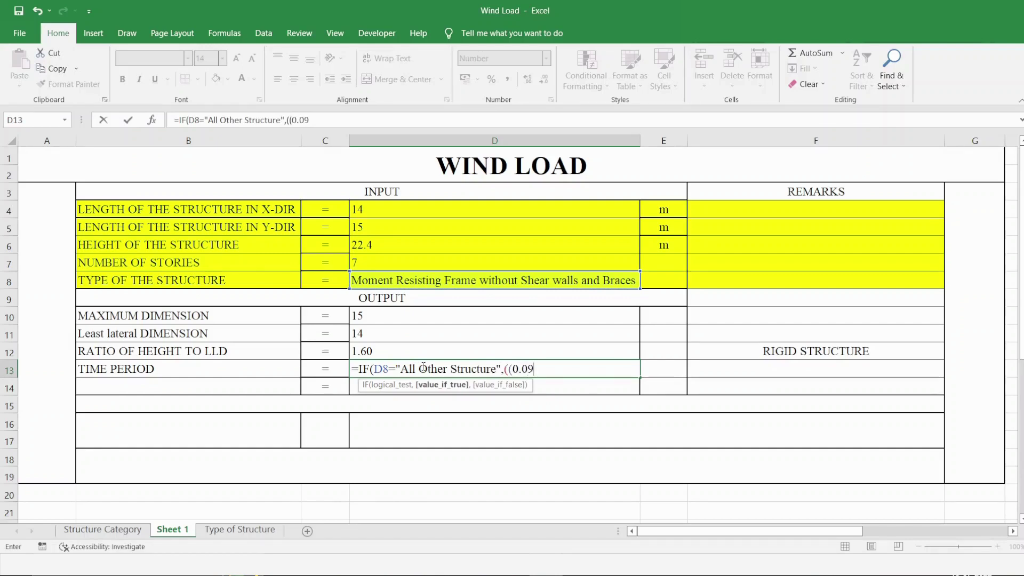
pyautogui.click(407, 244)
pyautogui.write('/')
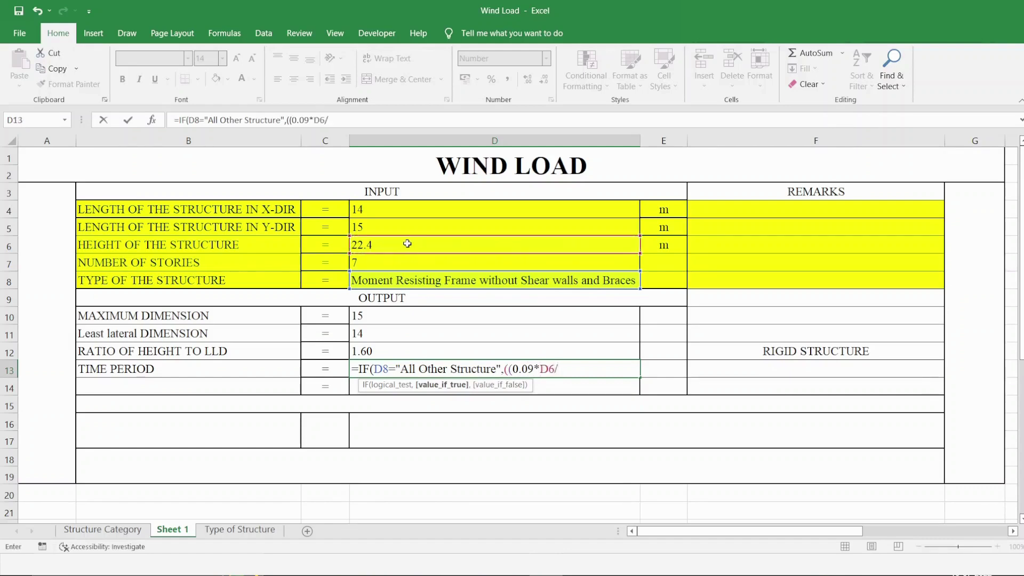
pyautogui.write('s')
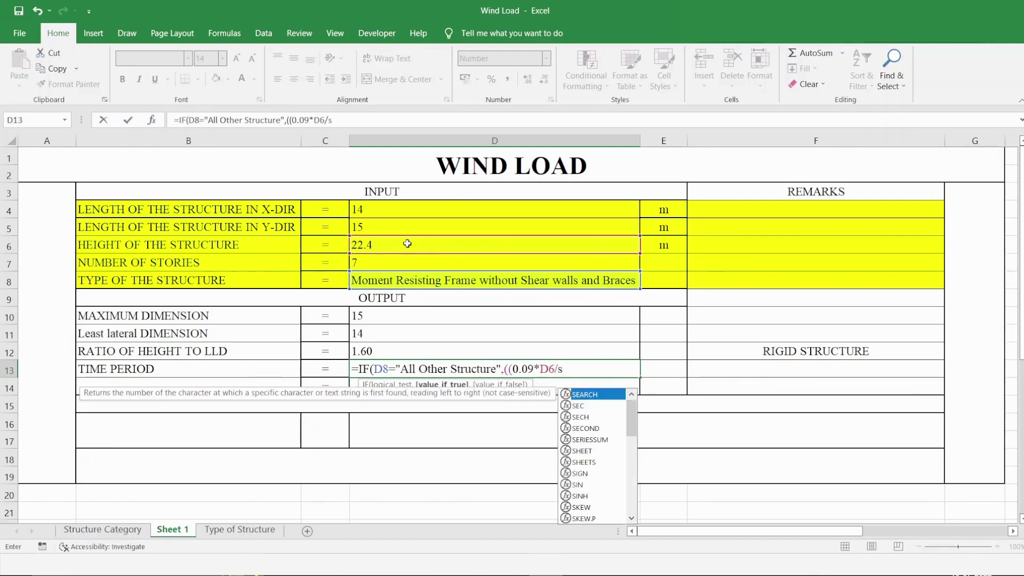
pyautogui.write('qrt(')
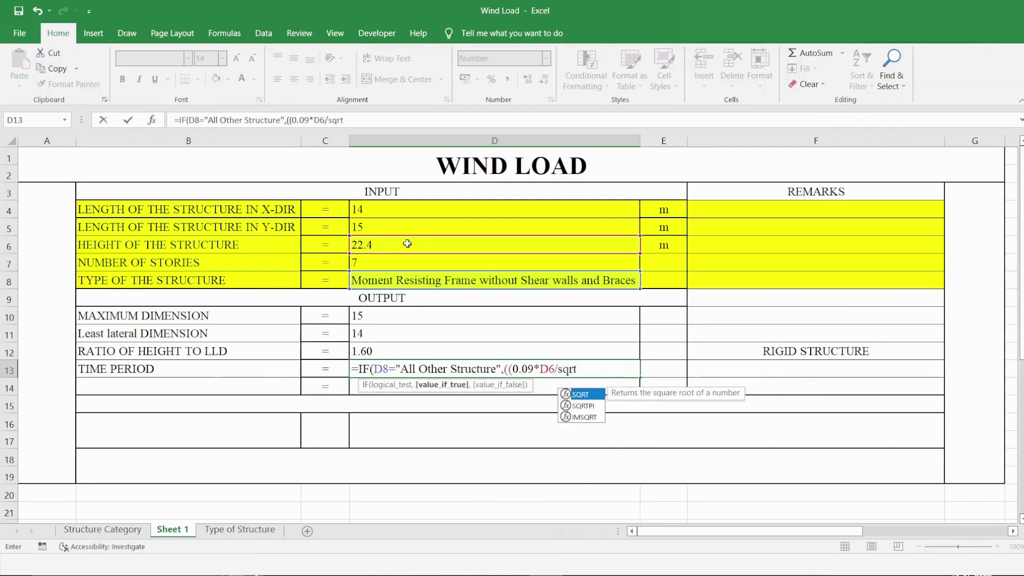
pyautogui.click(389, 312)
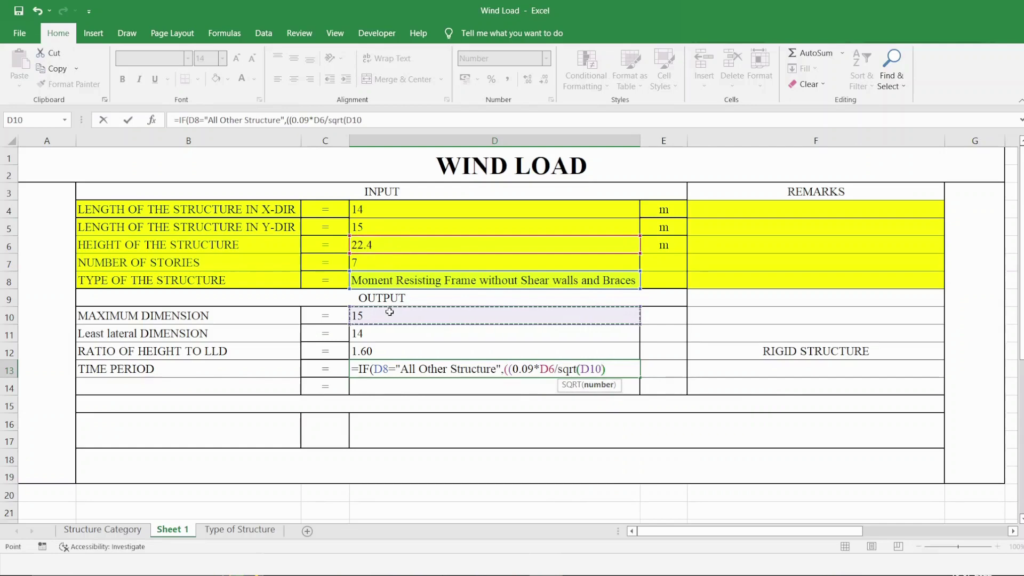
pyautogui.write(')))')
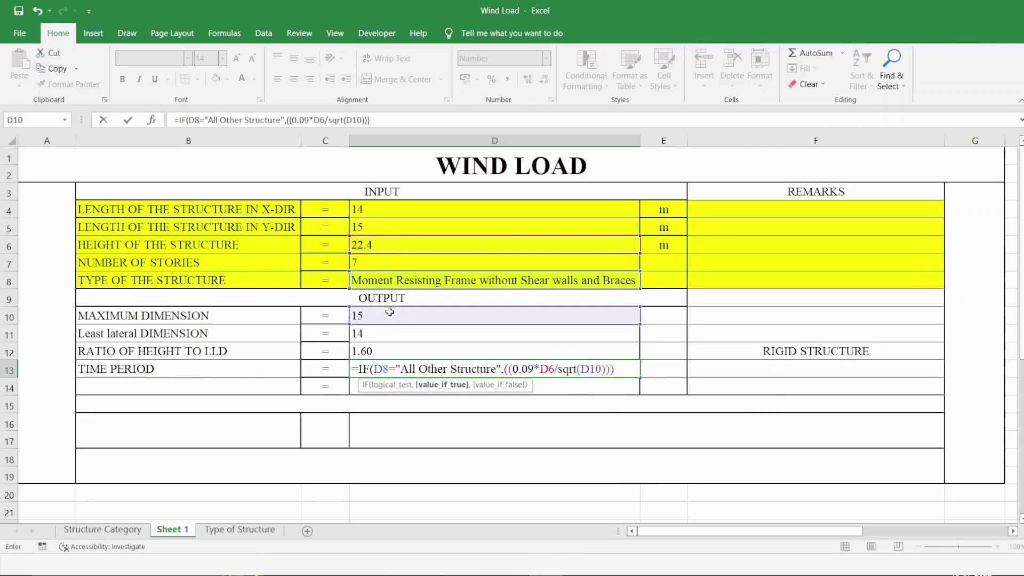
# Step: Complete the time period formula in D13 with 0.1*D7 as the value-if-false
pyautogui.write(',0.')
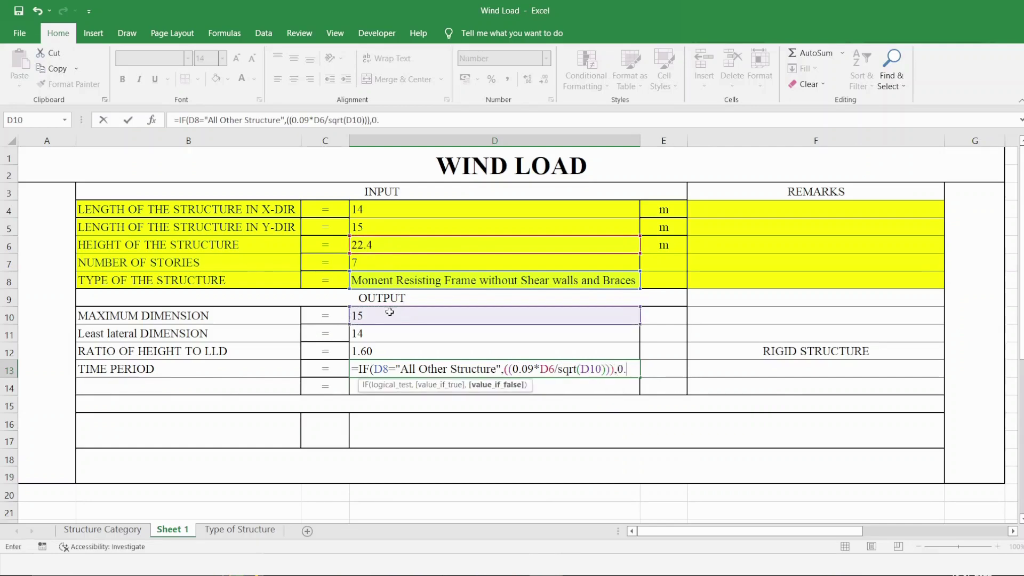
pyautogui.write('1*')
pyautogui.click(400, 260)
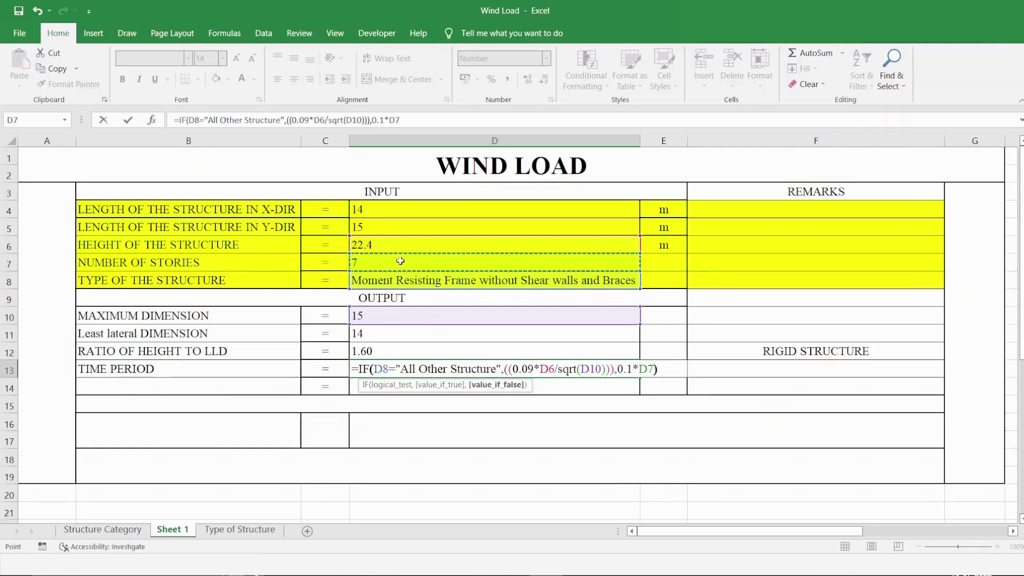
pyautogui.write(')')
pyautogui.press('Return')
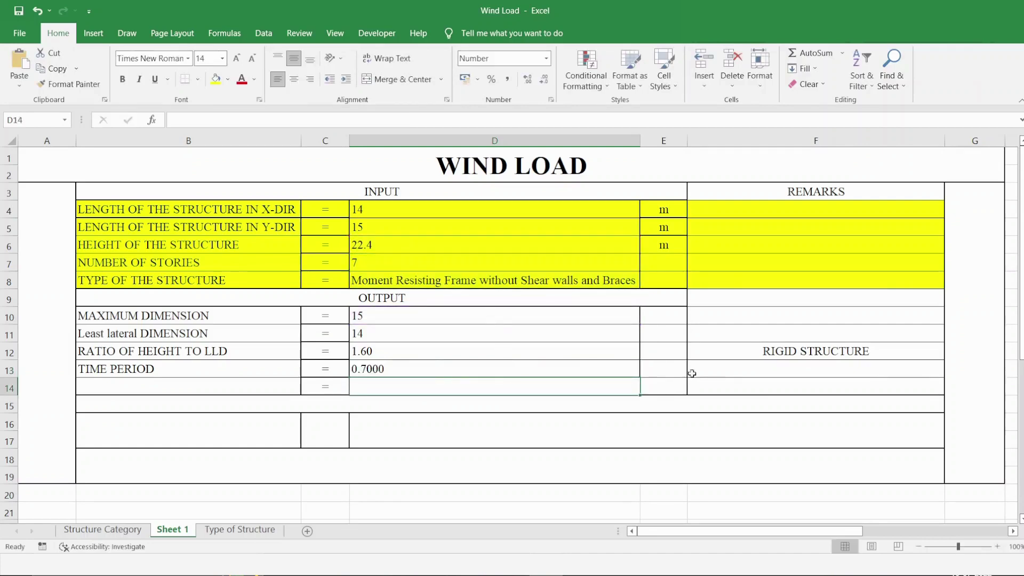
pyautogui.click(728, 372)
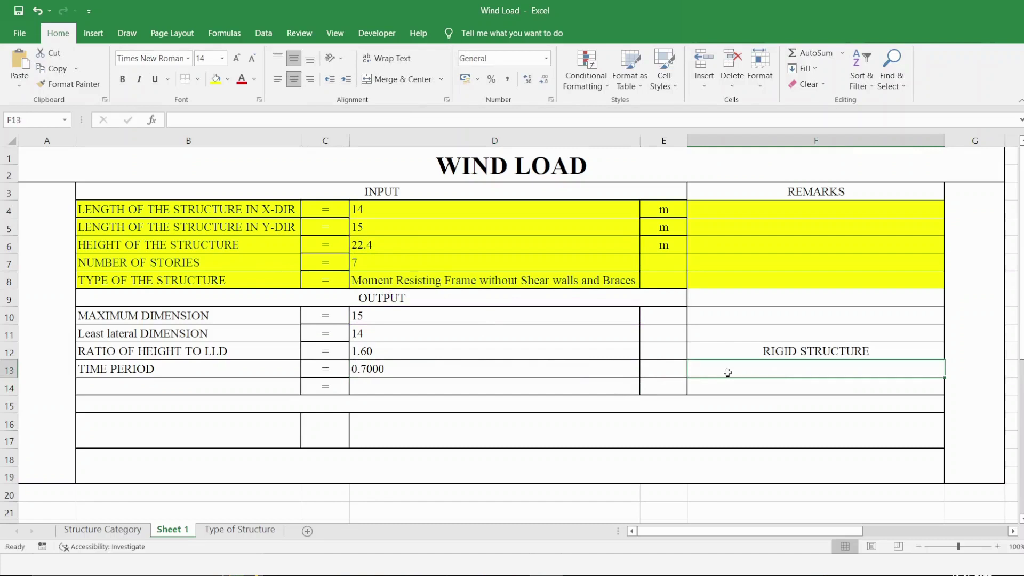
pyautogui.write('=')
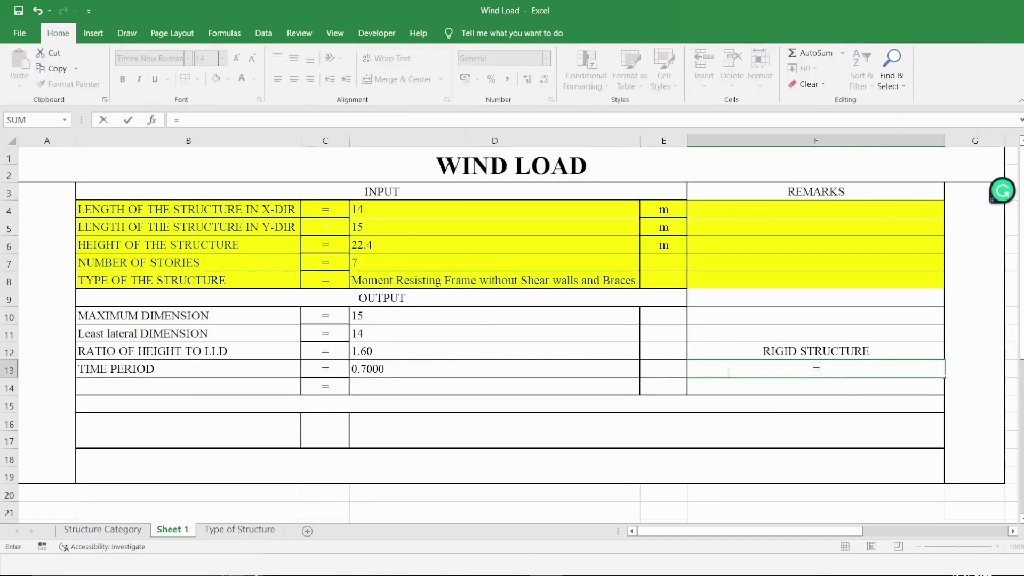
pyautogui.click(531, 364)
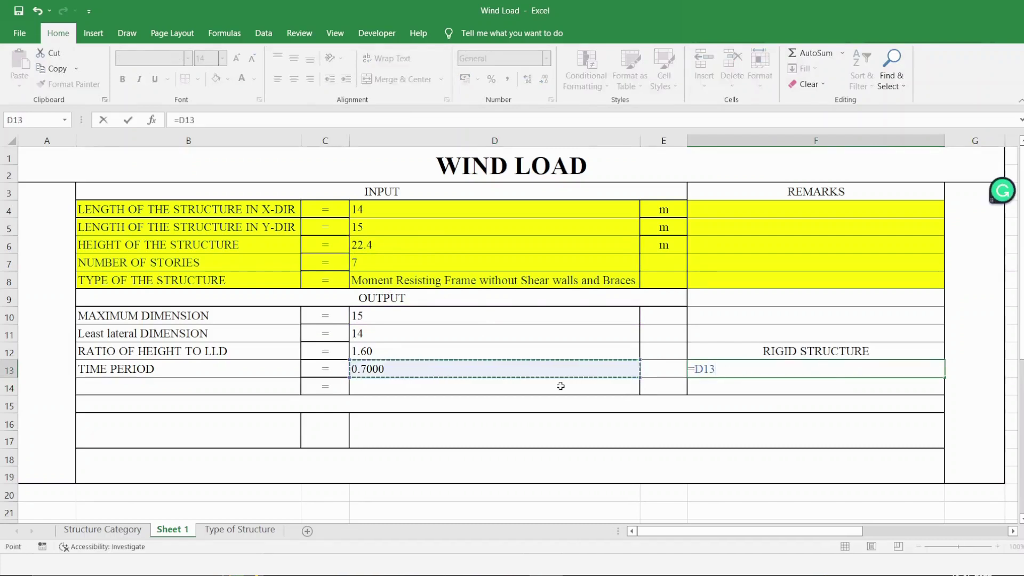
pyautogui.press('Escape')
pyautogui.click(540, 369)
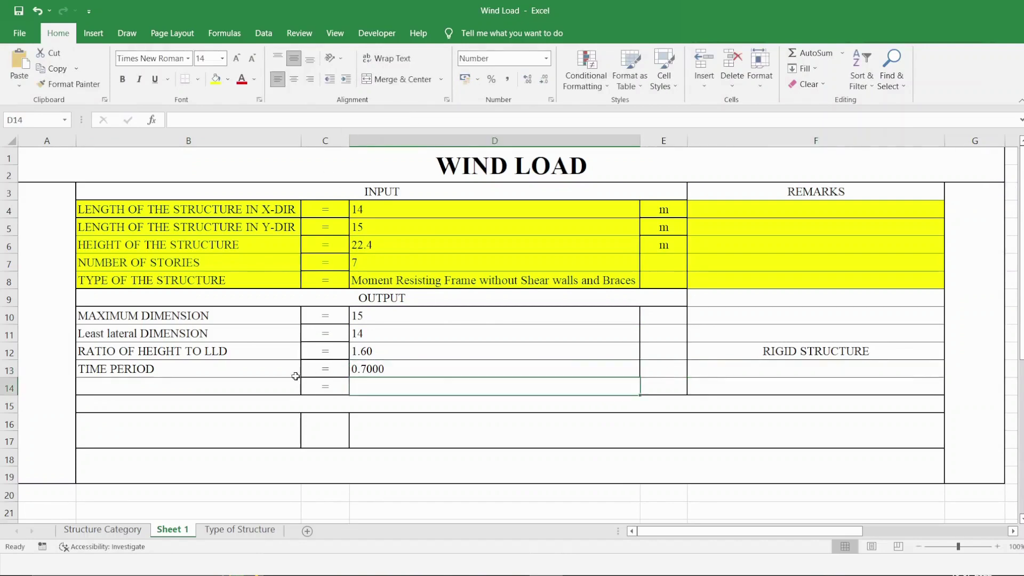
# Step: Enter the label "frequency" in B14 as the fifth output row
pyautogui.click(262, 384)
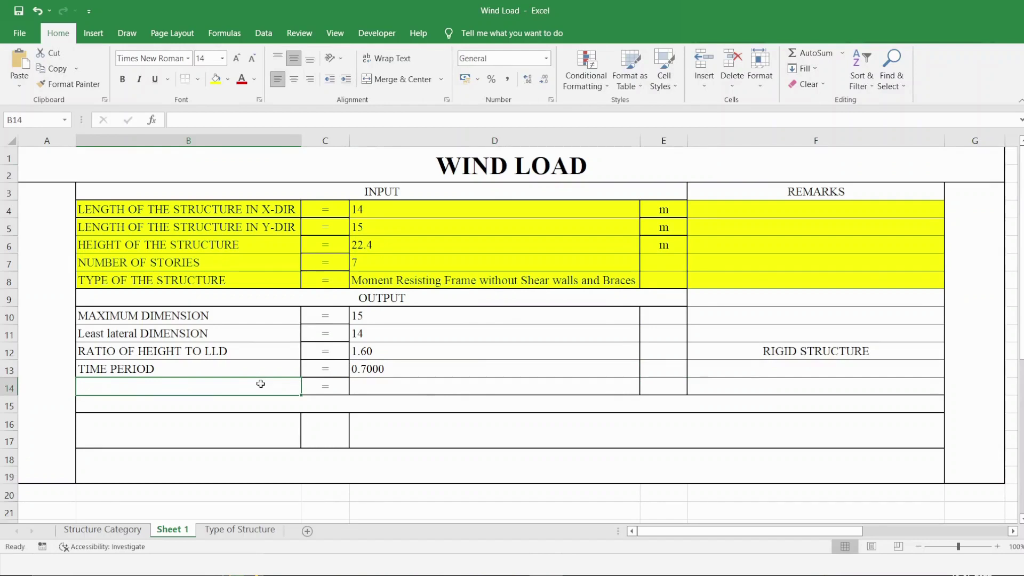
pyautogui.write('freq')
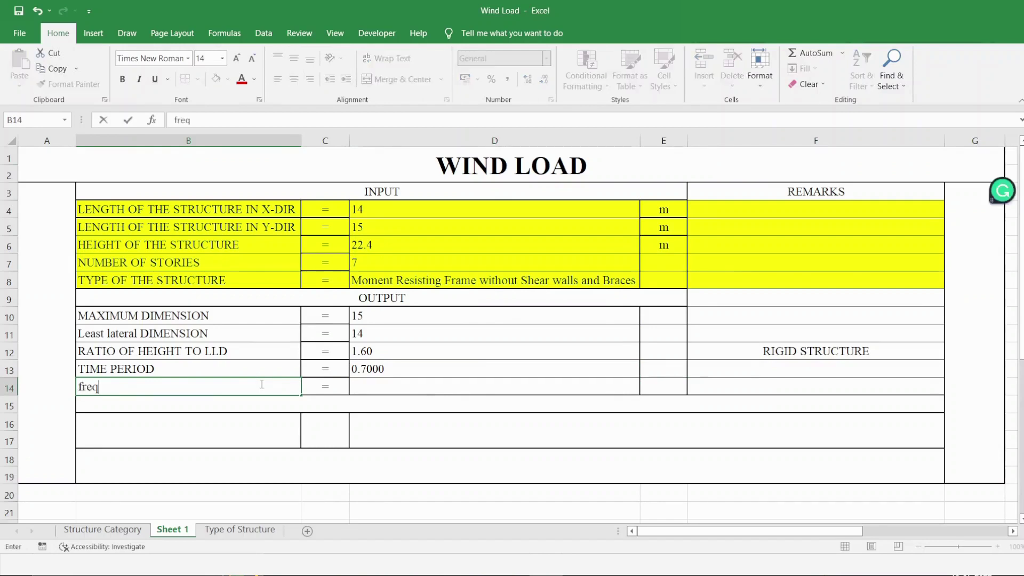
pyautogui.write('uncy')
pyautogui.click(105, 387)
pyautogui.write('ency')
# Step: Enter the formula =1/D13 in D14 to calculate the frequency from the time period
pyautogui.click(412, 385)
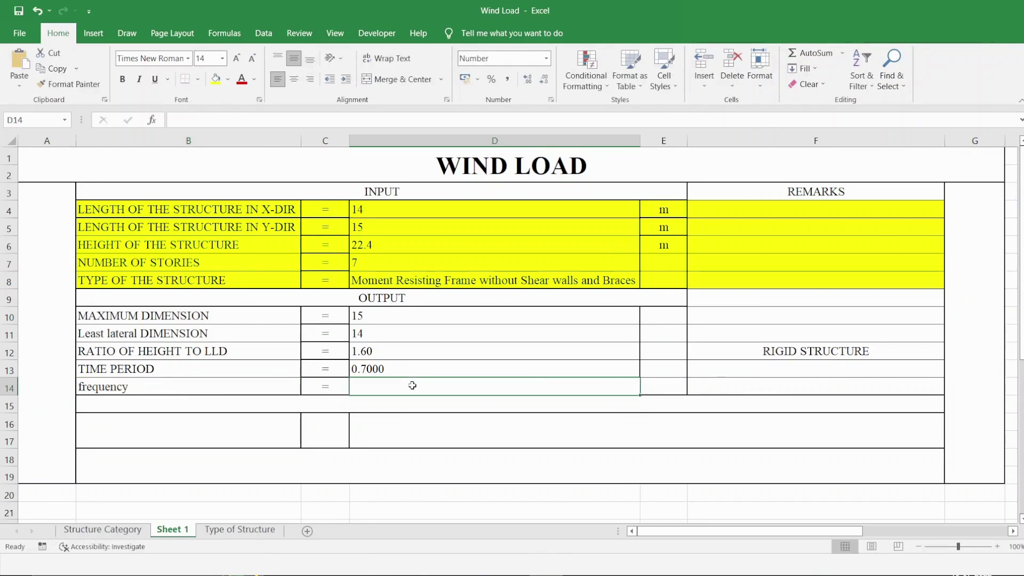
pyautogui.write('=')
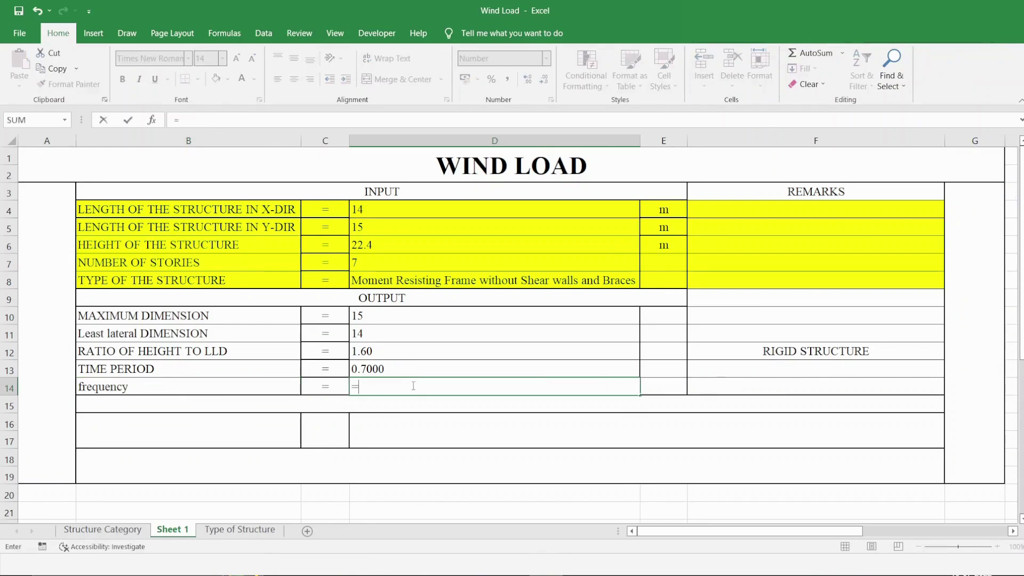
pyautogui.write('1/')
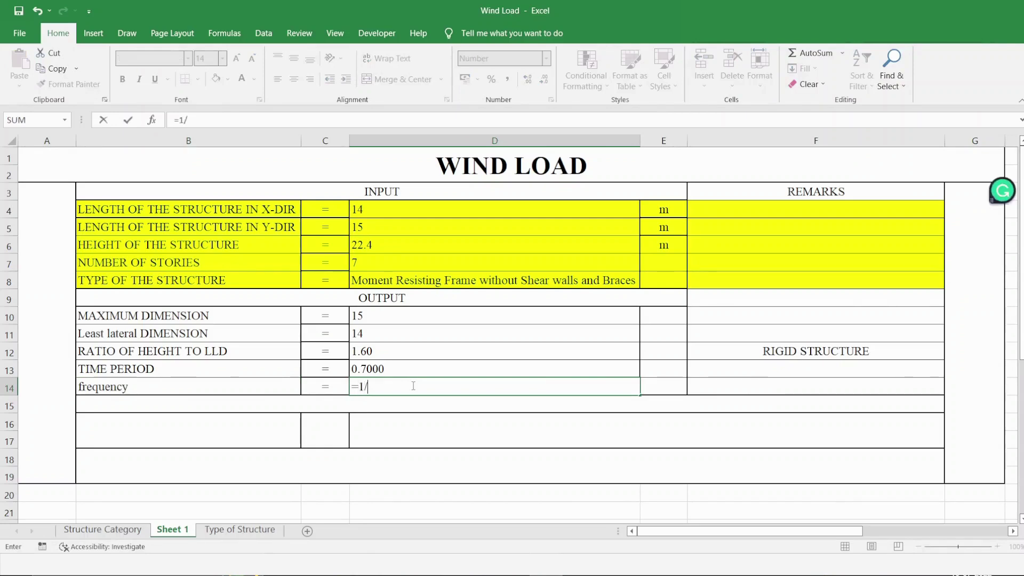
pyautogui.click(419, 369)
pyautogui.press('Return')
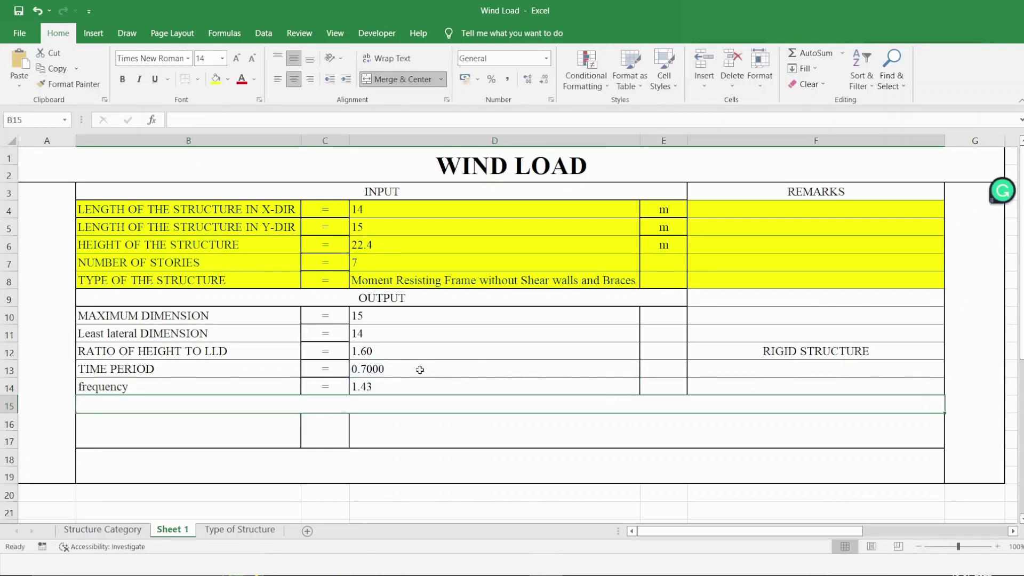
# Step: Start an IF formula in the frequency remarks cell F14 with the logical test D14<1
pyautogui.click(708, 385)
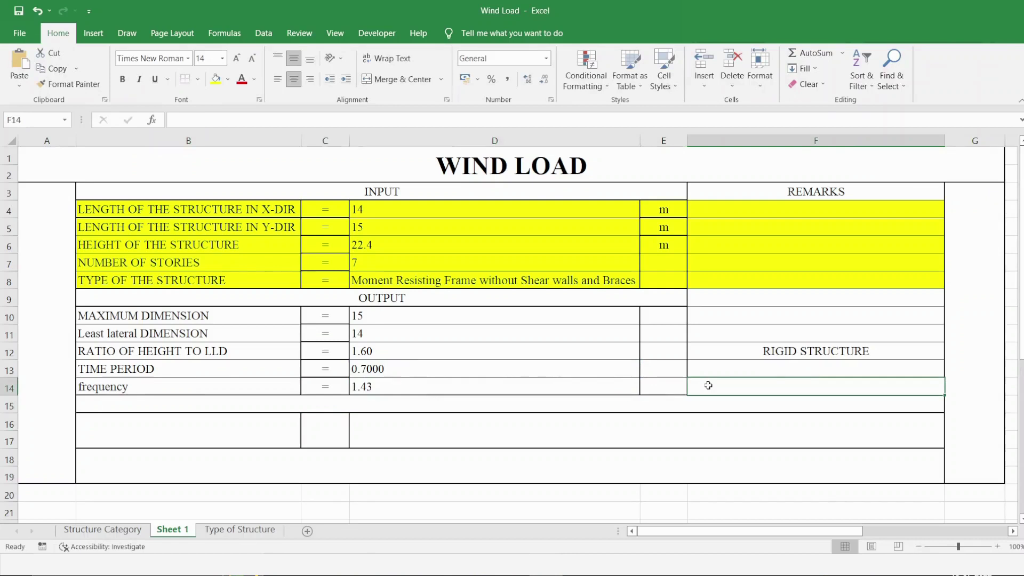
pyautogui.write('If')
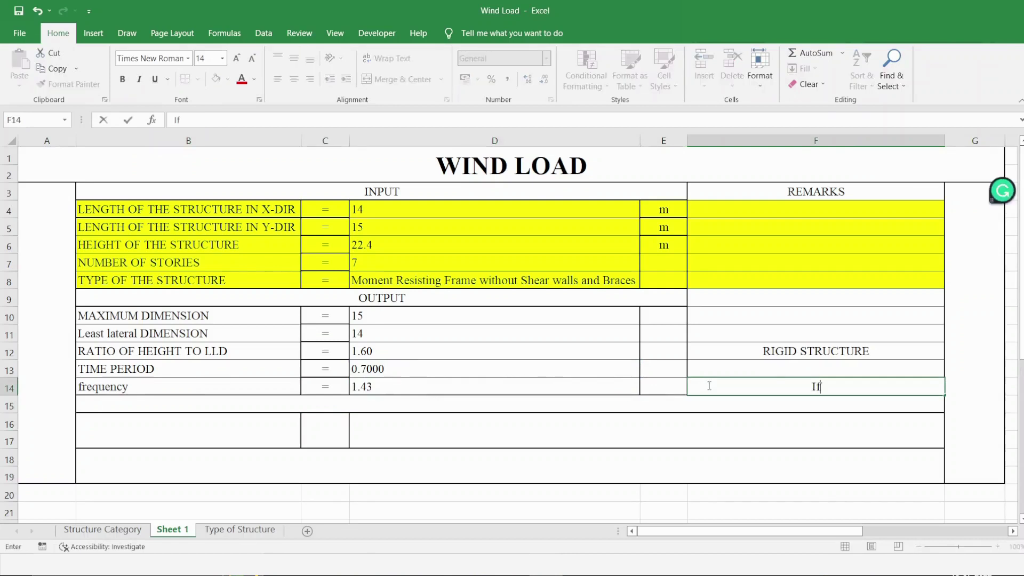
pyautogui.press('BackSpace')
pyautogui.press('BackSpace')
pyautogui.write('-')
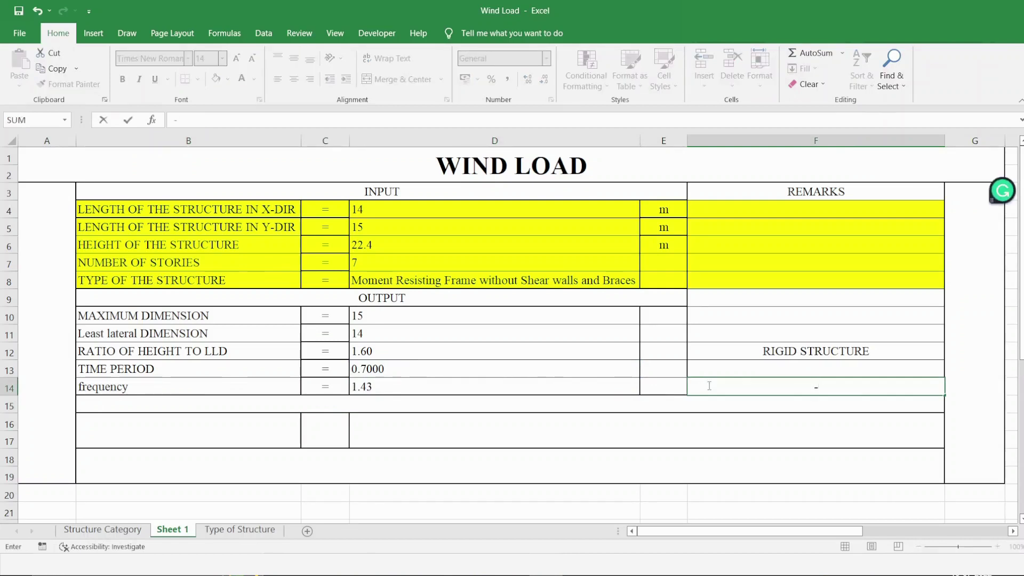
pyautogui.press('BackSpace')
pyautogui.write('=if')
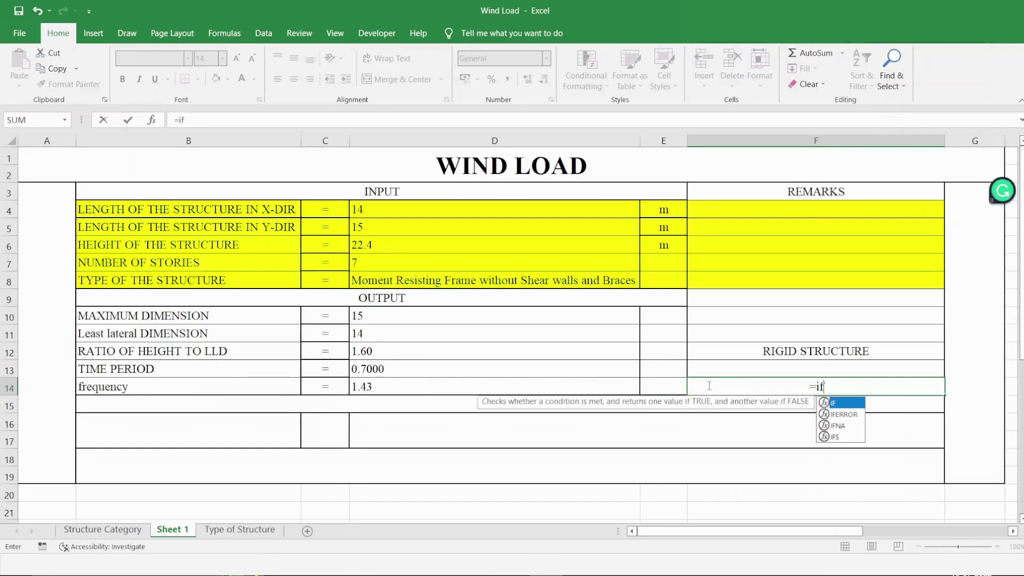
pyautogui.write('(')
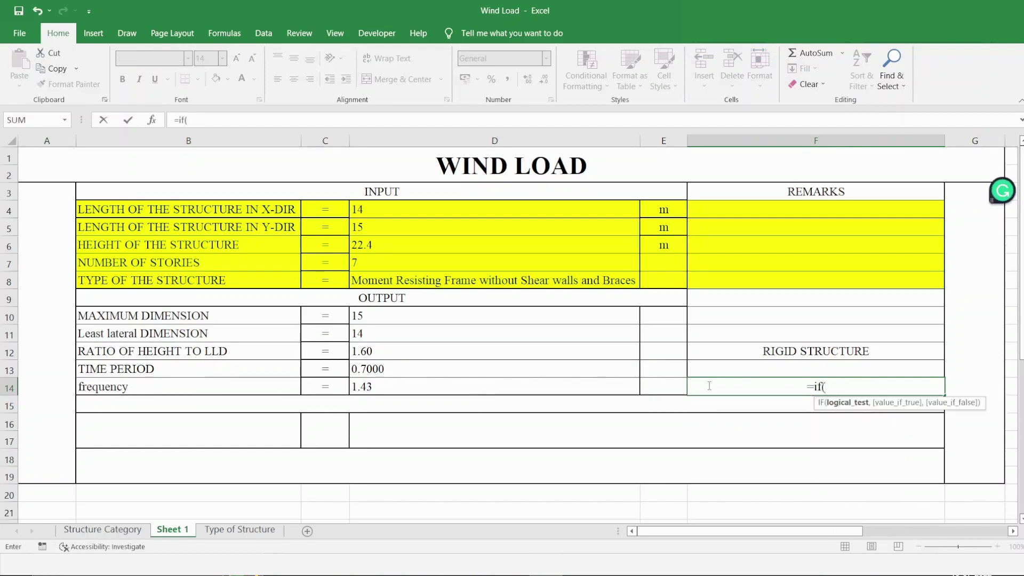
pyautogui.click(563, 384)
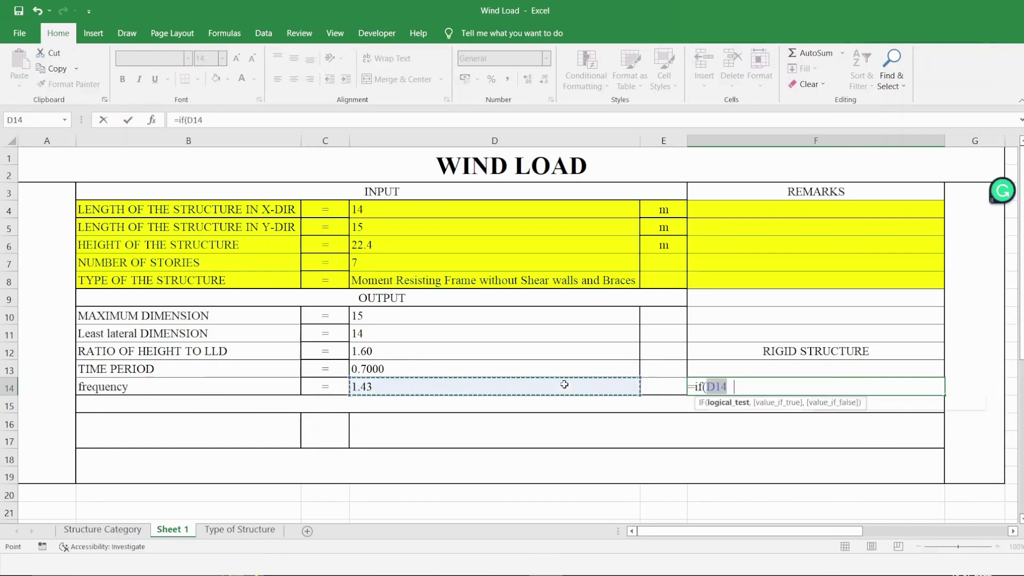
pyautogui.write('<')
pyautogui.press('End')
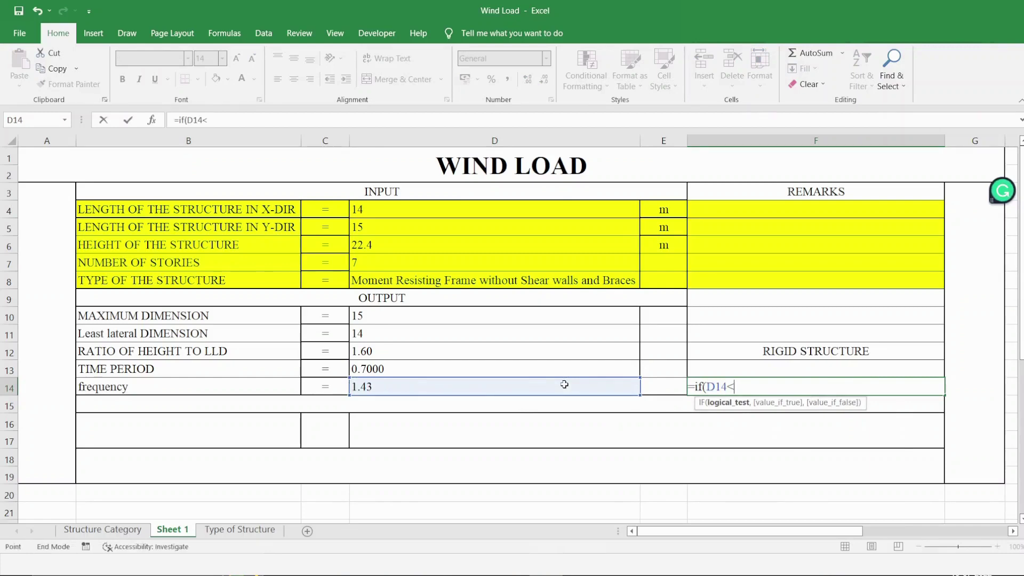
pyautogui.press('End')
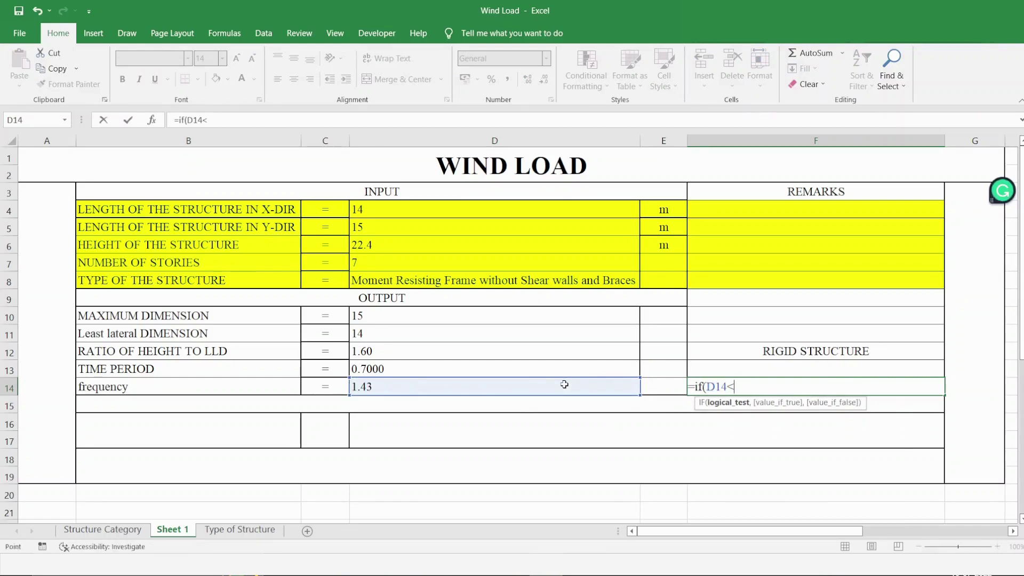
pyautogui.write('1,')
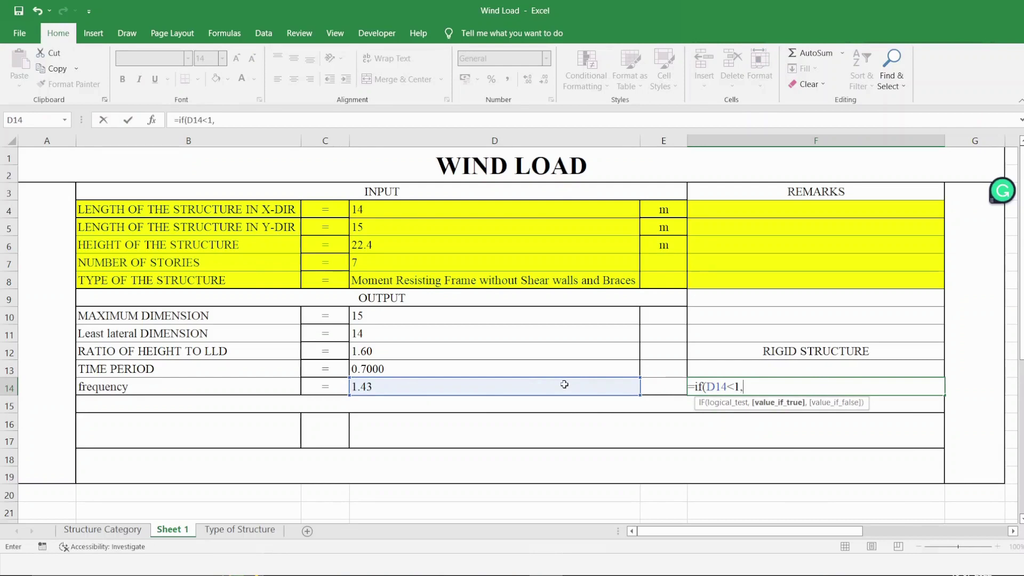
# Step: Complete the F14 formula with "Dynamically wind sensitive structure" as the value-if-true and "RIGID STRUCTURE" as the value-if-false
pyautogui.write('"Dynamically ')
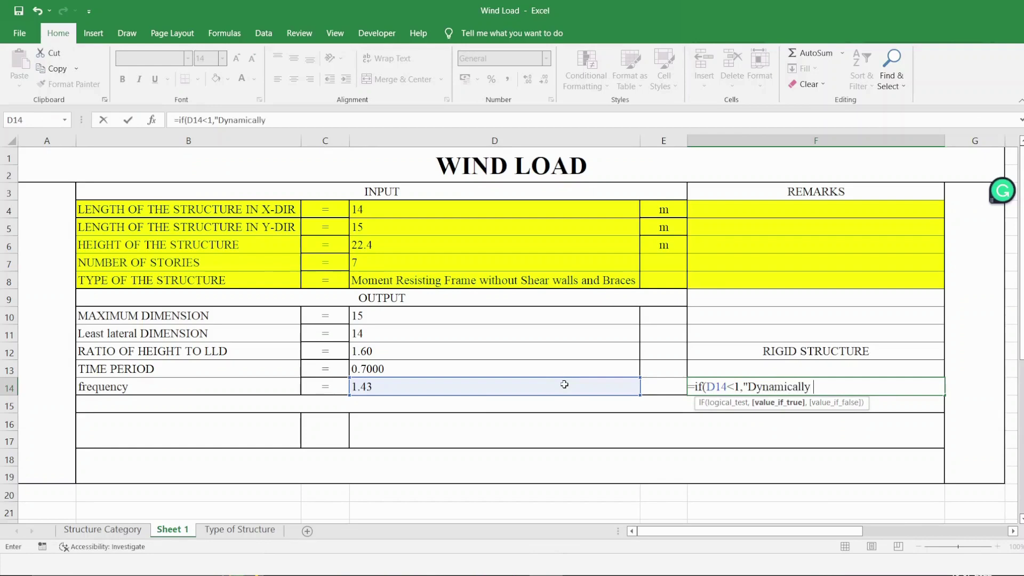
pyautogui.write('wind sen sitive s')
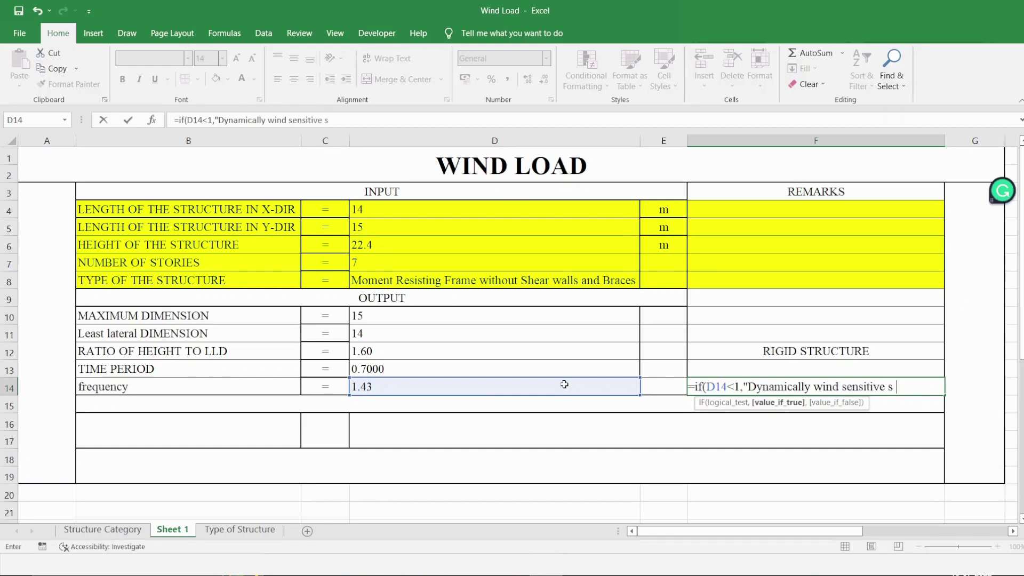
pyautogui.write('tructure","')
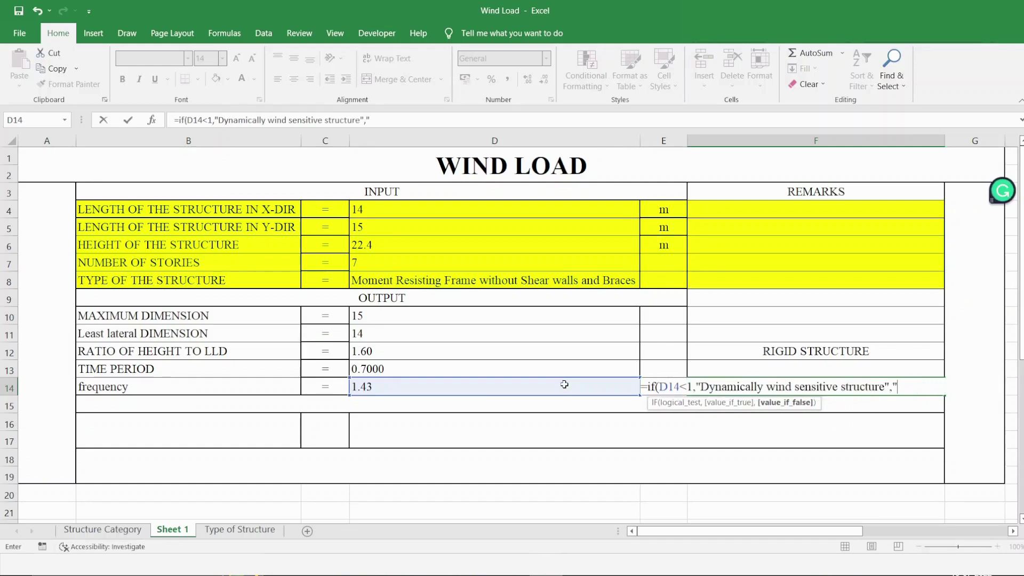
pyautogui.write('RIGID STRUCTURE')
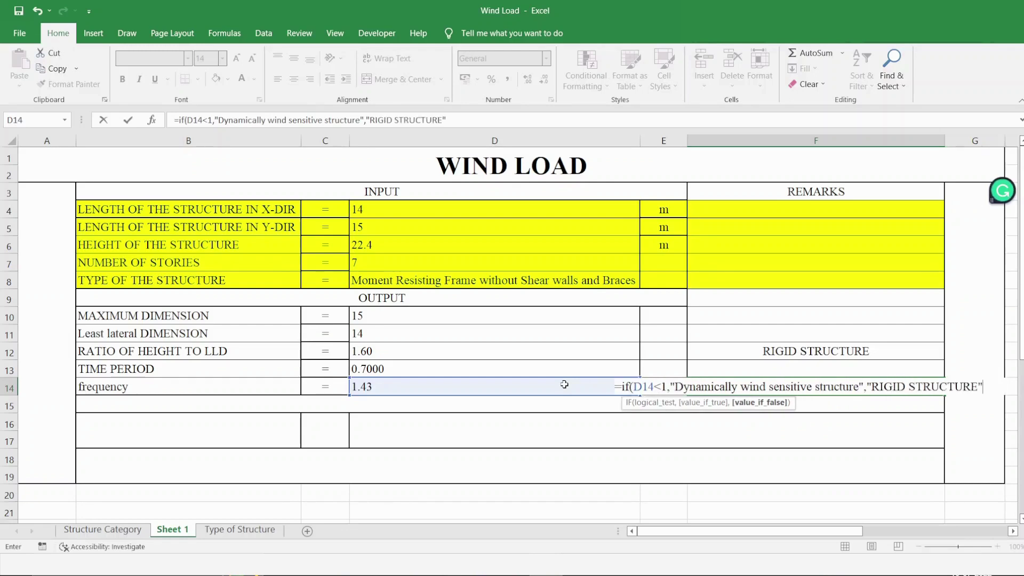
pyautogui.press('Return')
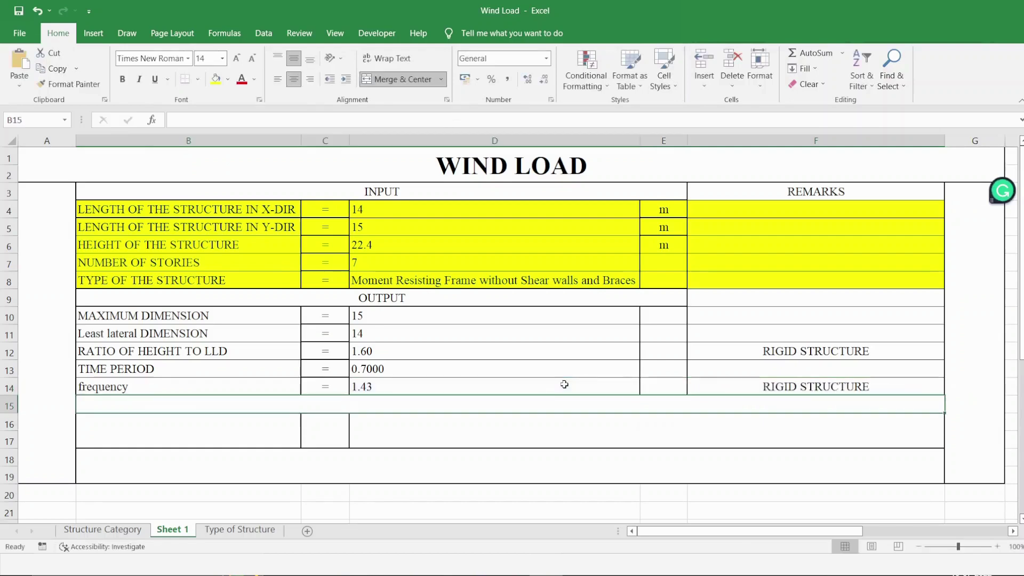
# Step: Enter the label "Type of Structure" in B16 and an equals sign in C16
pyautogui.click(275, 429)
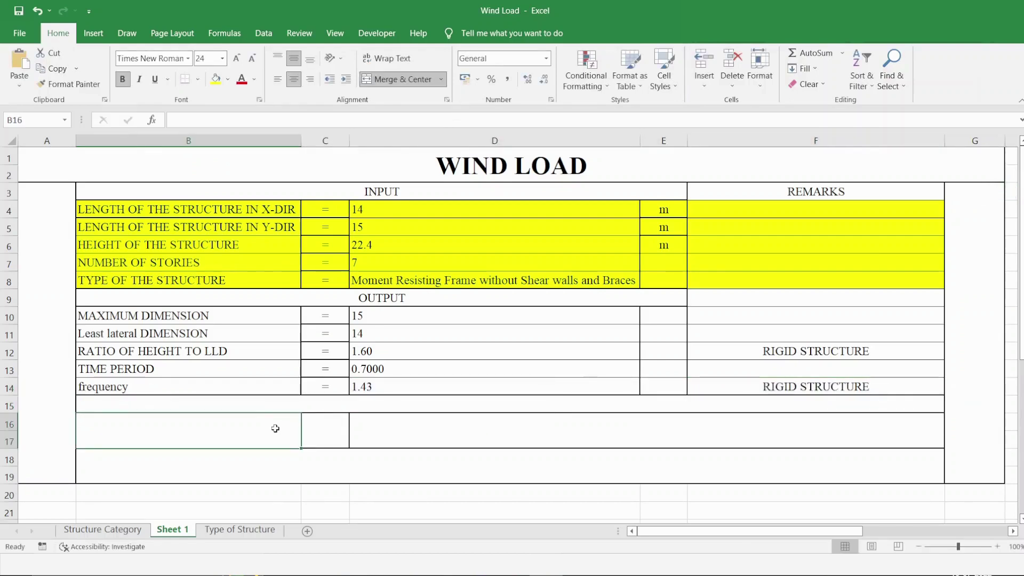
pyautogui.write('TYPE')
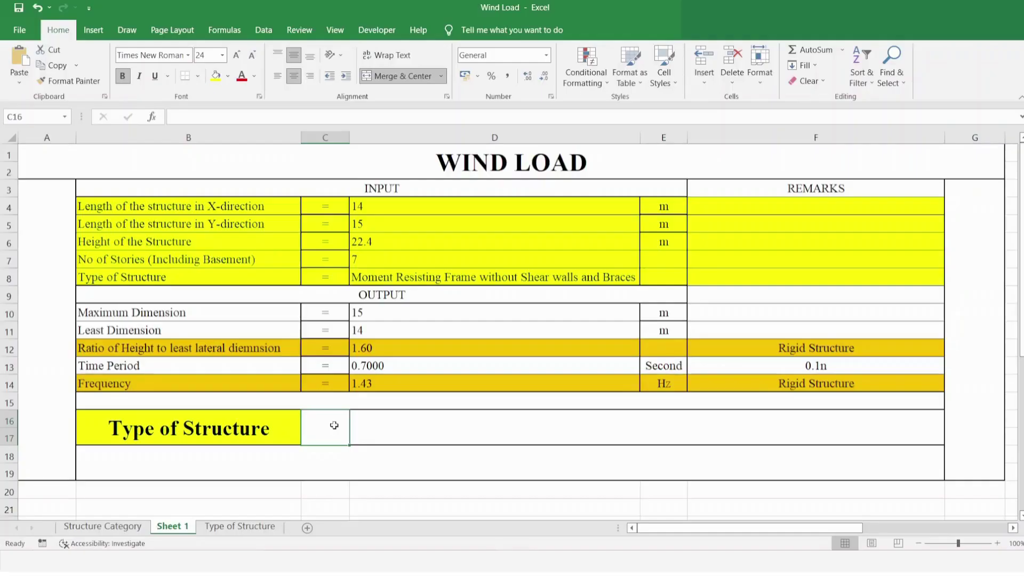
pyautogui.write('=')
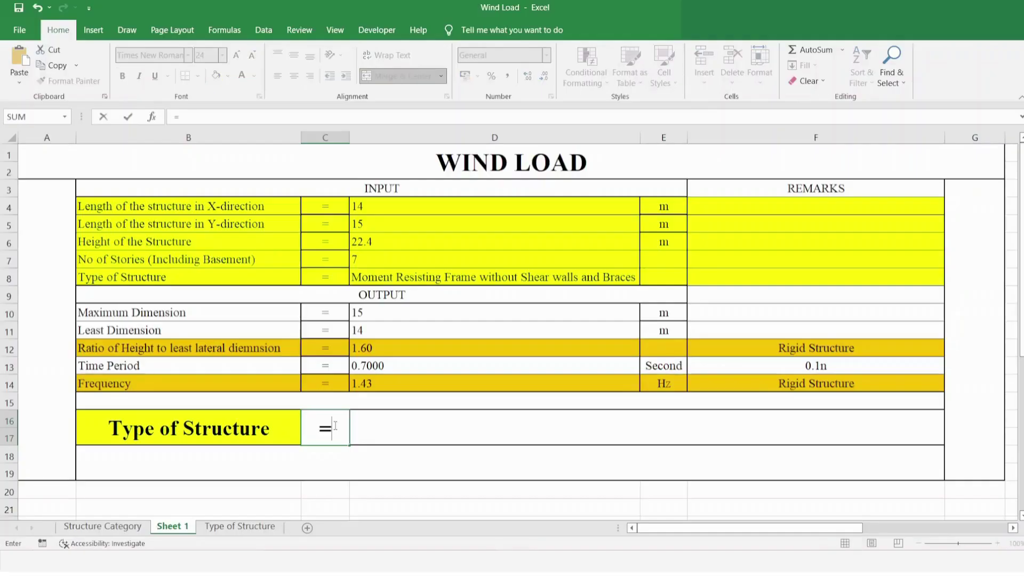
pyautogui.press('Tab')
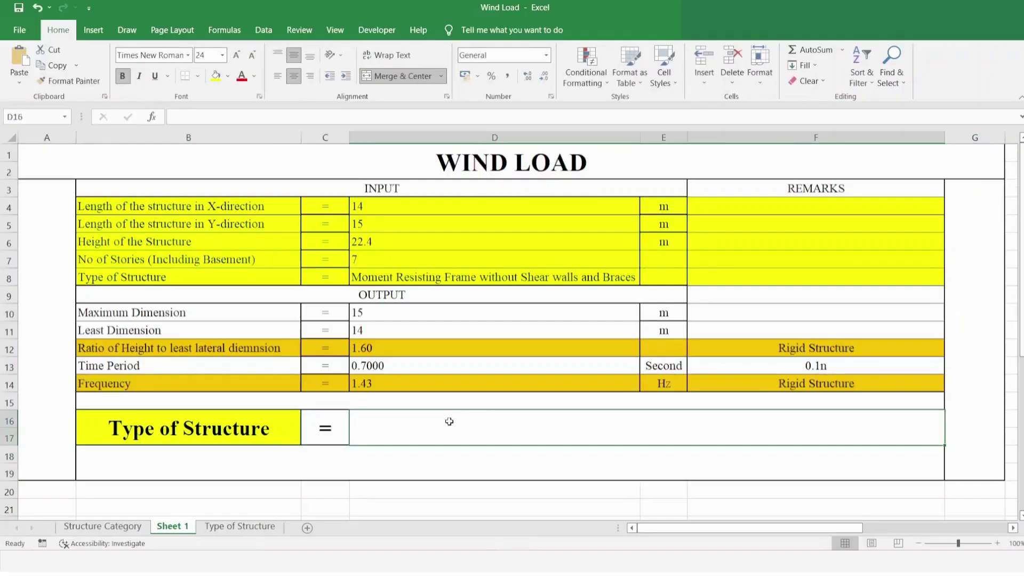
# Step: Start an IF formula in D16 with an OR test whose first condition is F12="Dynamically Wind Sensitive Structure"
pyautogui.write('=')
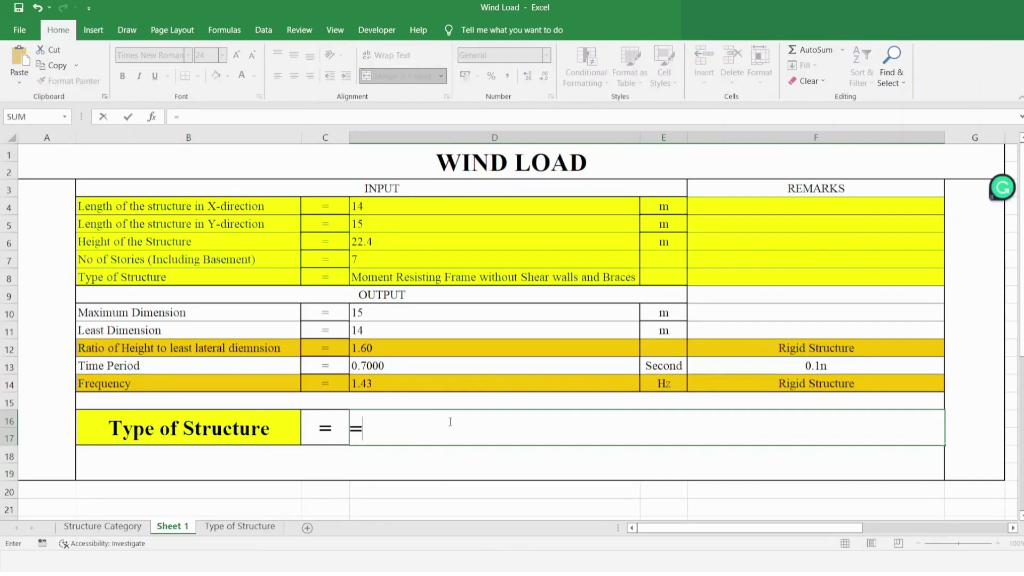
pyautogui.write('if')
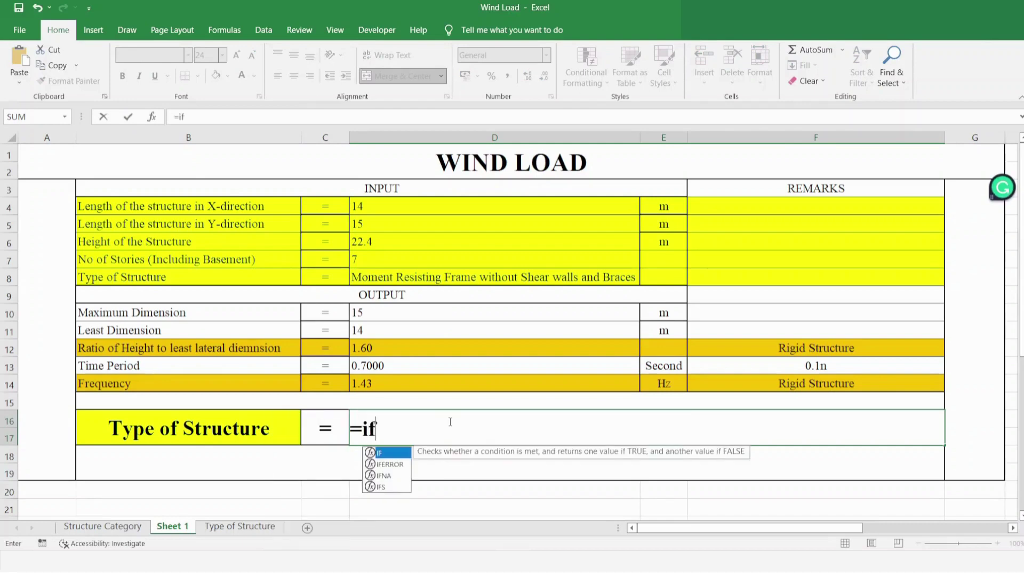
pyautogui.write('(')
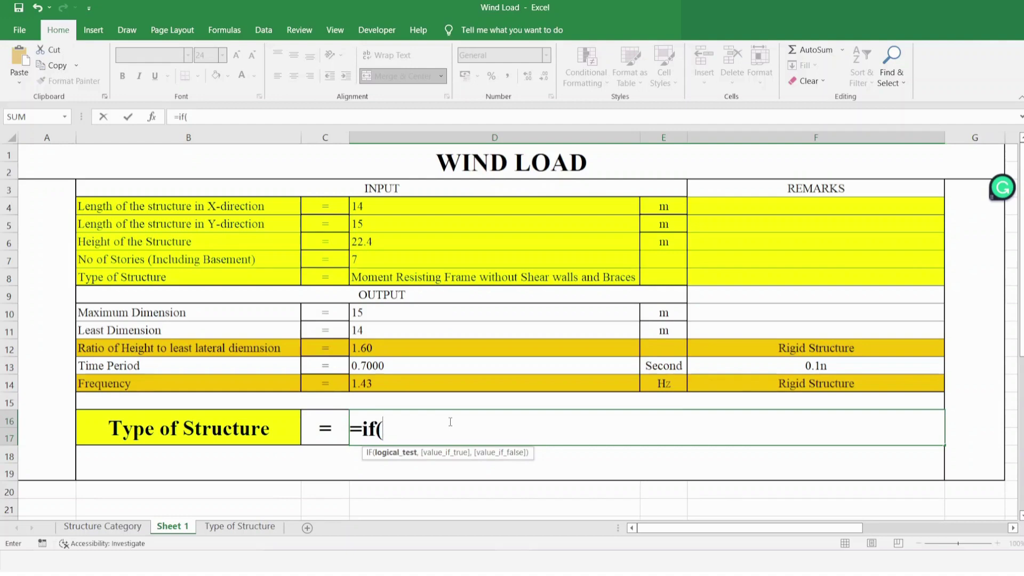
pyautogui.write('or')
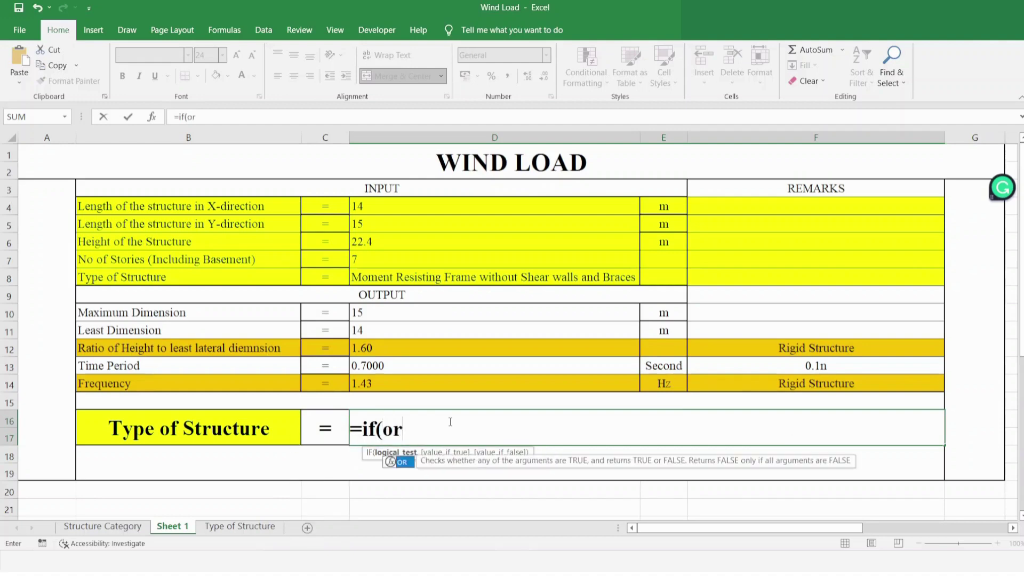
pyautogui.write('(')
pyautogui.click(721, 350)
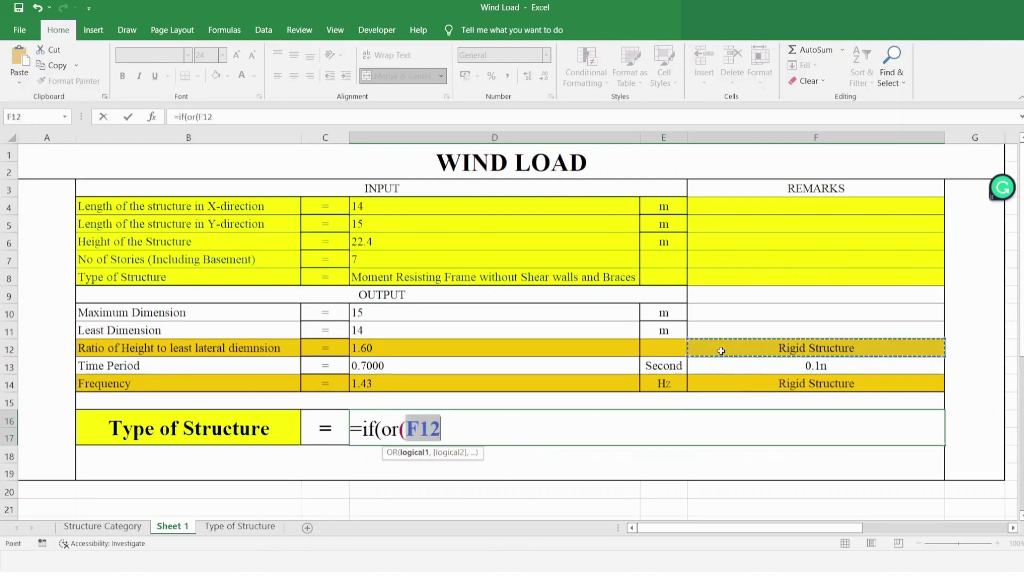
pyautogui.write('="')
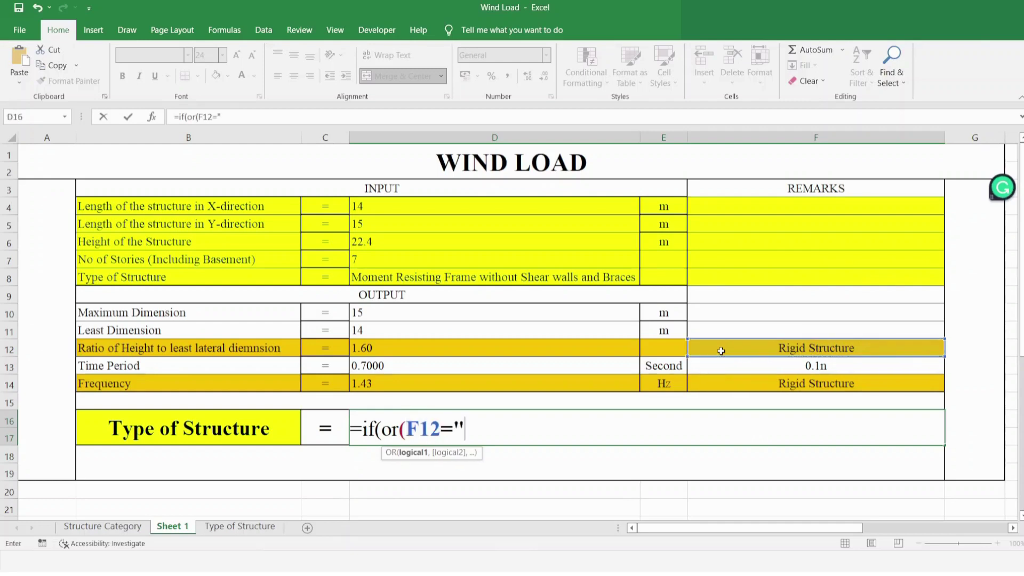
pyautogui.write('Dynami')
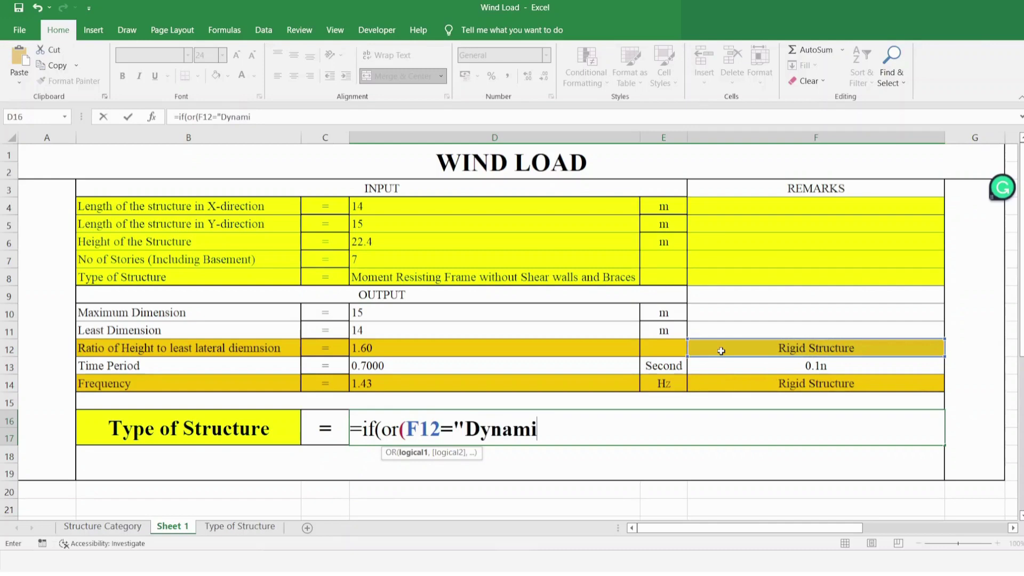
pyautogui.write('v')
pyautogui.press('BackSpace')
pyautogui.write('cally Wi')
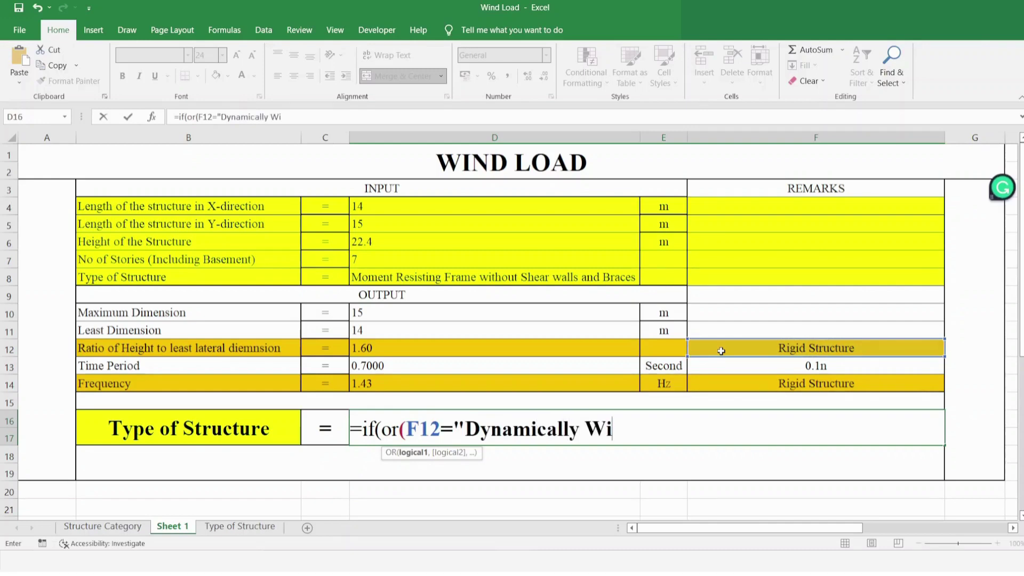
pyautogui.write('nd Sen')
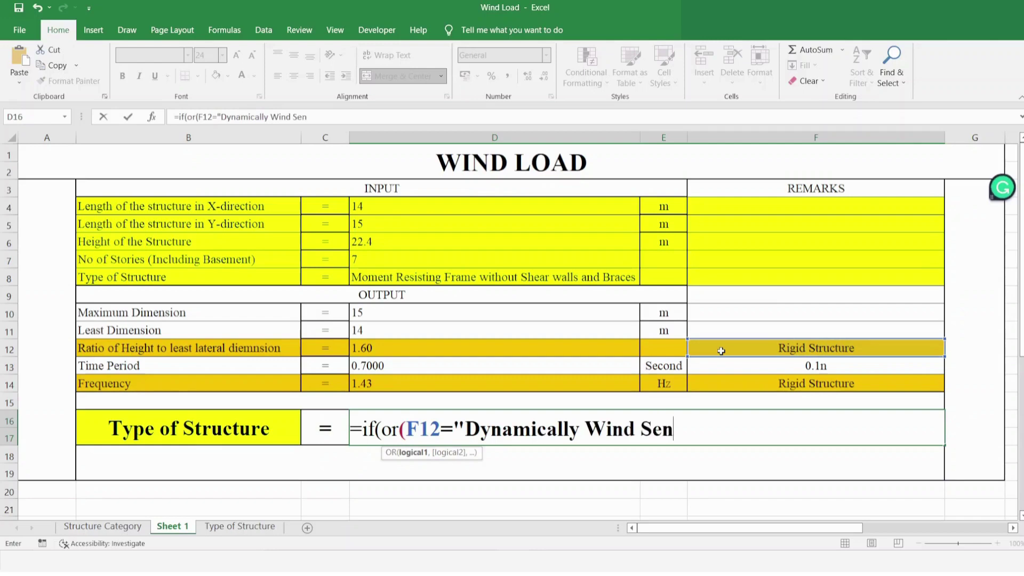
pyautogui.write('sitive S ')
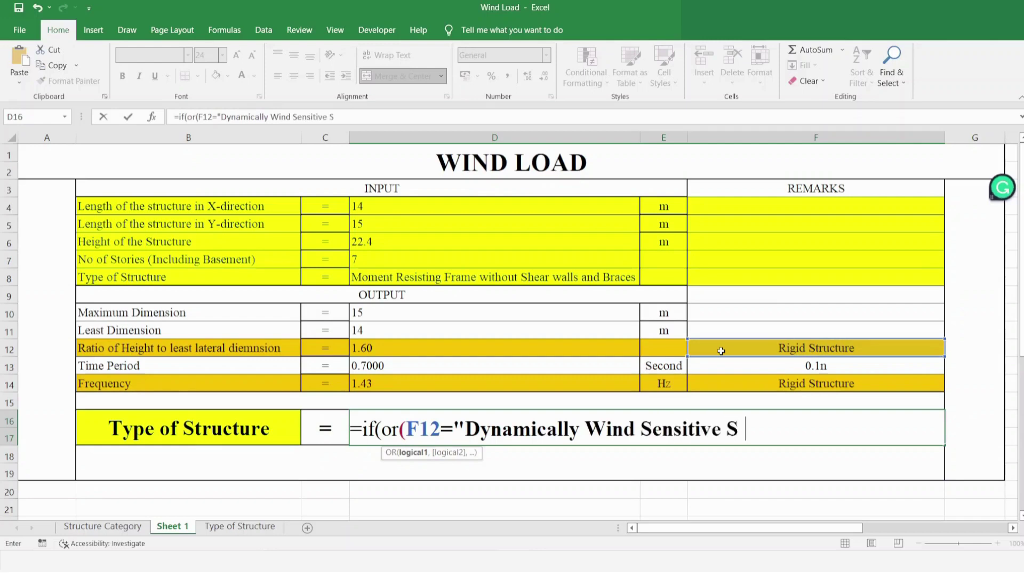
pyautogui.write('tructure')
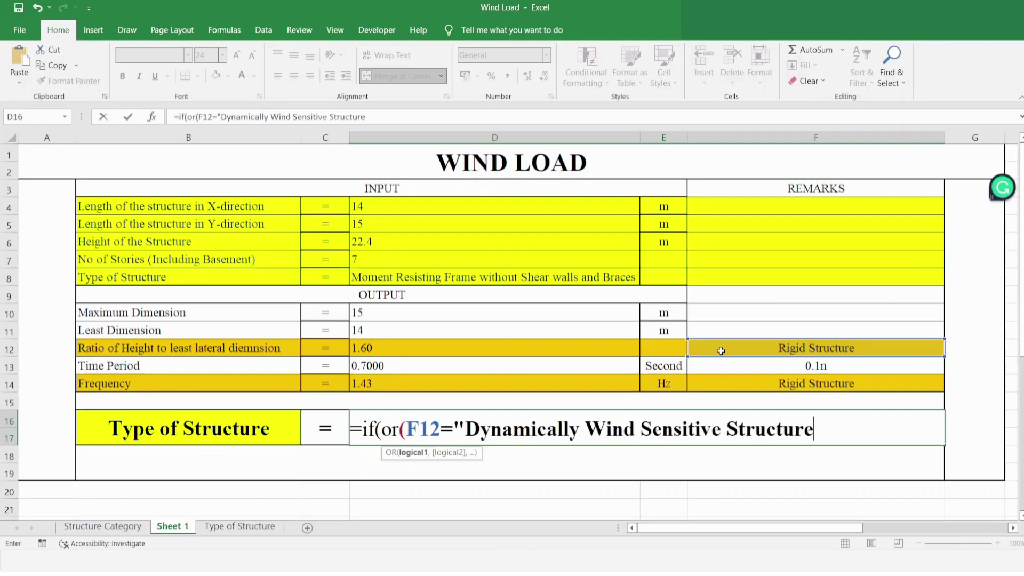
pyautogui.write('",')
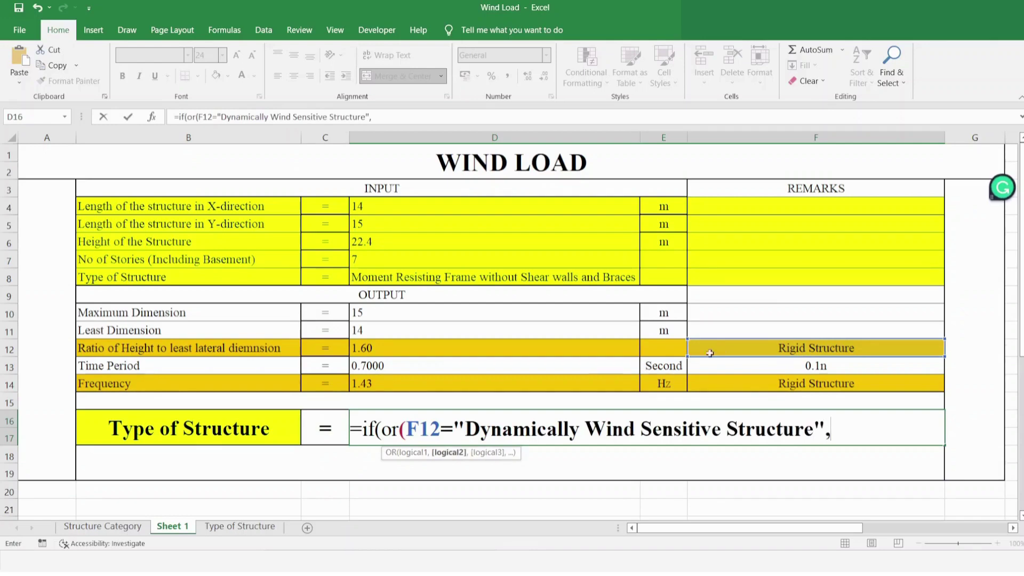
# Step: Add F14="Dynamically Wind Sensitive Structure" as the second OR condition in D16, reusing the first condition's text, and close the OR test
pyautogui.moveTo(453, 423); pyautogui.dragTo(821, 417)
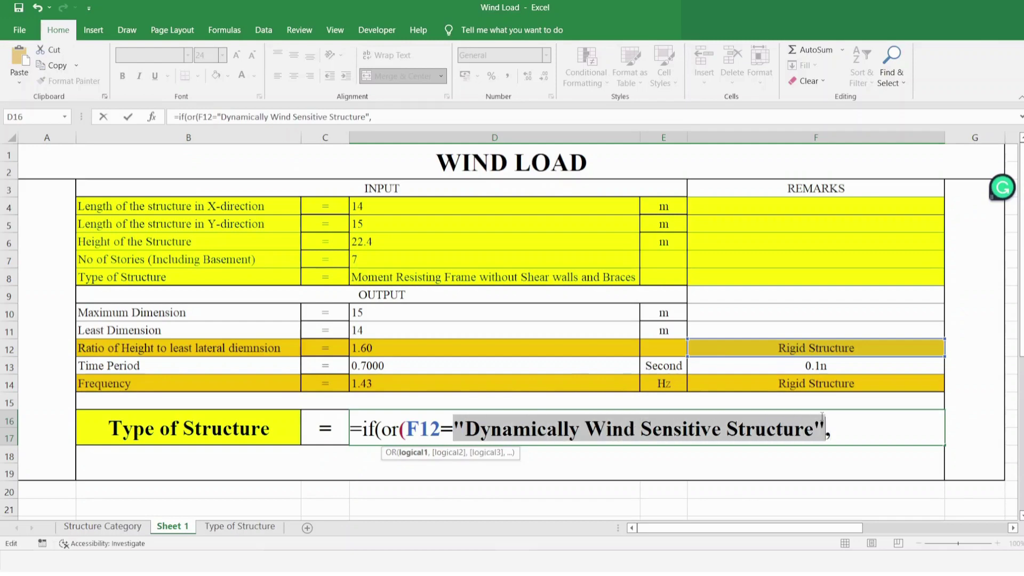
pyautogui.click(850, 425)
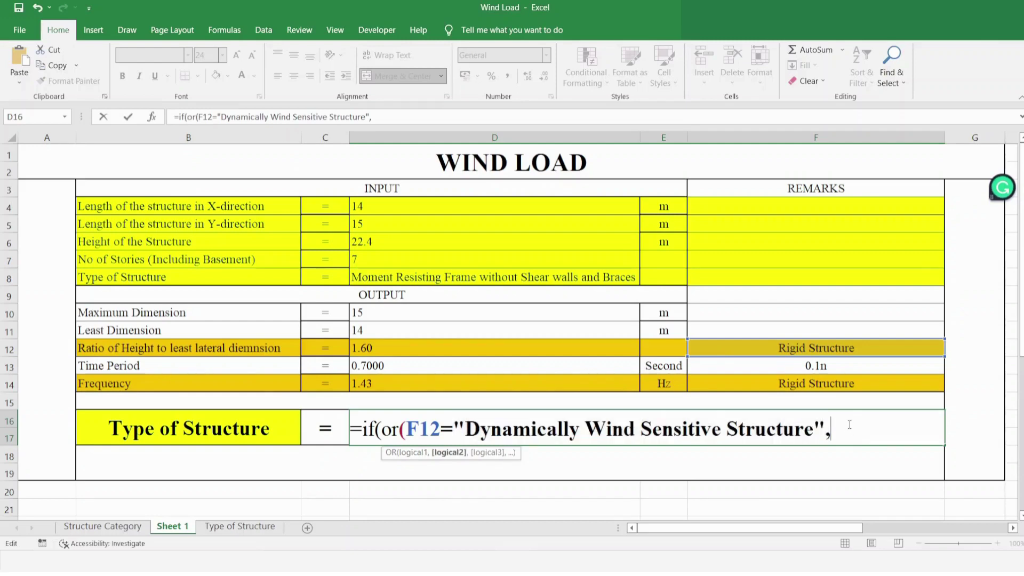
pyautogui.click(823, 379)
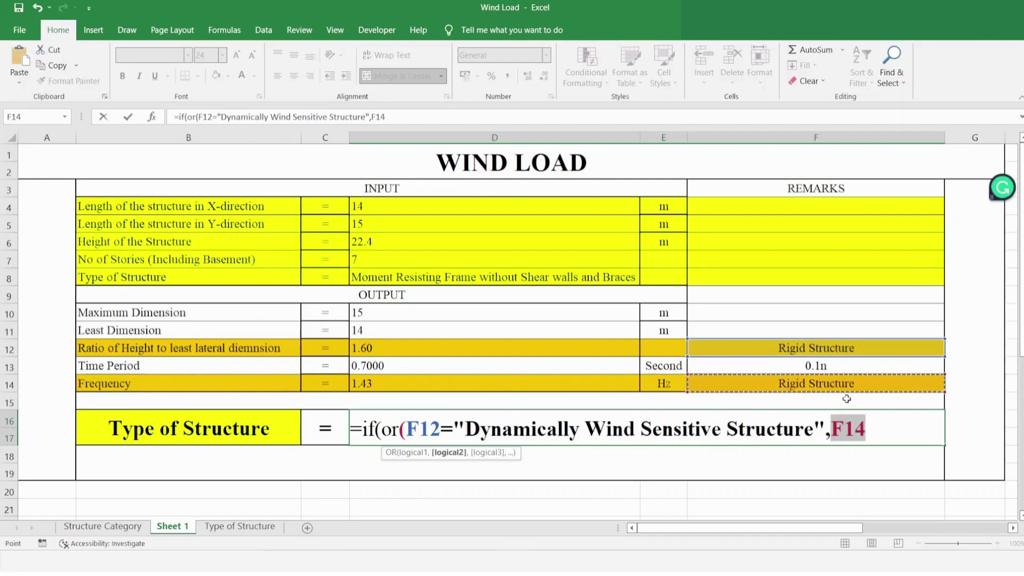
pyautogui.write('=')
pyautogui.hotkey('ctrl', 'v')
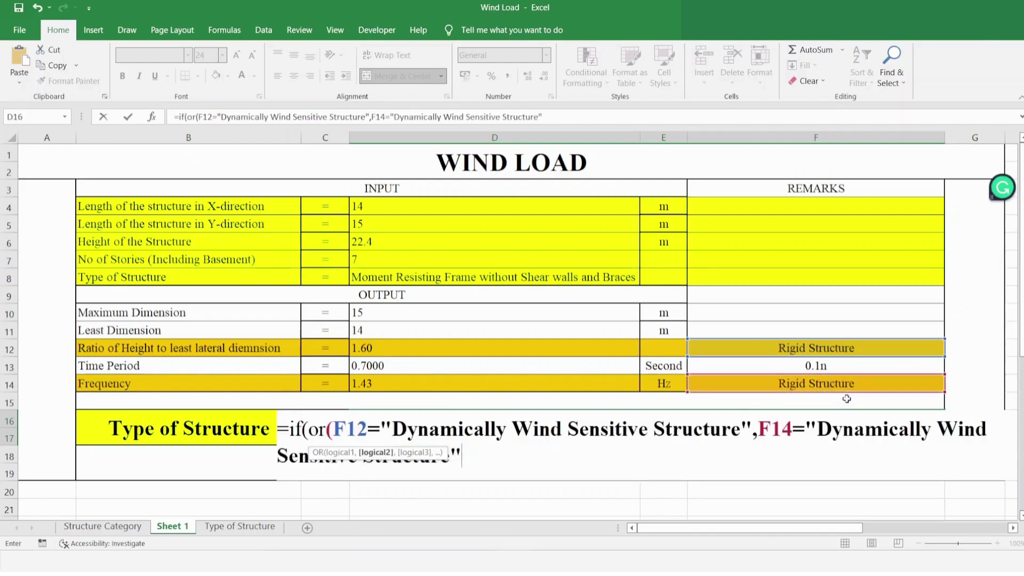
pyautogui.write('),')
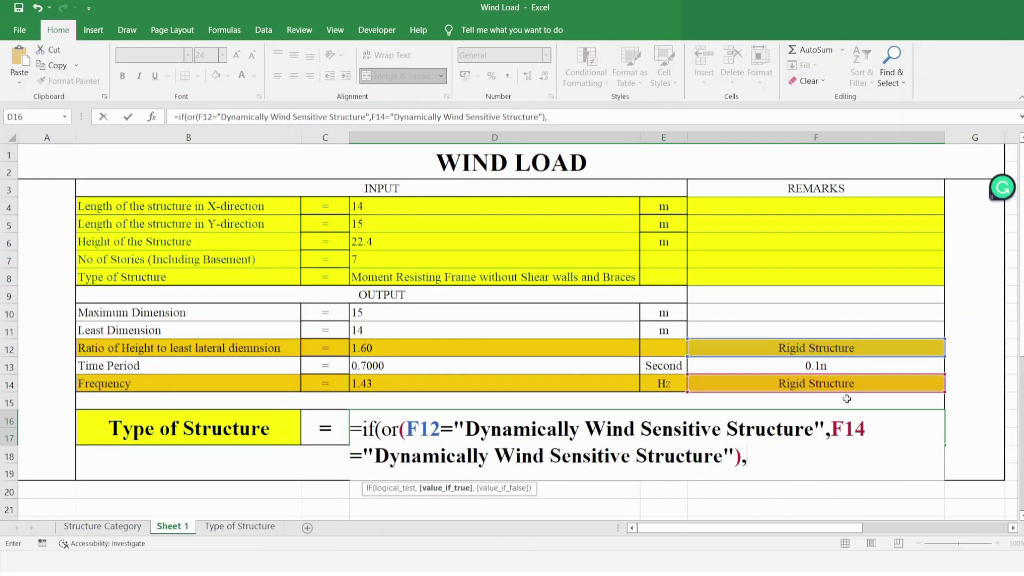
# Step: Complete the D16 formula with "Dynamically Wind Sensitive Structure" as the value-if-true and "Rigid Structure" as the value-if-false
pyautogui.hotkey('ctrl', 'v')
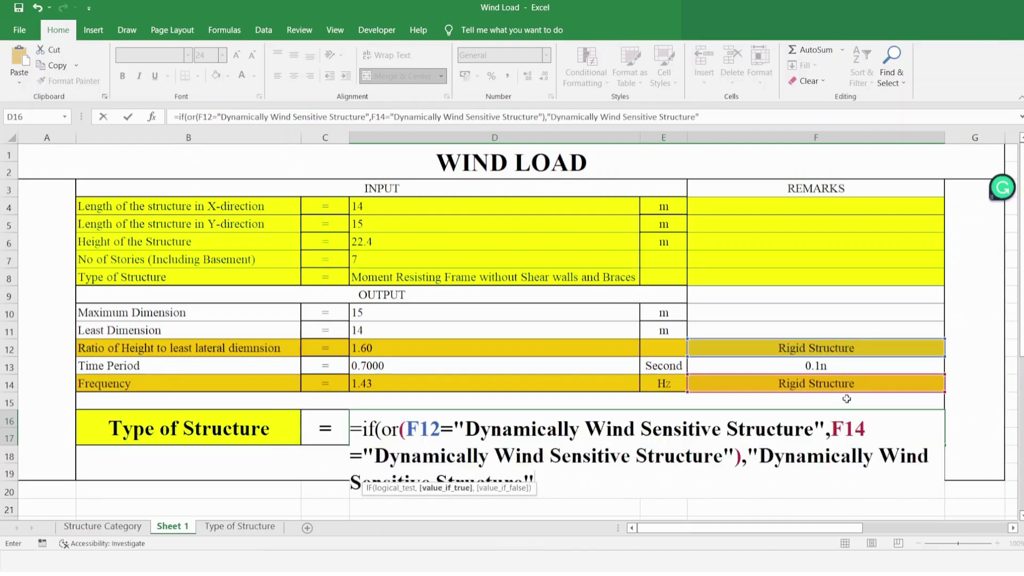
pyautogui.write(',')
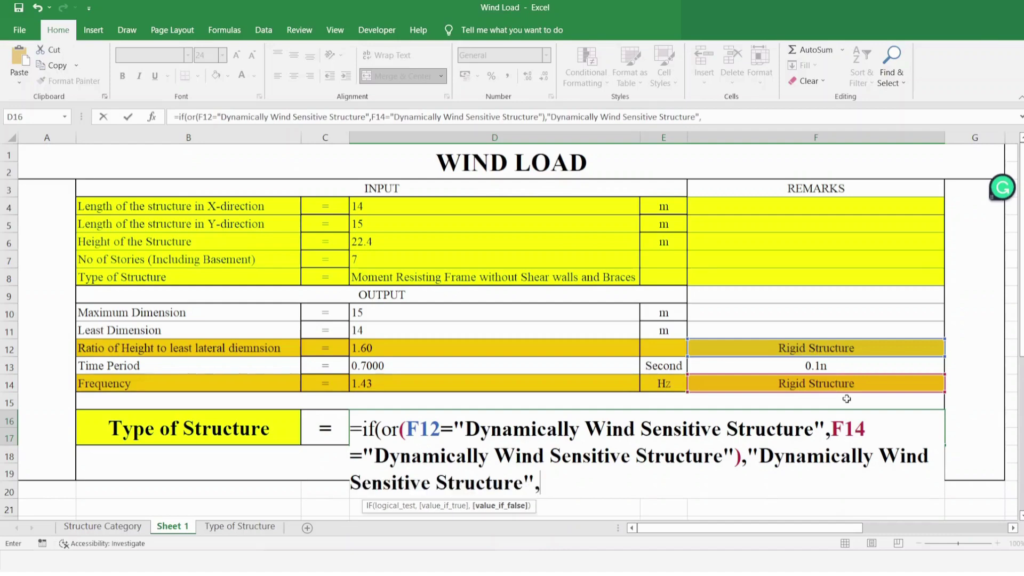
pyautogui.write('"Rigid')
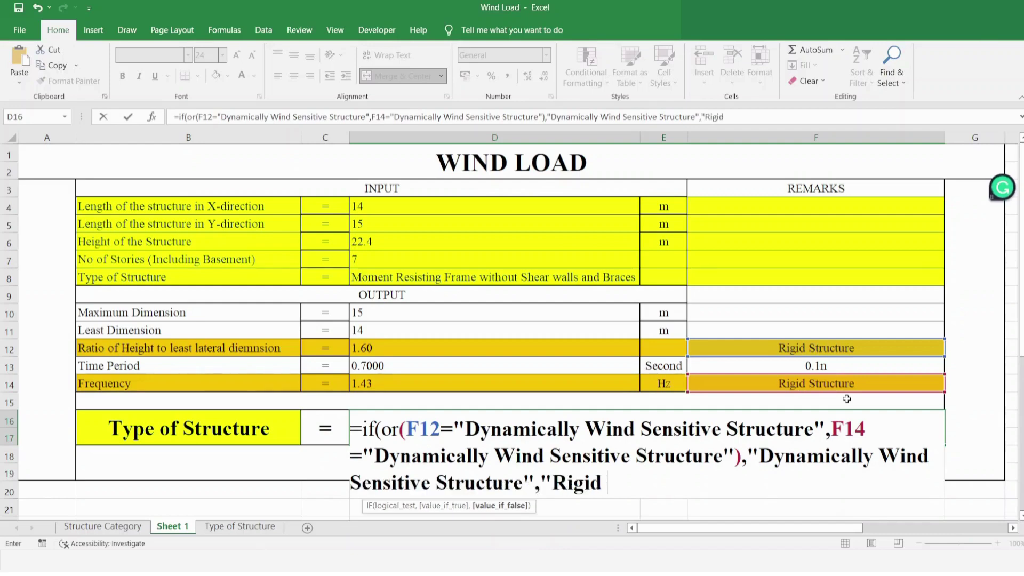
pyautogui.write(' Structur')
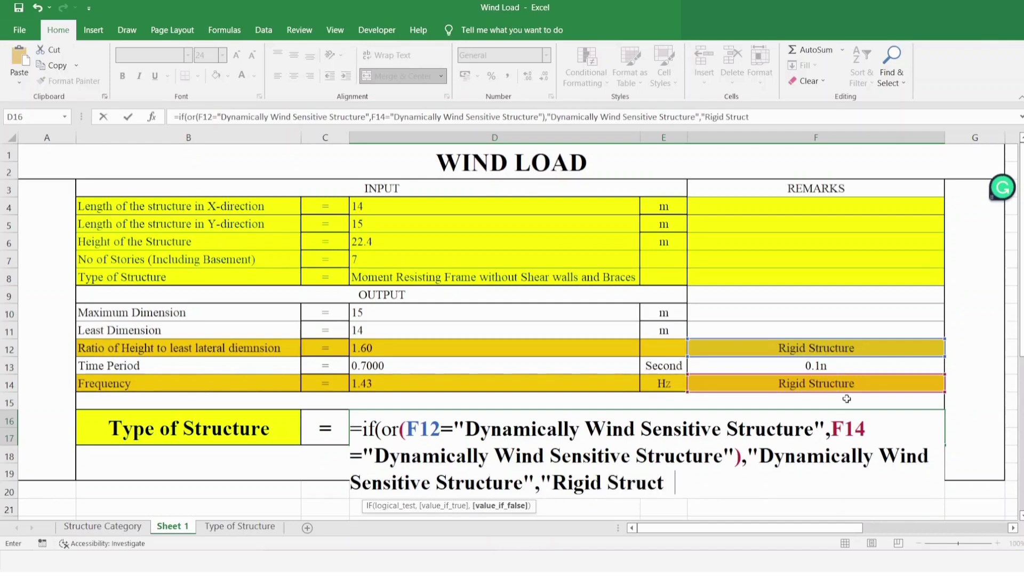
pyautogui.write('e")')
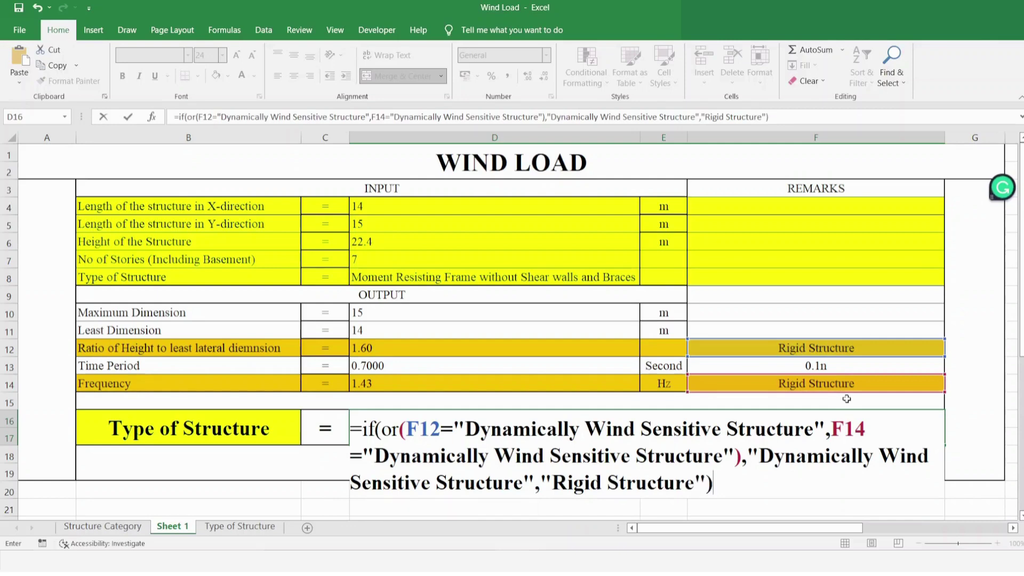
pyautogui.hotkey('ctrl', 'Return')
pyautogui.press('Return')
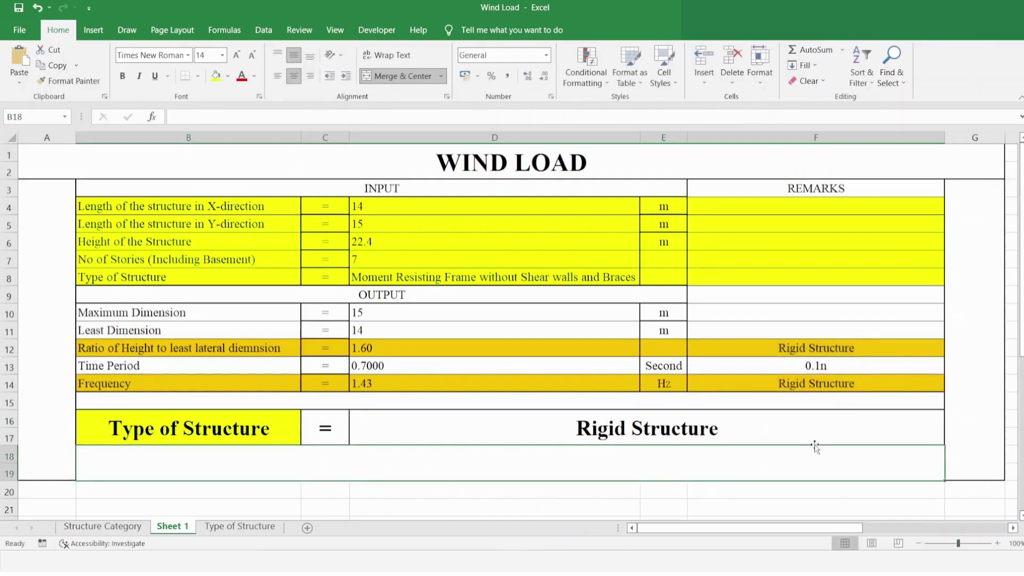